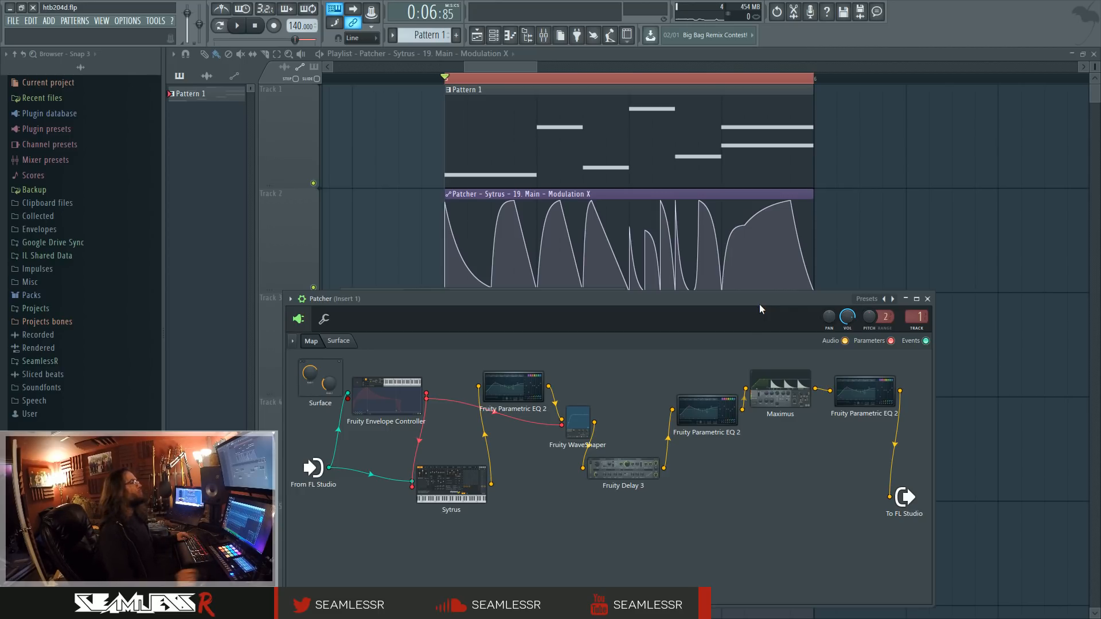
- Play the playlist loop briefly, stop it, and reposition the Patcher window
key(space)
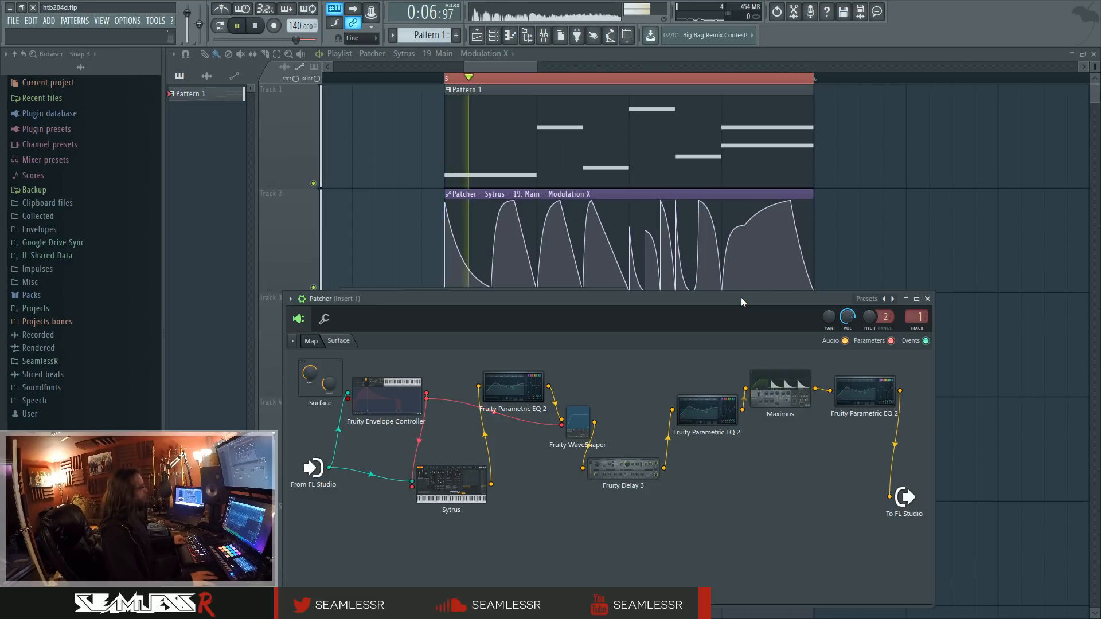
key(space)
drag(686, 299, 694, 285)
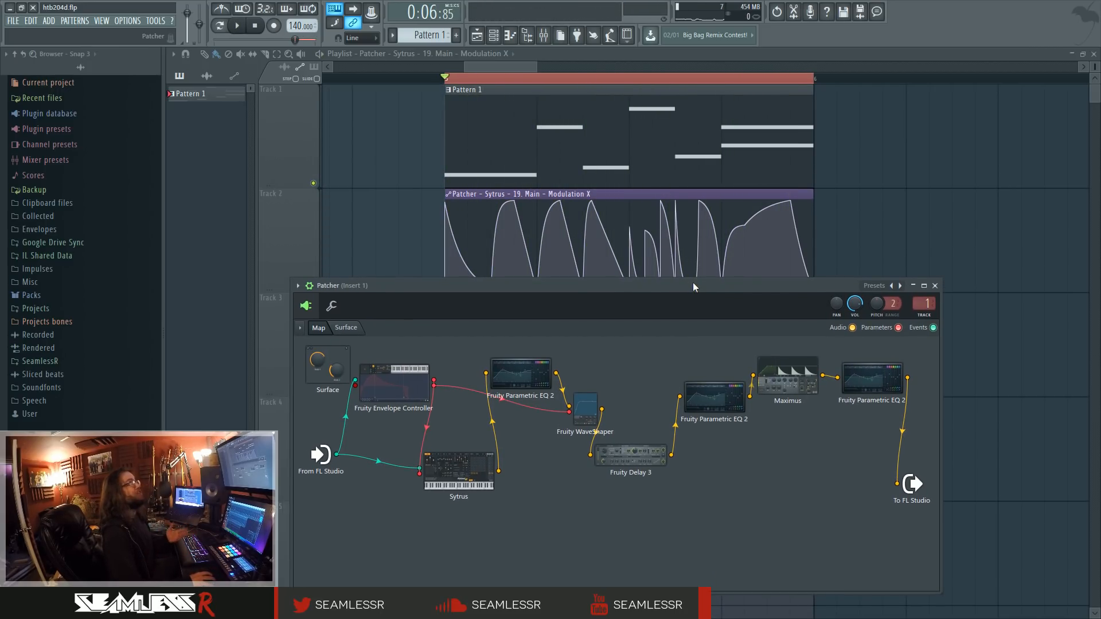
- Open Sytrus from the Patcher map, review its Filter 1 page and matrix, and close it
click(479, 475)
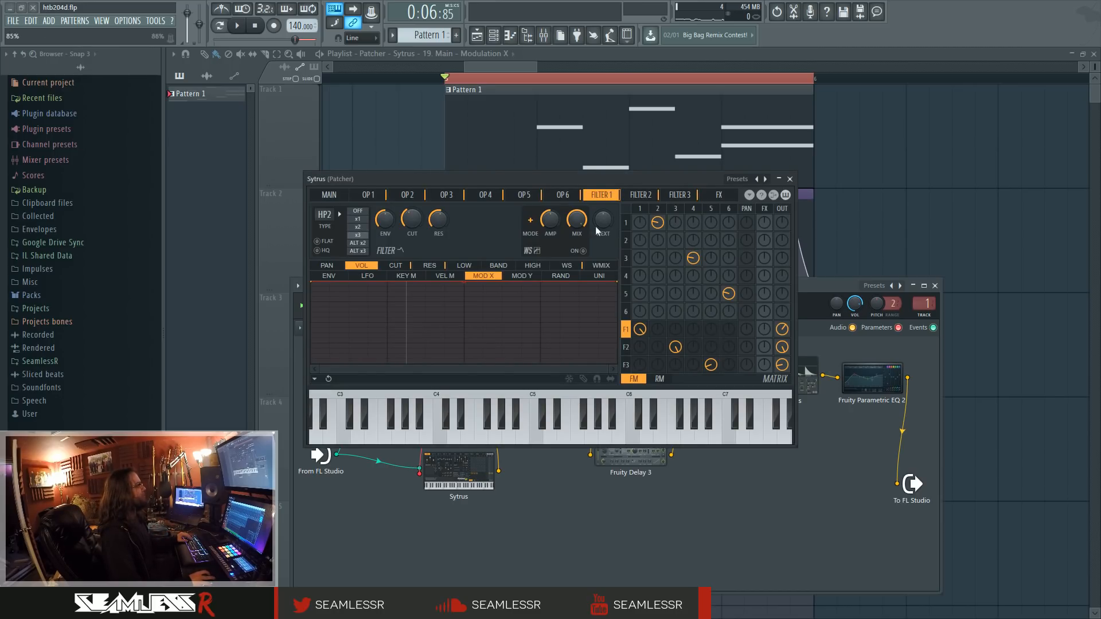
drag(629, 175, 631, 178)
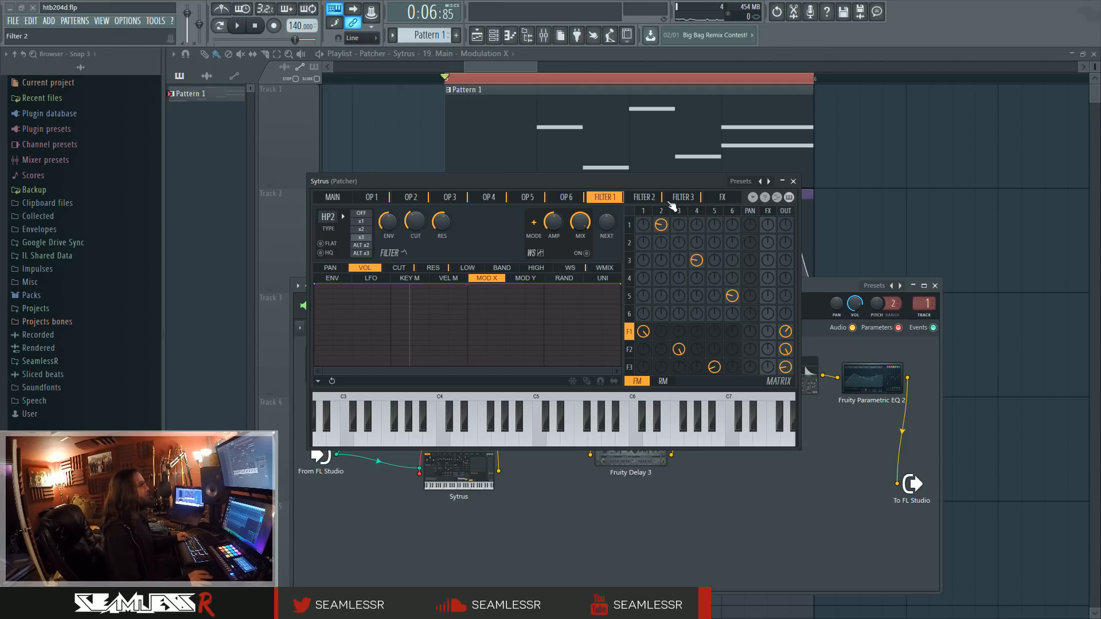
click(793, 181)
- Open Maximus from the Patcher map and view its mid and high band compression curves
drag(878, 378, 879, 384)
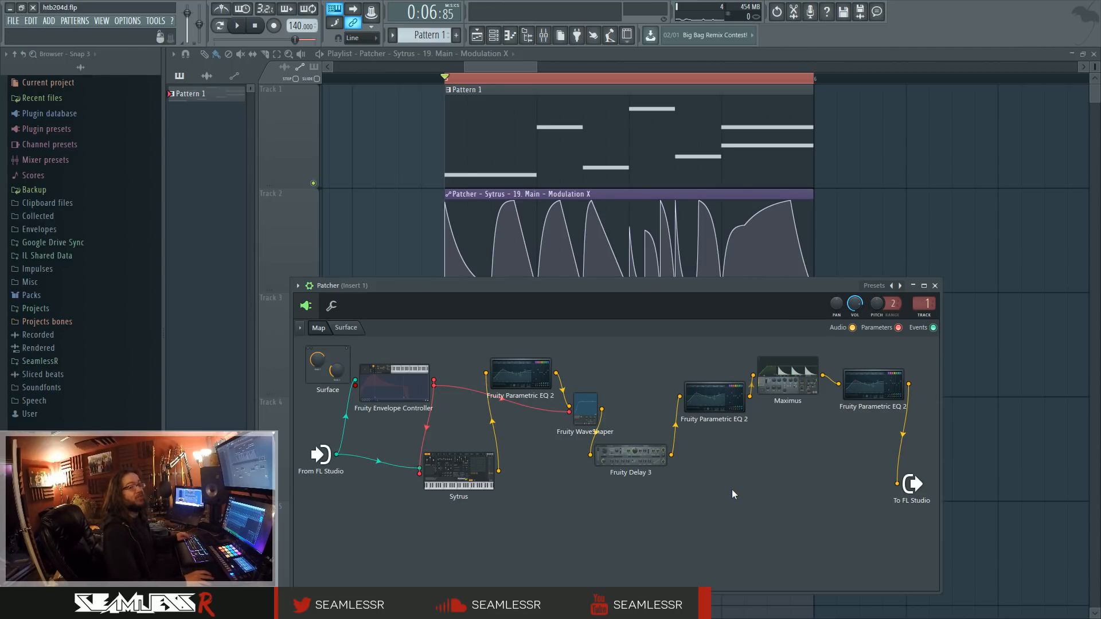
click(850, 395)
click(793, 395)
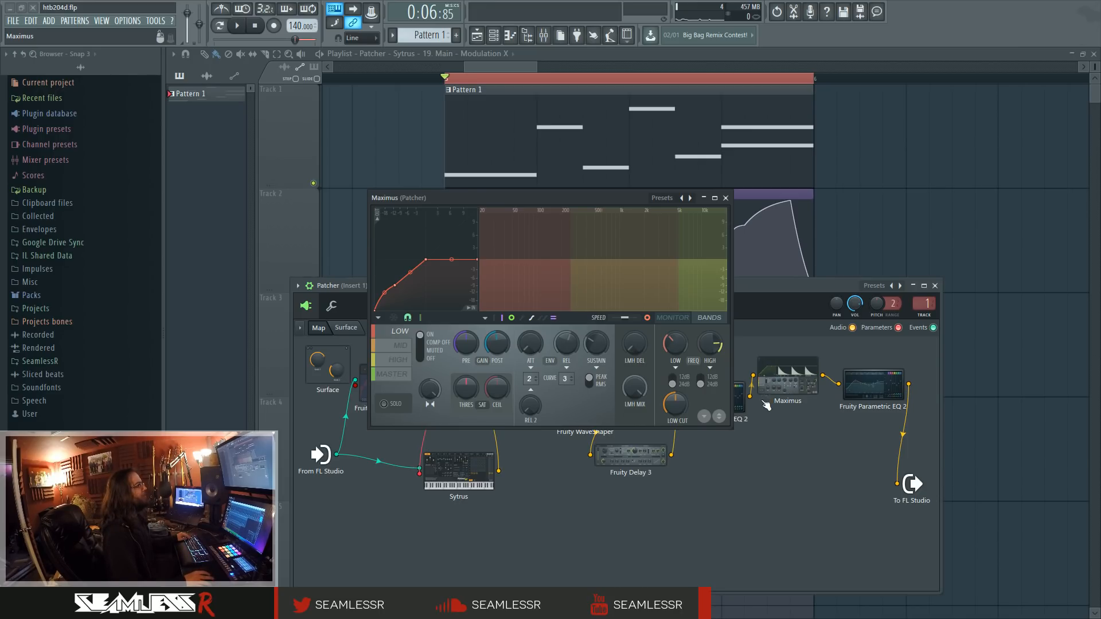
click(402, 346)
click(399, 359)
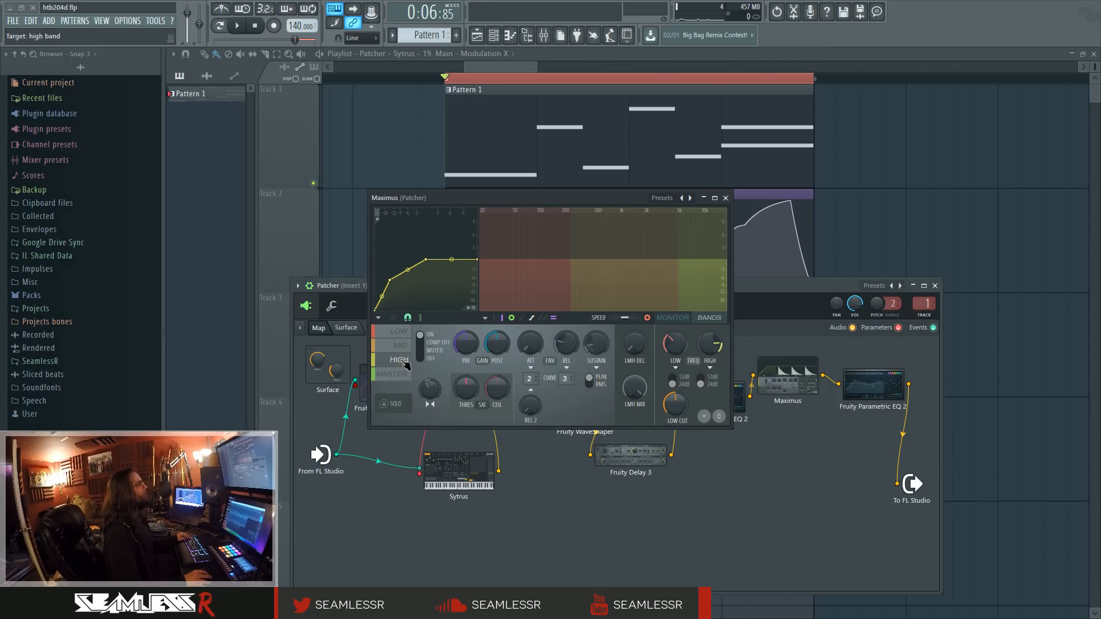
- Switch the Maximus display to the monitor view, enlarge its window and reposition it
click(714, 319)
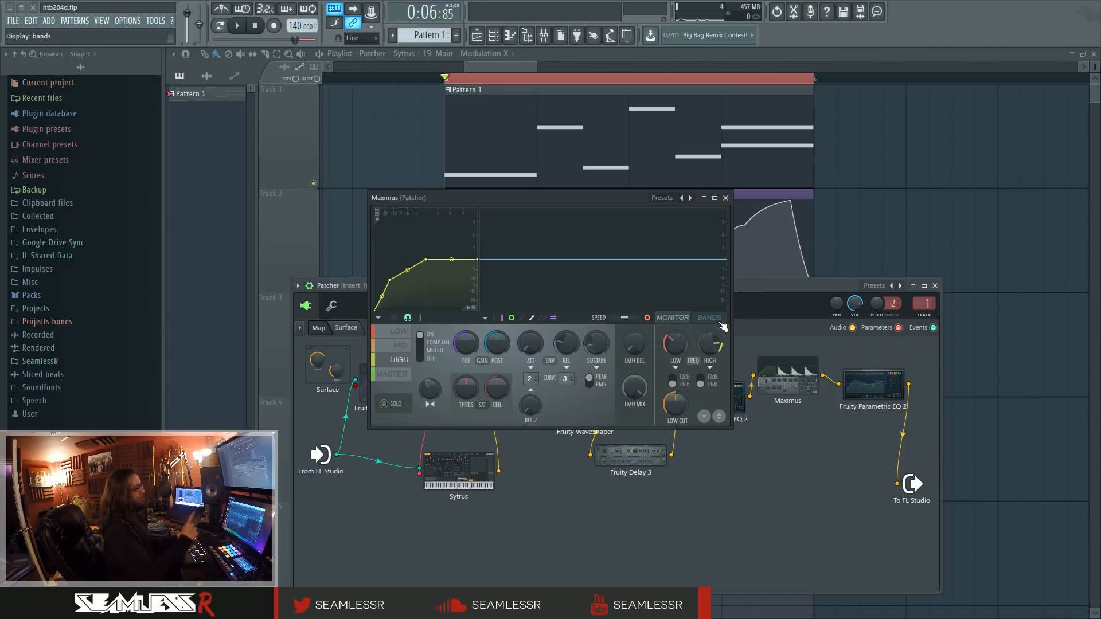
drag(731, 429, 1007, 579)
drag(546, 202, 445, 160)
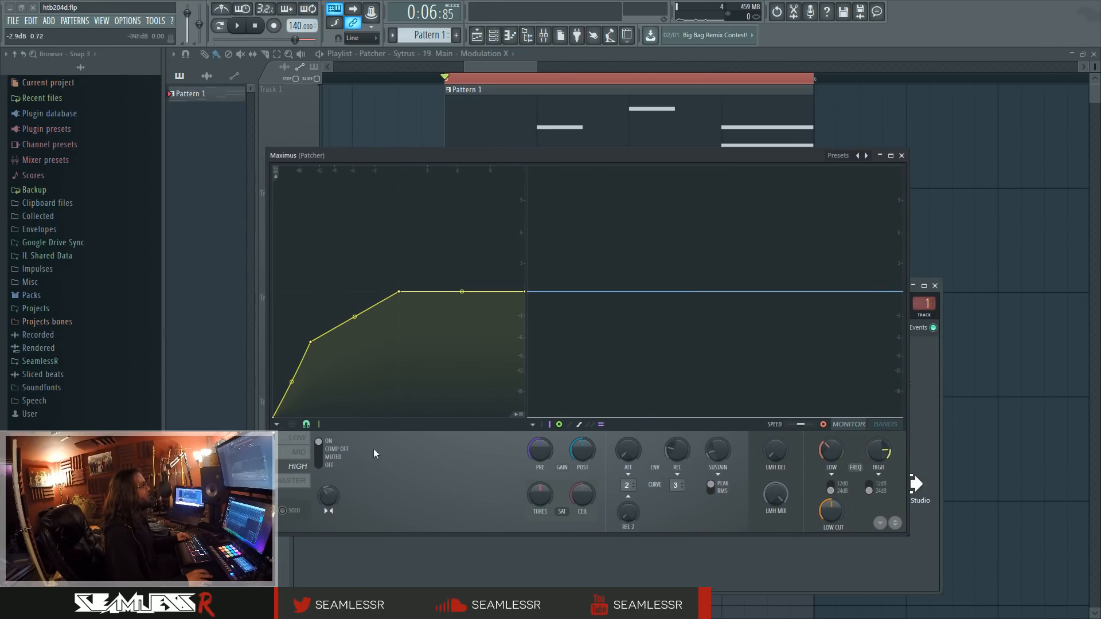
- Play the loop several times to monitor the low band and the mid band in Maximus
click(304, 437)
key(space)
key(space)
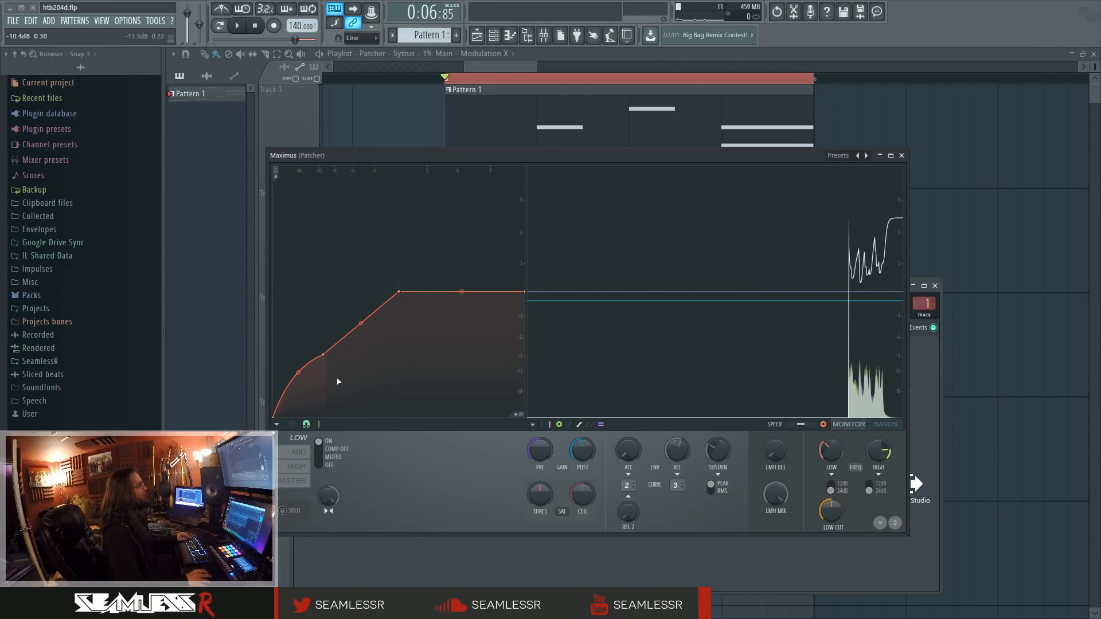
click(299, 452)
key(space)
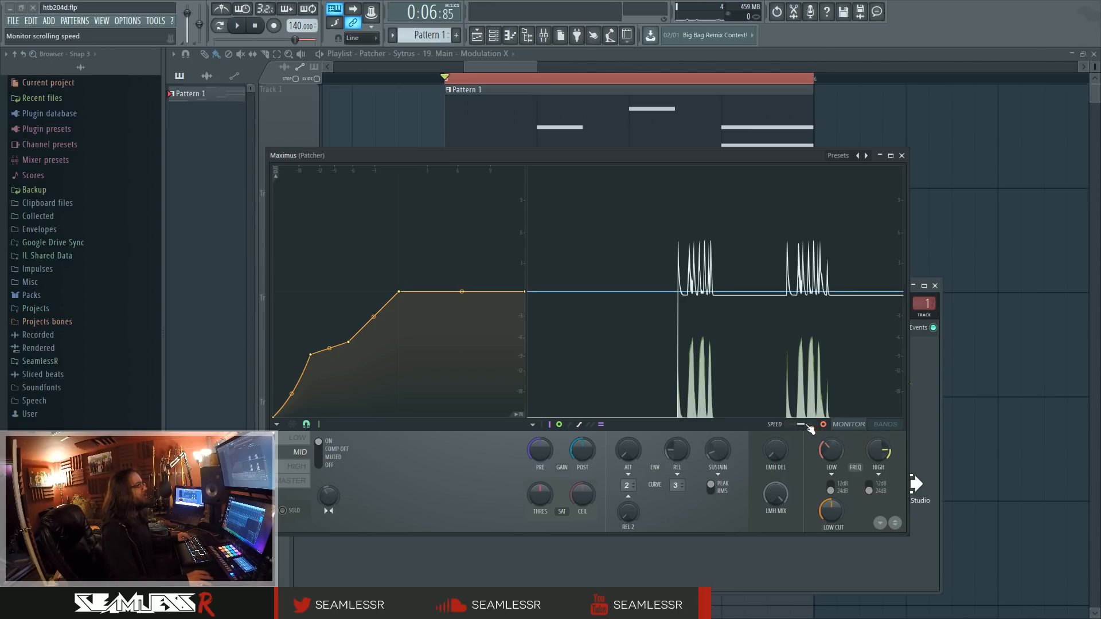
key(space)
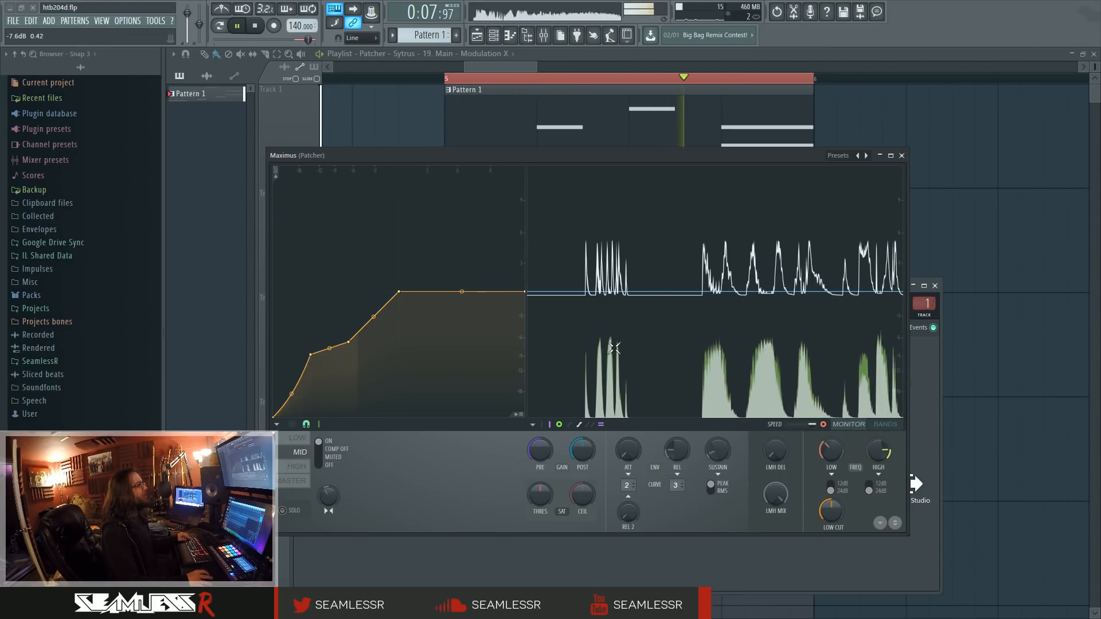
key(space)
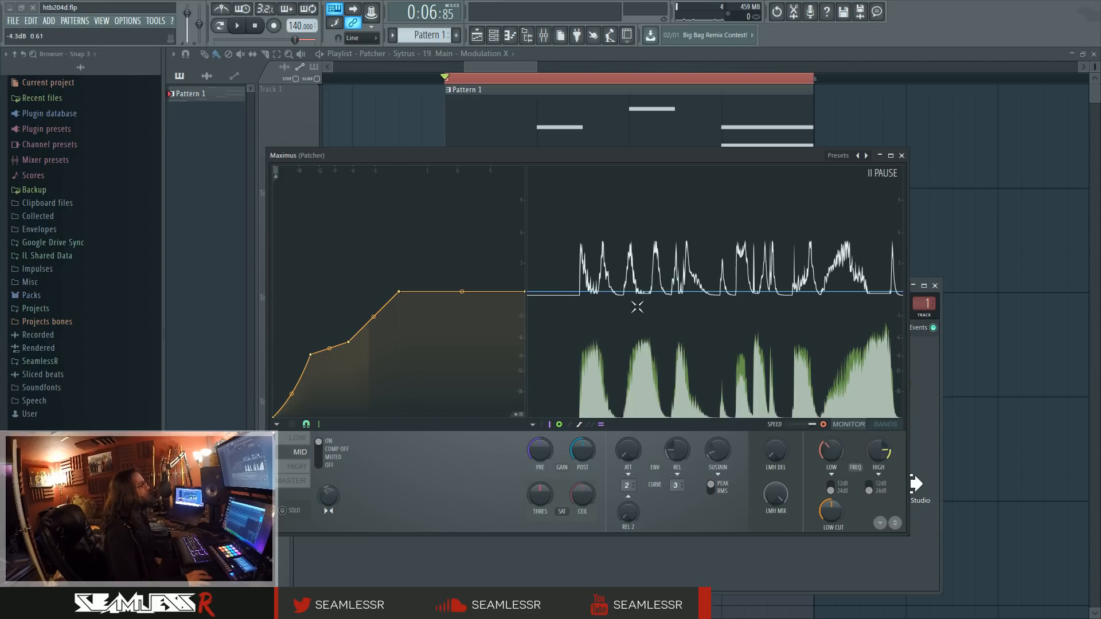
- Enlarge the Maximus window further and replay the loop to capture the mid band in the monitor
drag(752, 157, 683, 130)
drag(843, 506, 1022, 599)
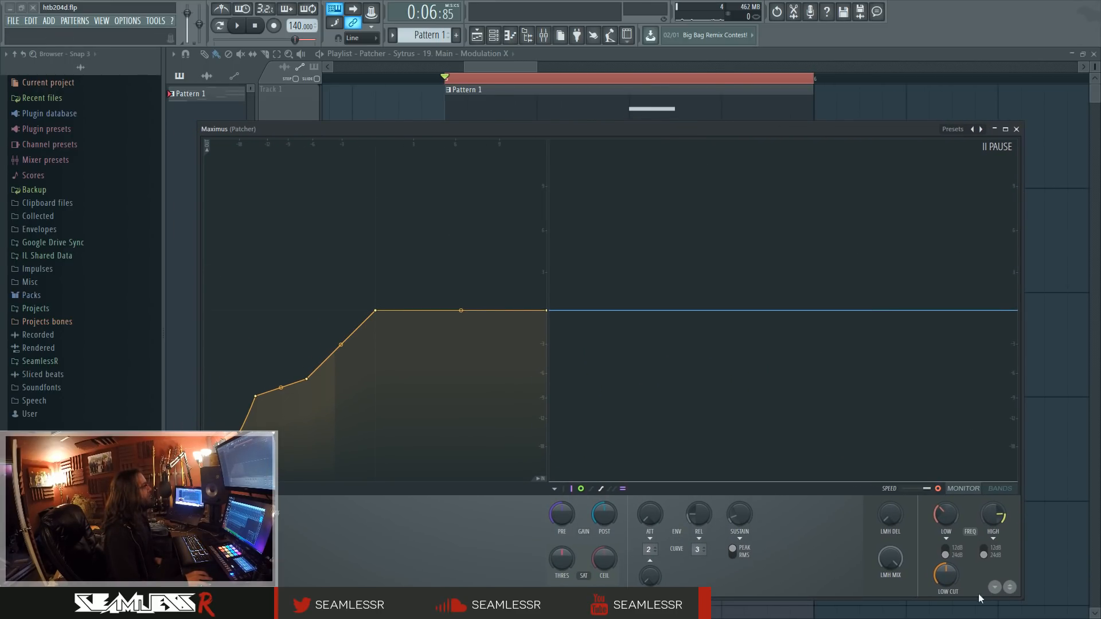
key(space)
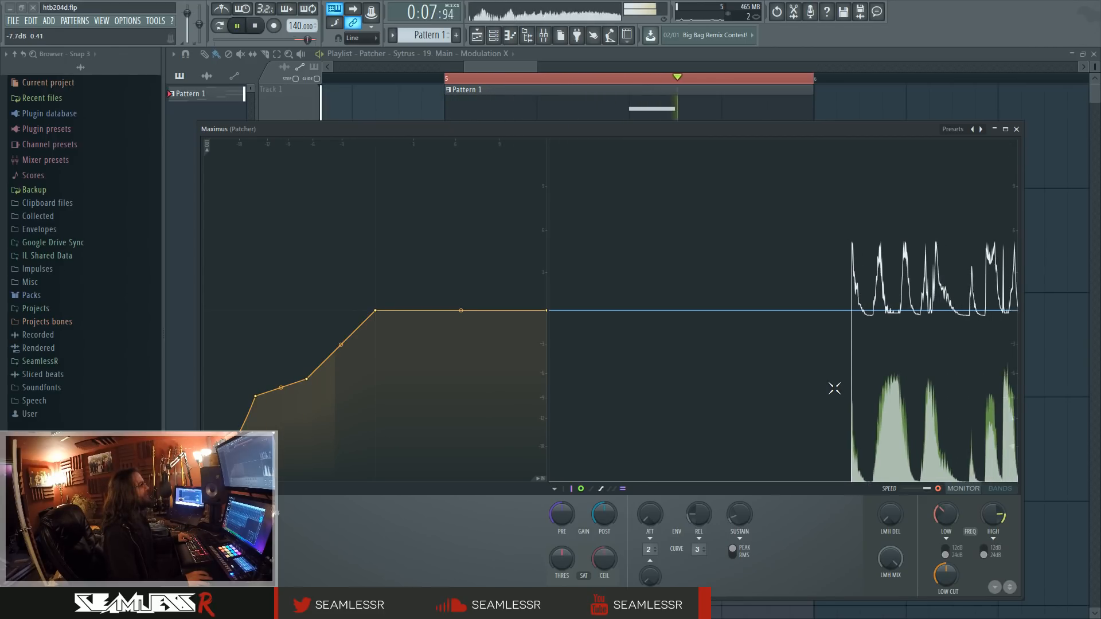
key(space)
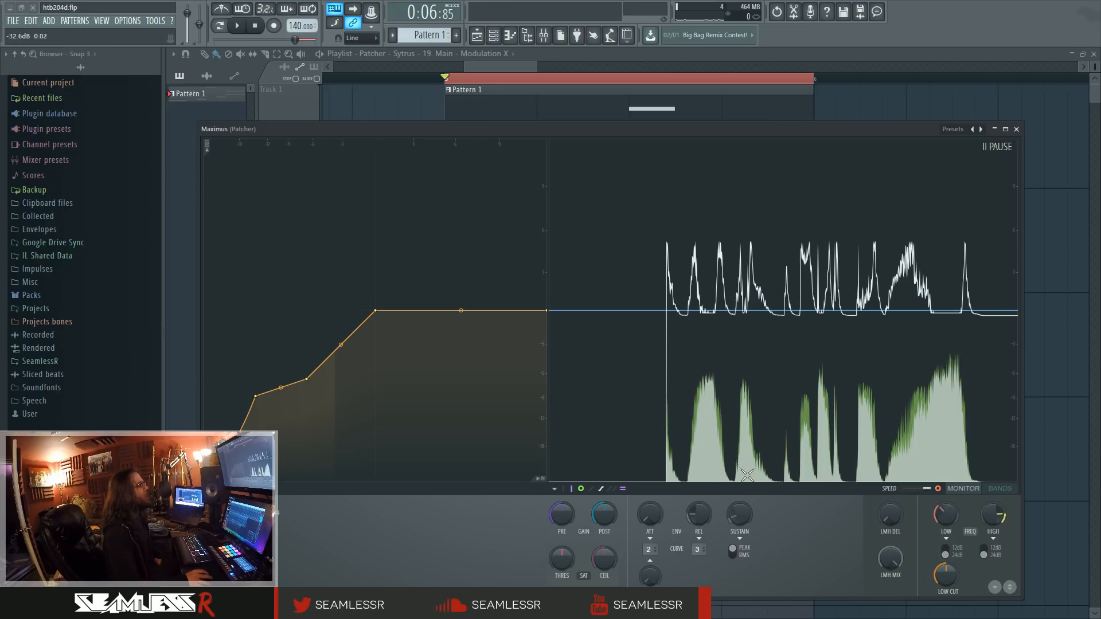
- Toggle the monitor's band peak displays and compare the recorded mid, high and low band activity
click(580, 490)
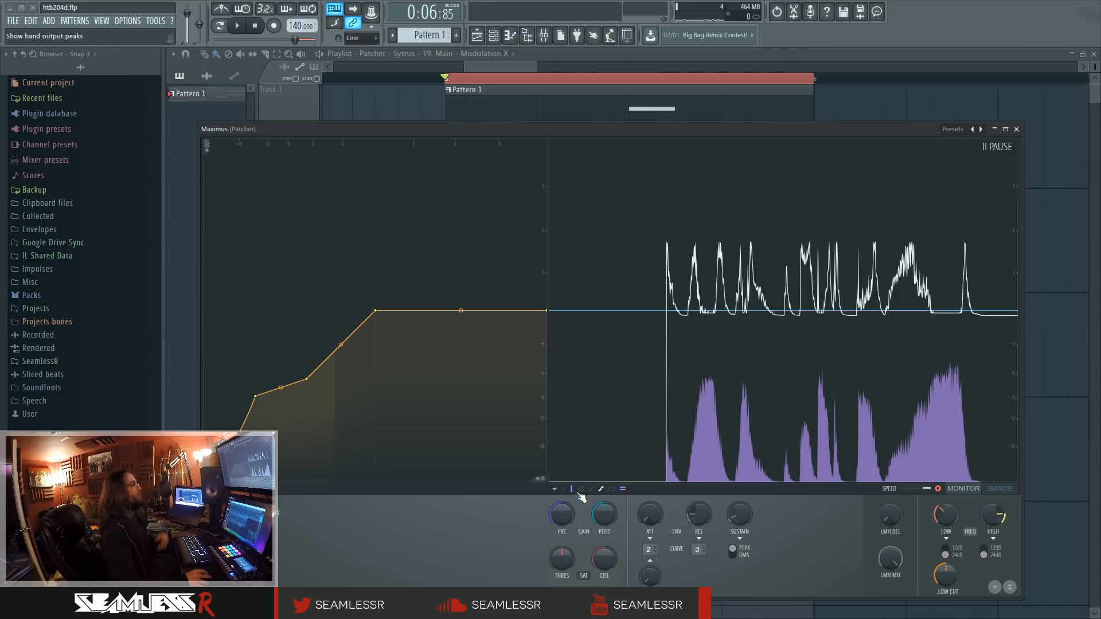
click(571, 489)
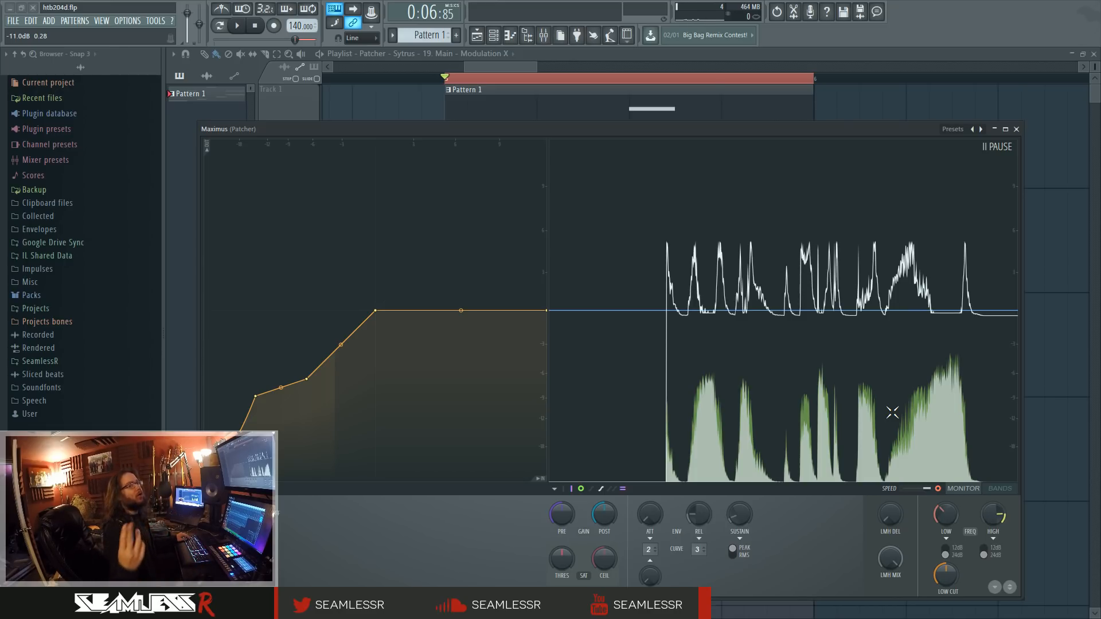
click(241, 545)
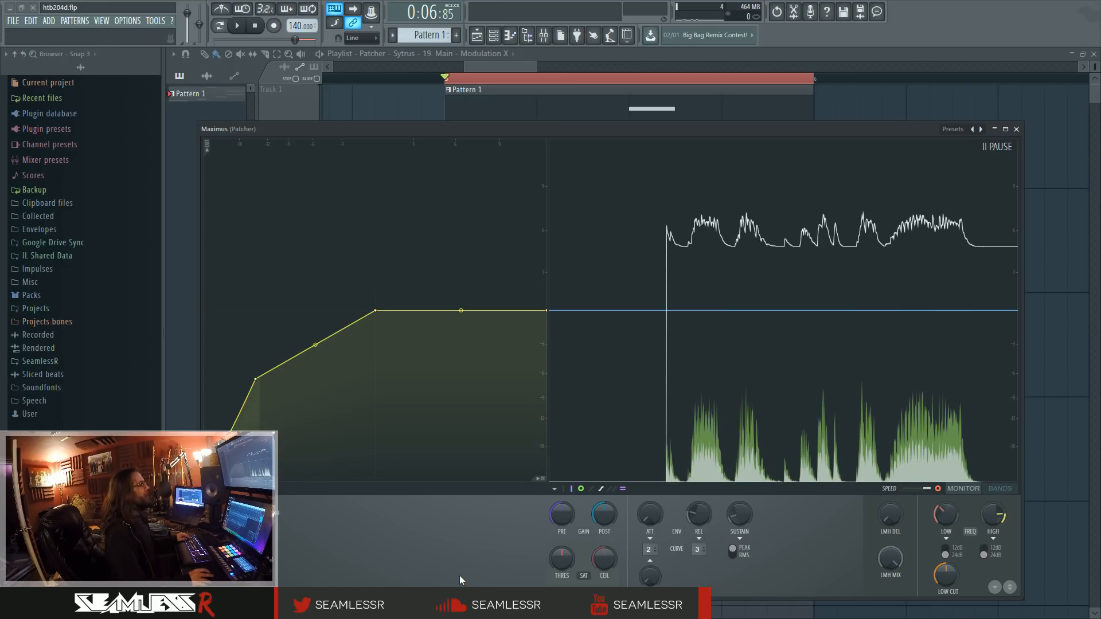
click(241, 512)
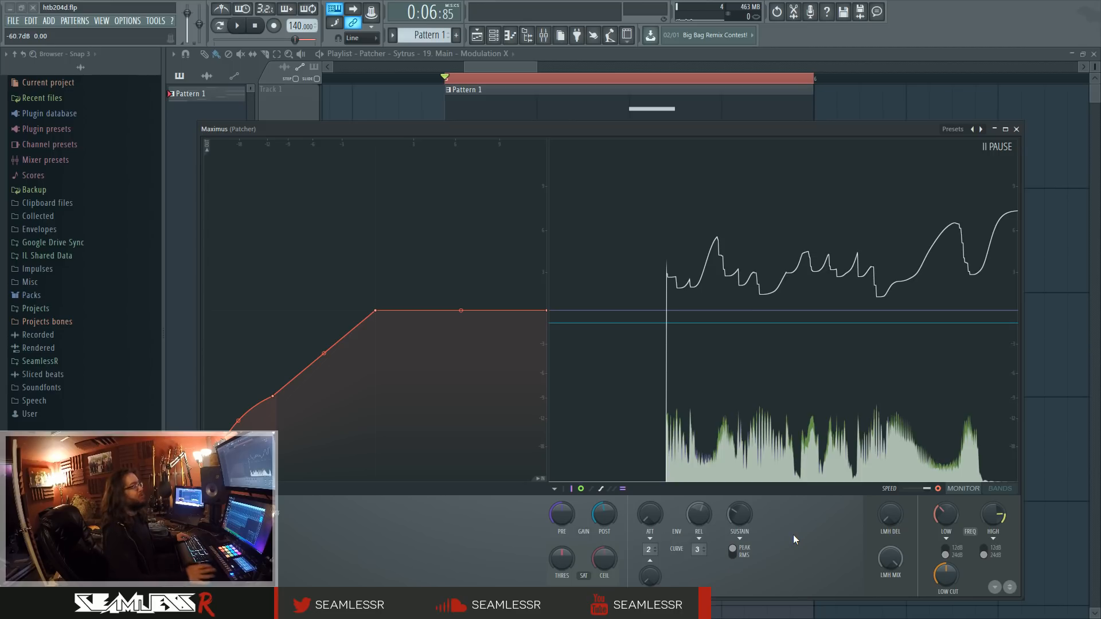
click(236, 536)
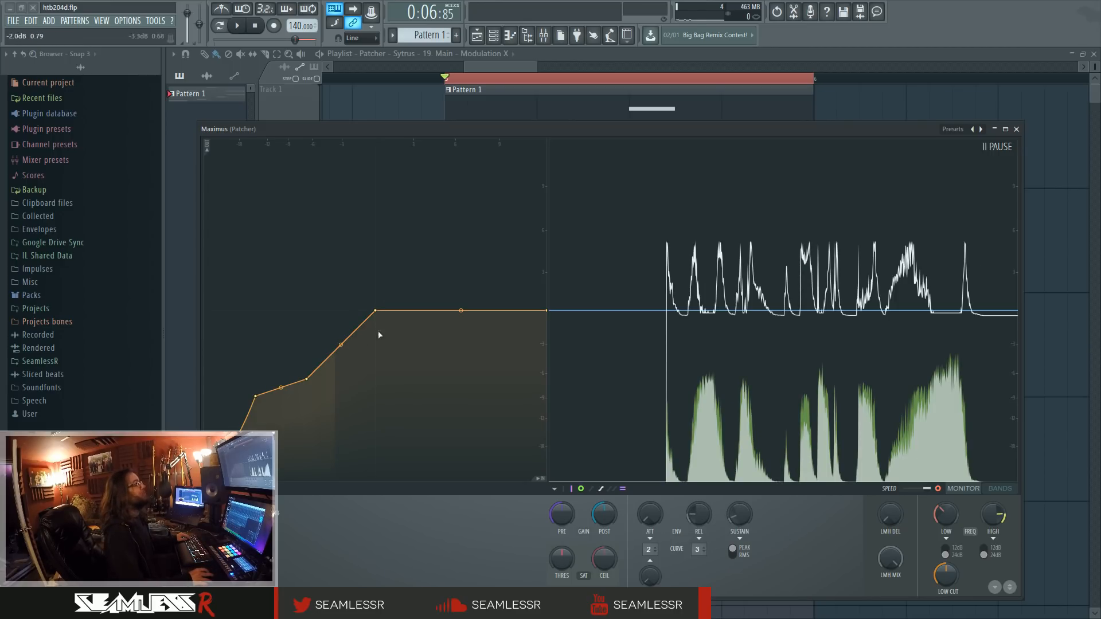
click(363, 541)
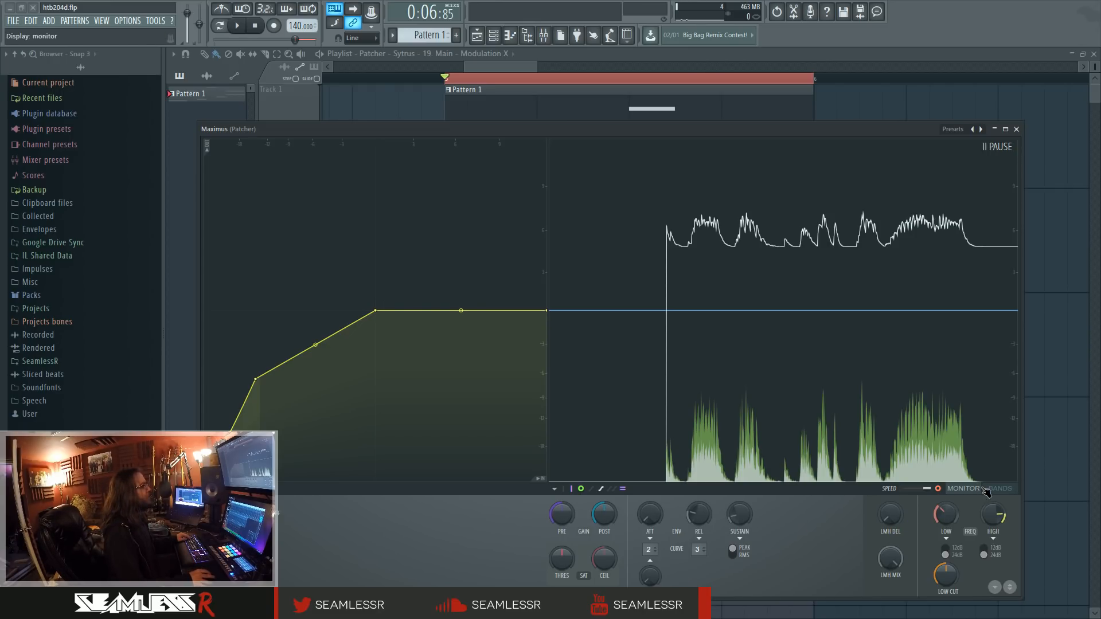
- View the band crossover display, select the master band and return to its monitor view
click(1000, 489)
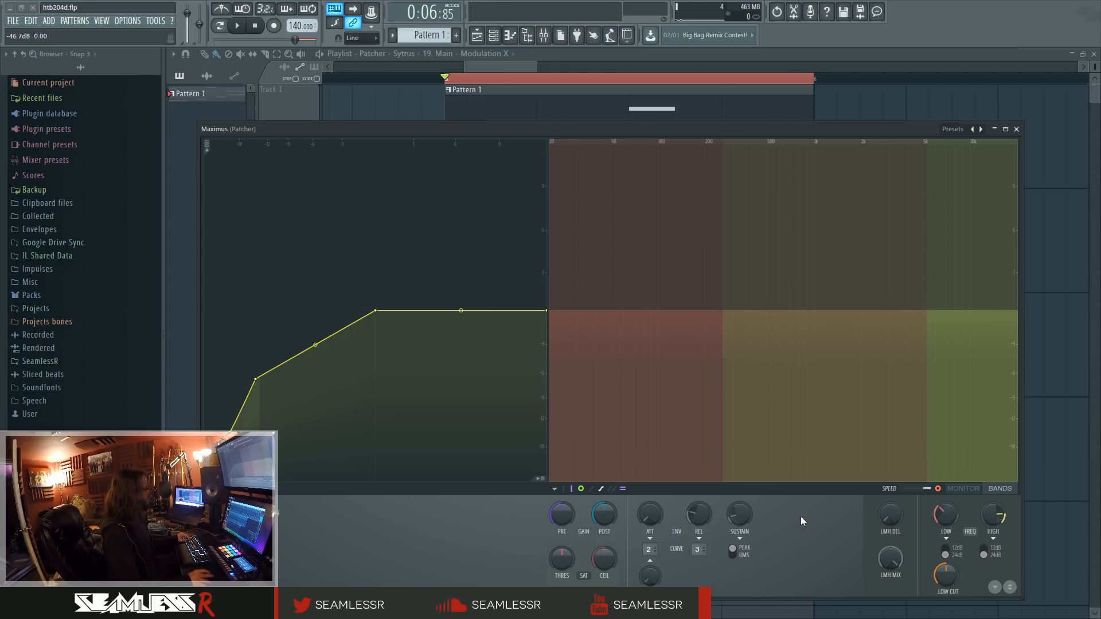
click(232, 573)
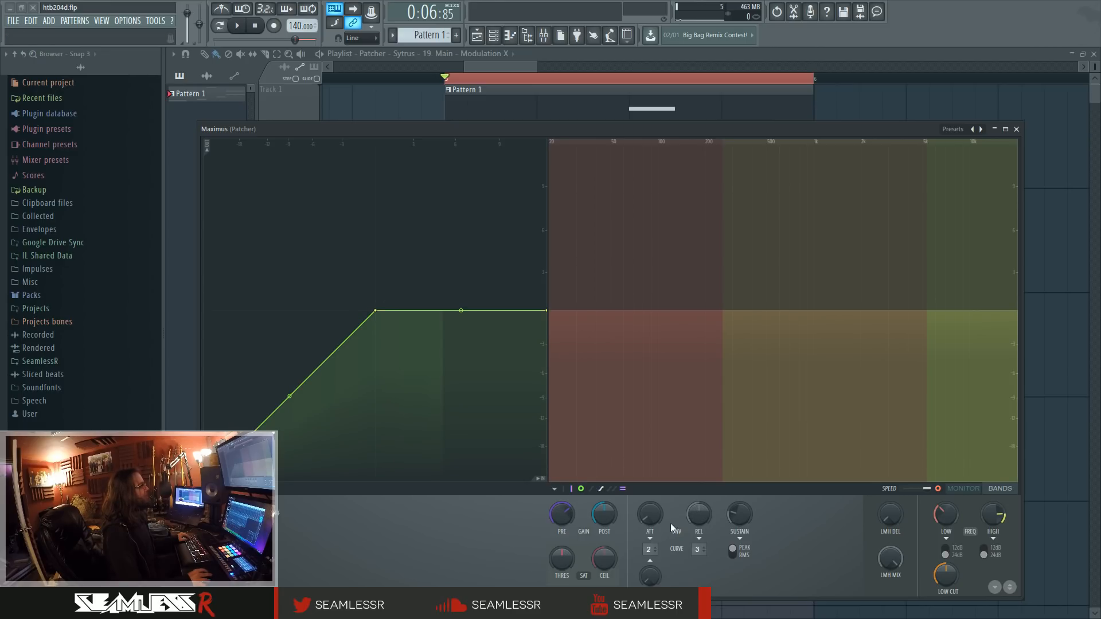
click(958, 492)
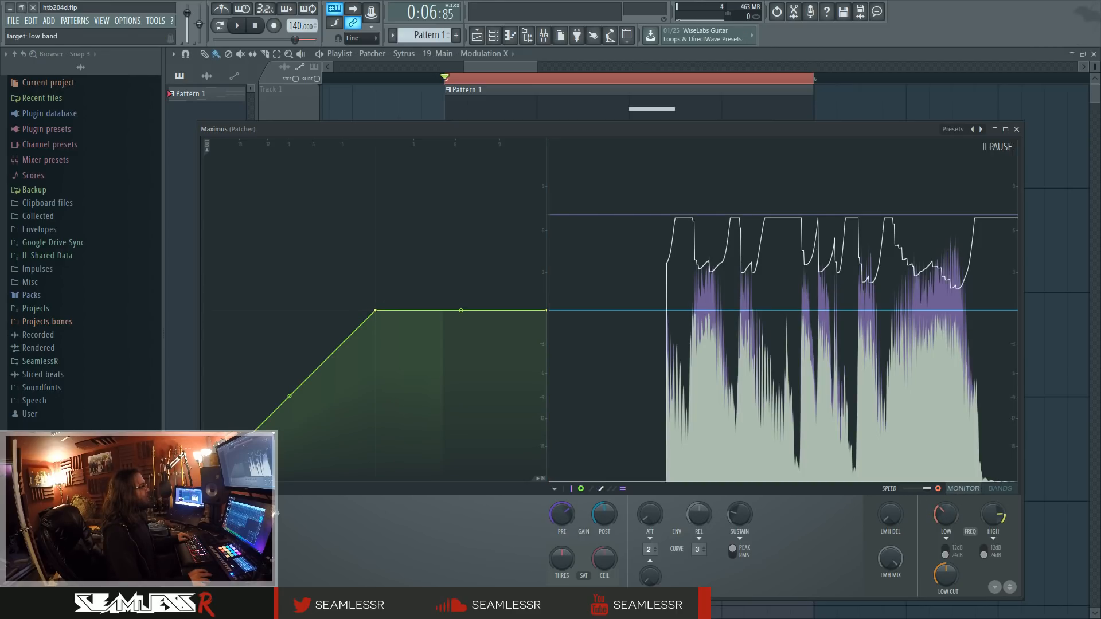
- Select the low band in Maximus and set its stereo separation to 100% merged
click(232, 512)
click(232, 532)
click(232, 512)
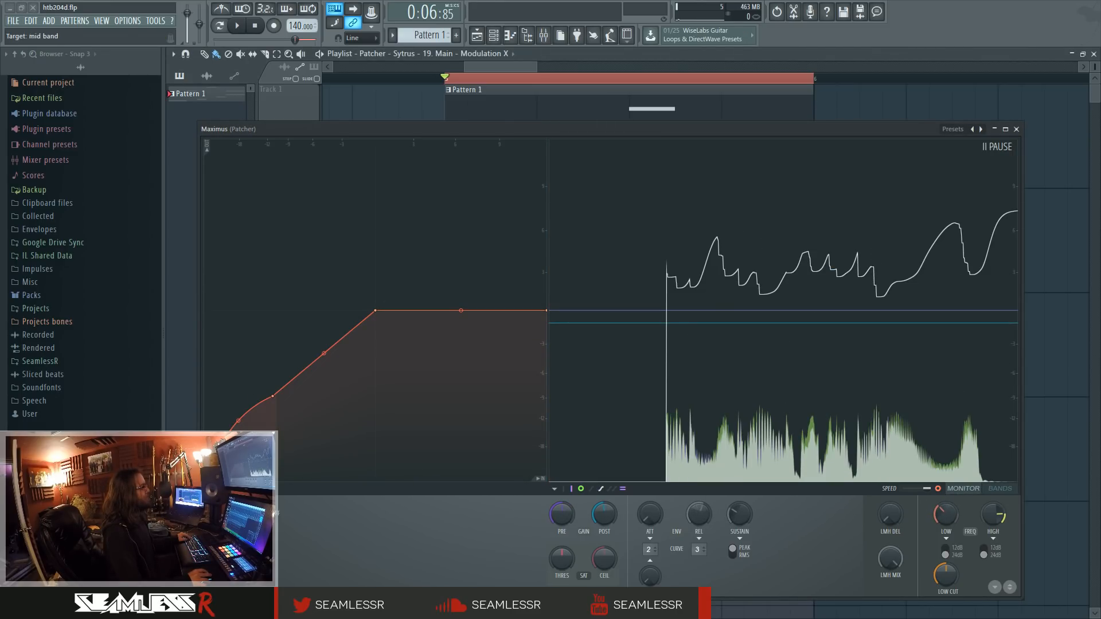
drag(258, 513, 258, 523)
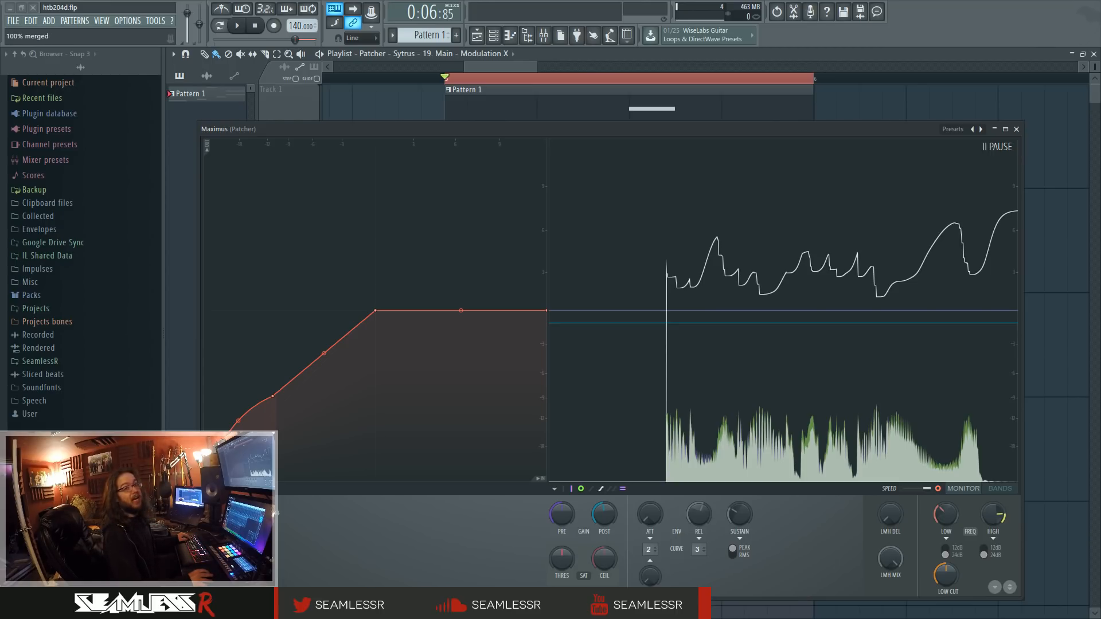
- Review the mid, high, low and master bands in Maximus again and close the plugin window
click(226, 534)
click(227, 550)
click(226, 533)
click(227, 516)
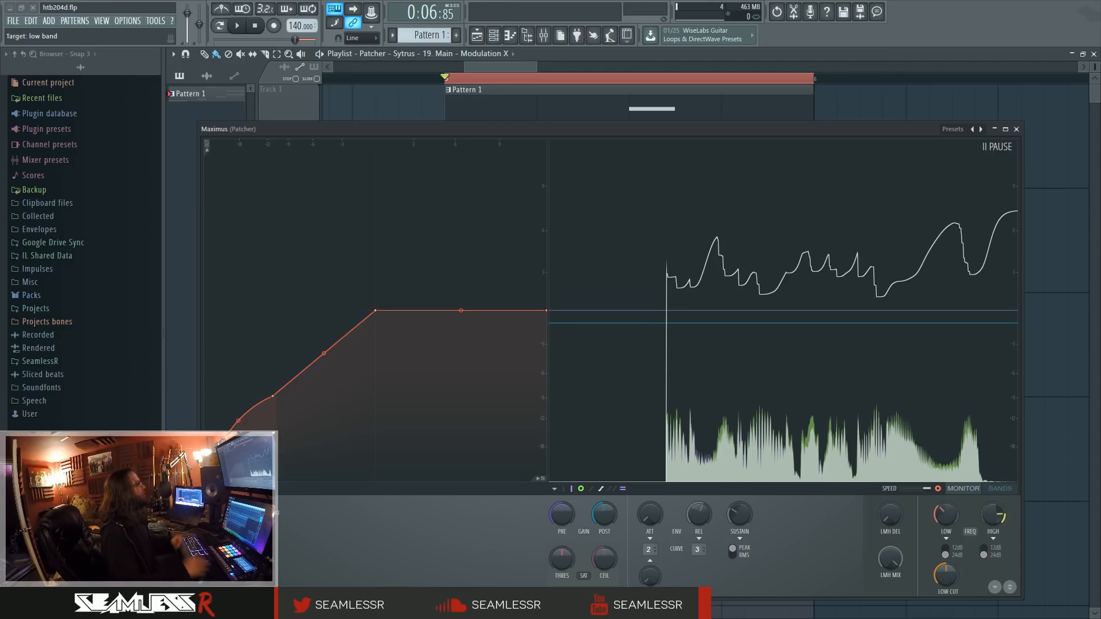
click(227, 568)
click(1016, 129)
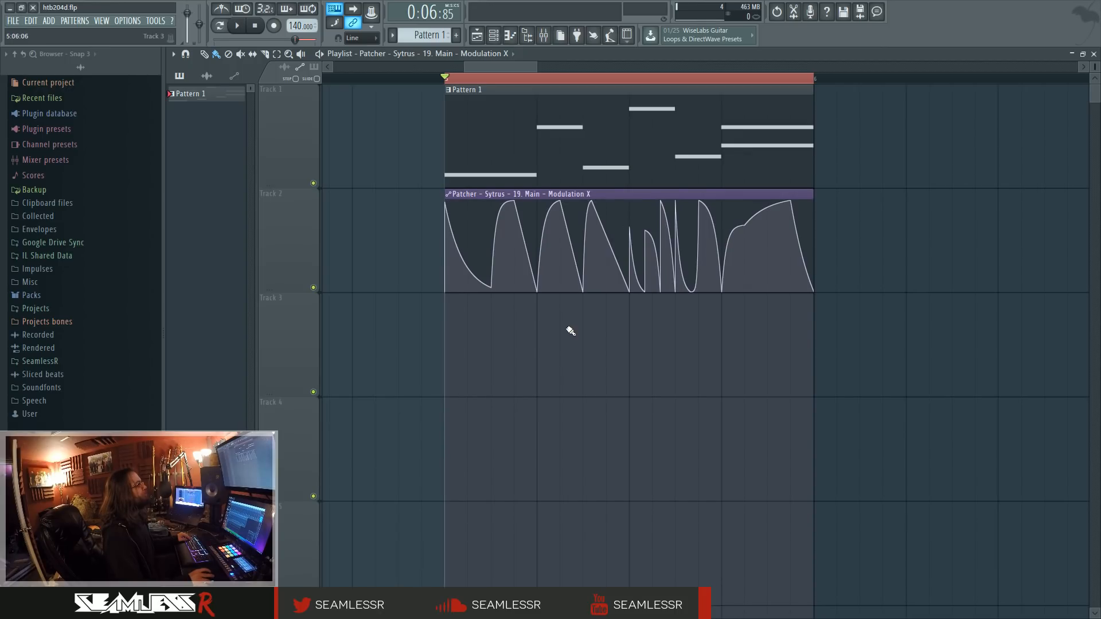
- Reopen the Patcher channel from the channel rack and reposition its window
click(494, 36)
click(440, 327)
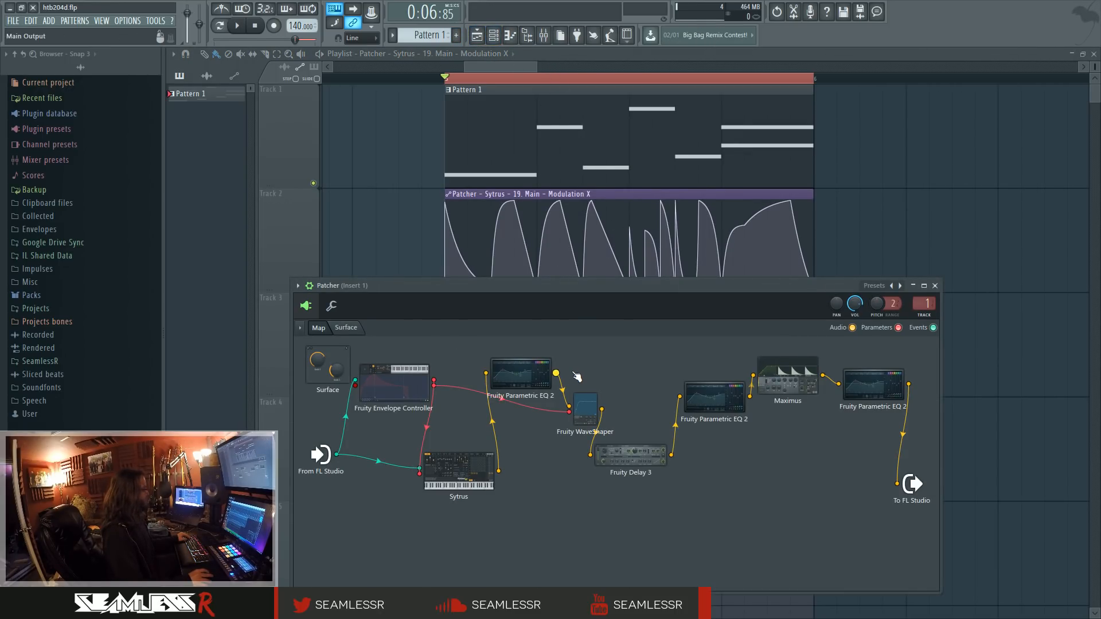
drag(589, 287, 586, 268)
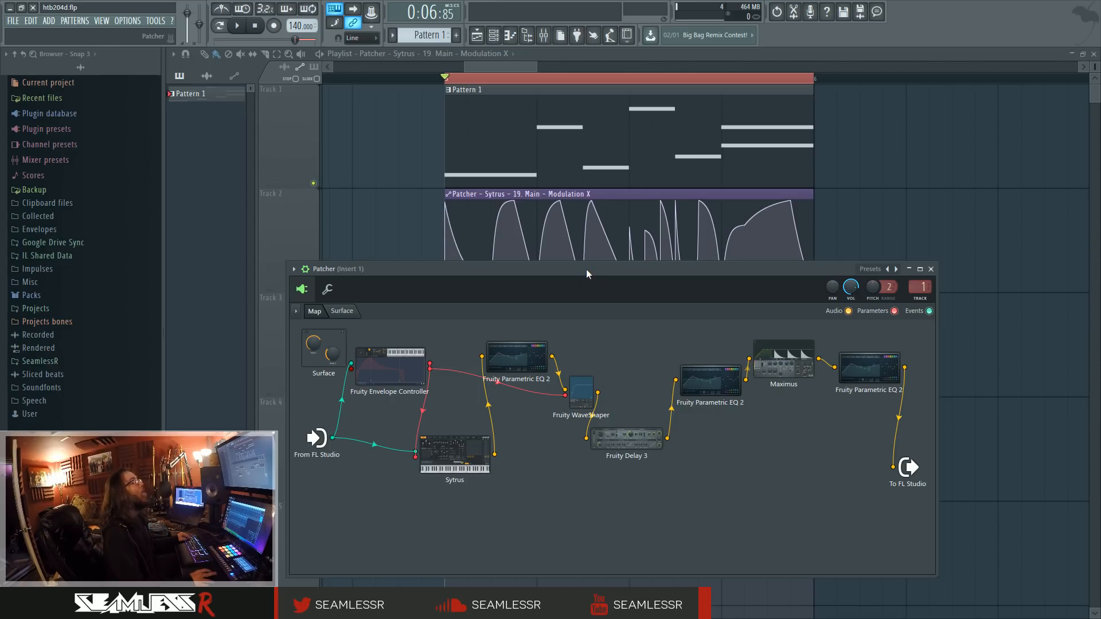
- Open Sytrus from the Patcher map, review its Main page and modulation matrix, and close it
click(468, 471)
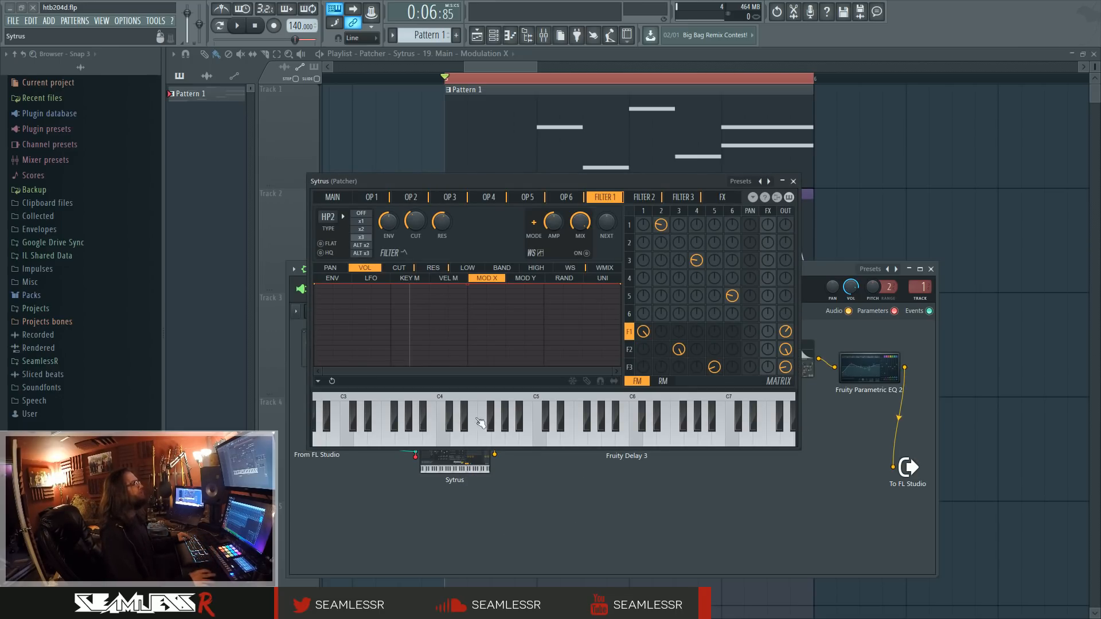
click(339, 198)
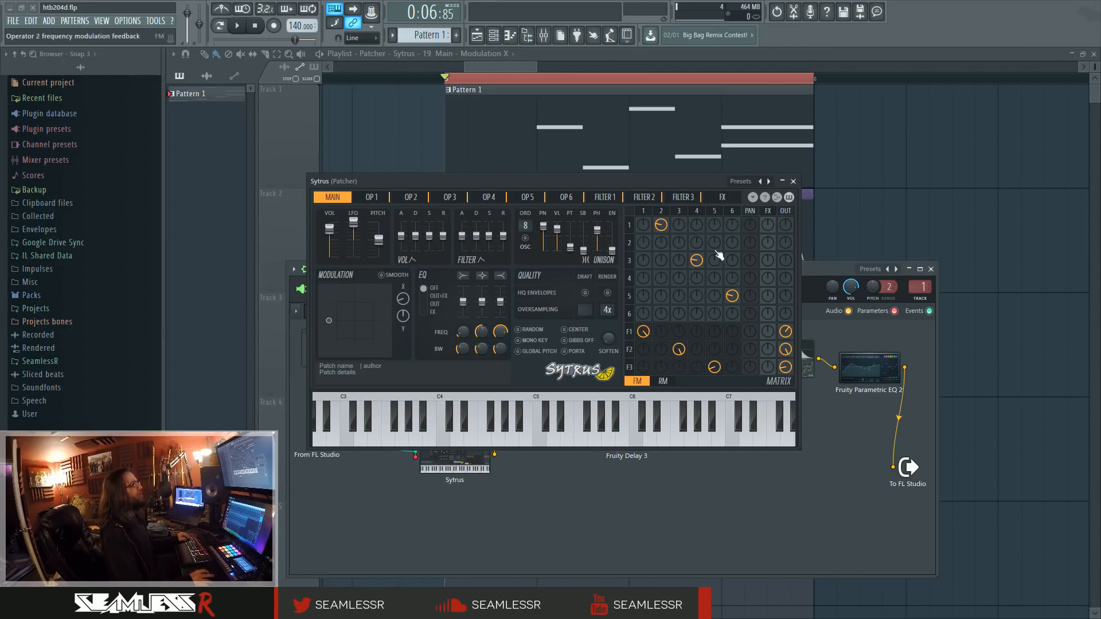
click(793, 181)
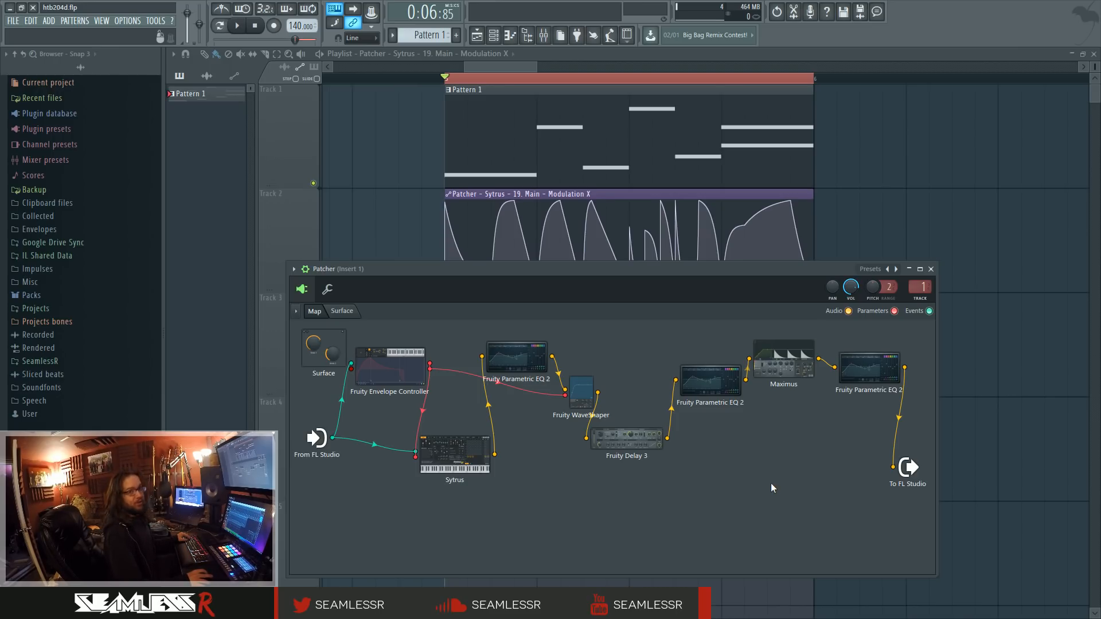
- Check the last Fruity Parametric EQ 2, link Fruity Delay 3 directly to the FL Studio output, and audition the pattern
click(861, 362)
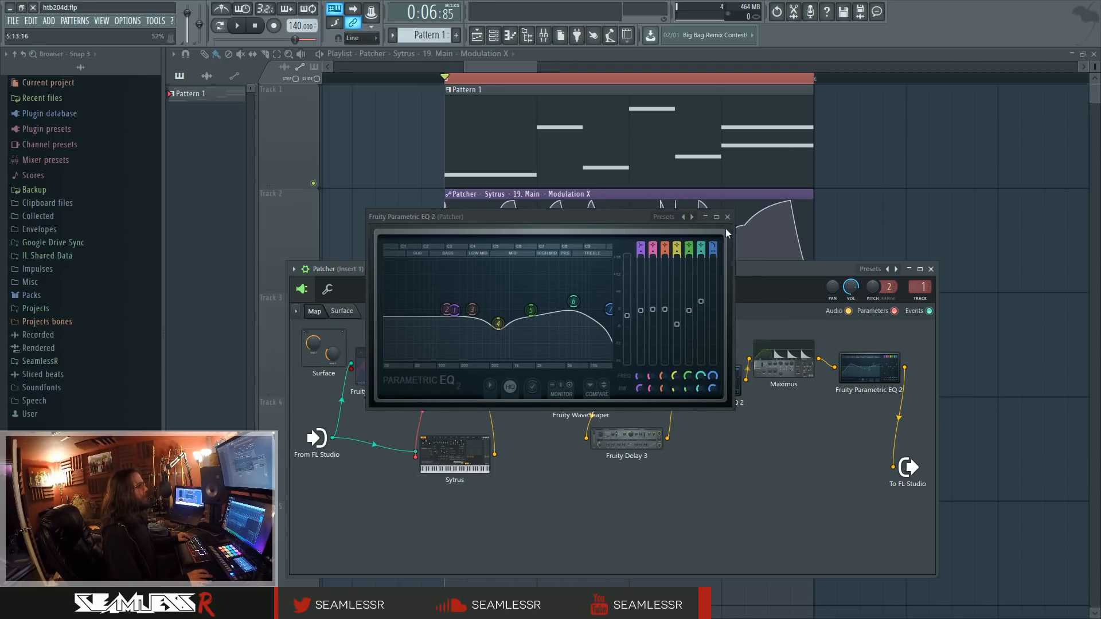
click(727, 217)
drag(667, 438, 907, 466)
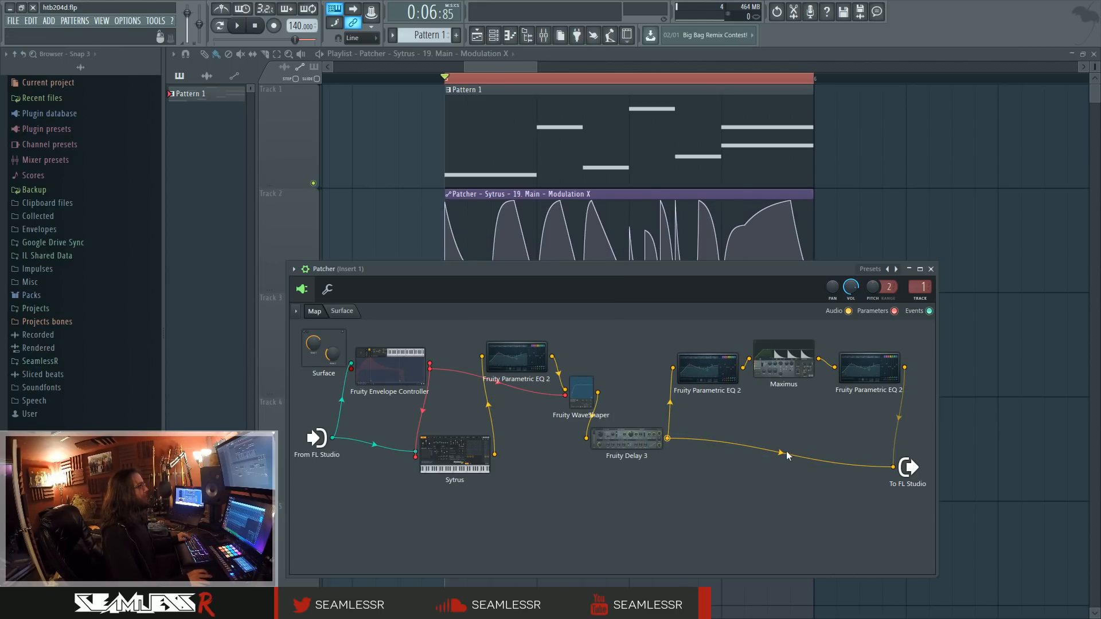
key(space)
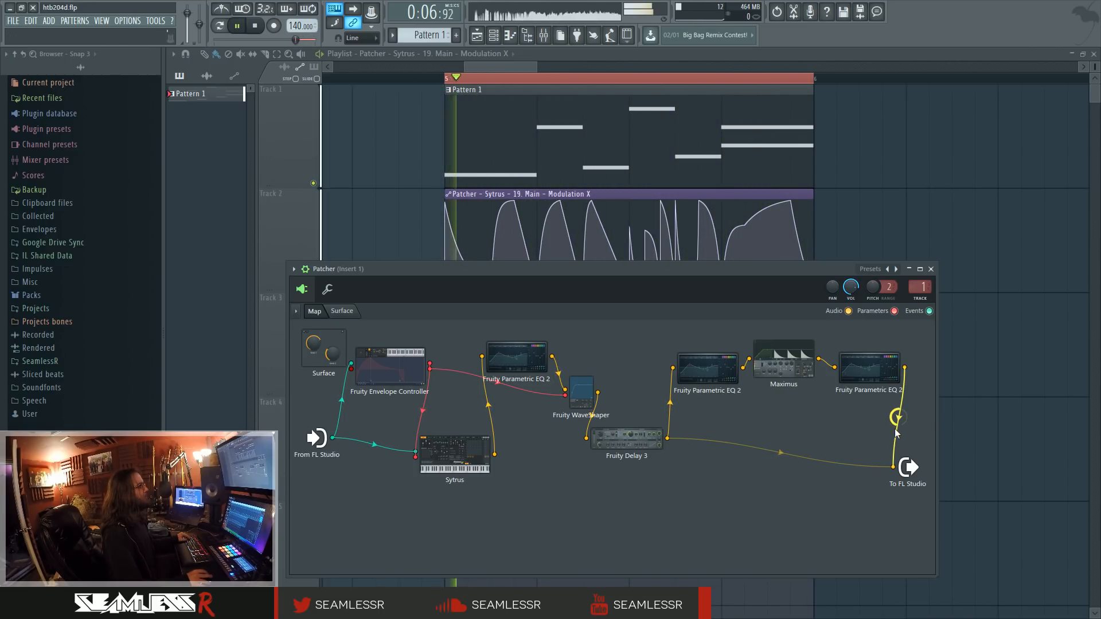
key(space)
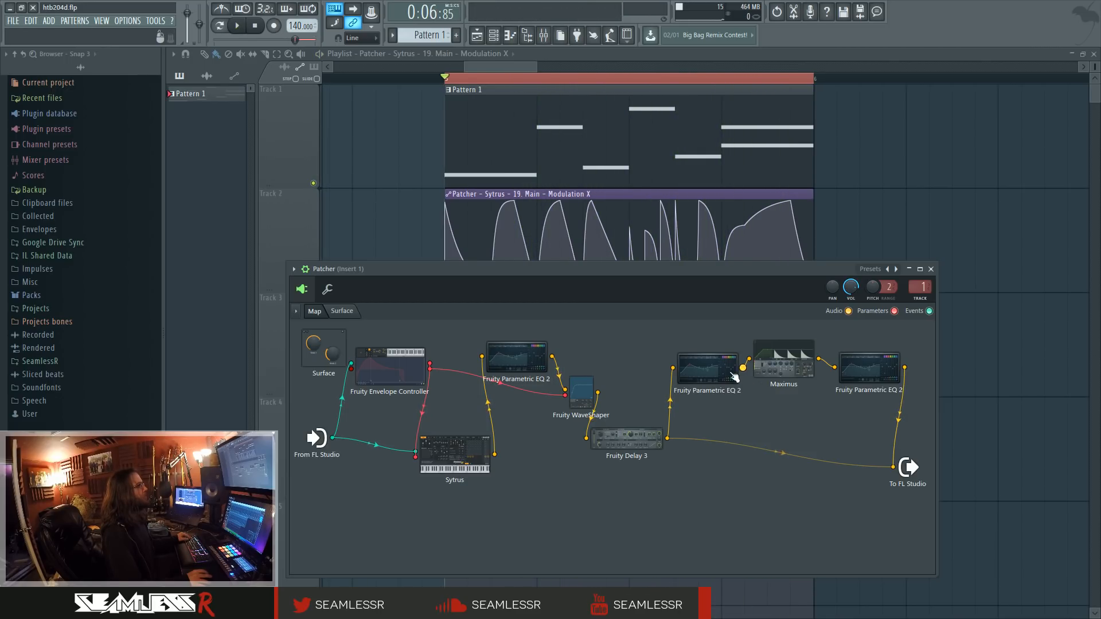
- Review the Maximus plugin and the final Fruity Parametric EQ 2 in the processing chain, closing each window
click(711, 366)
click(769, 359)
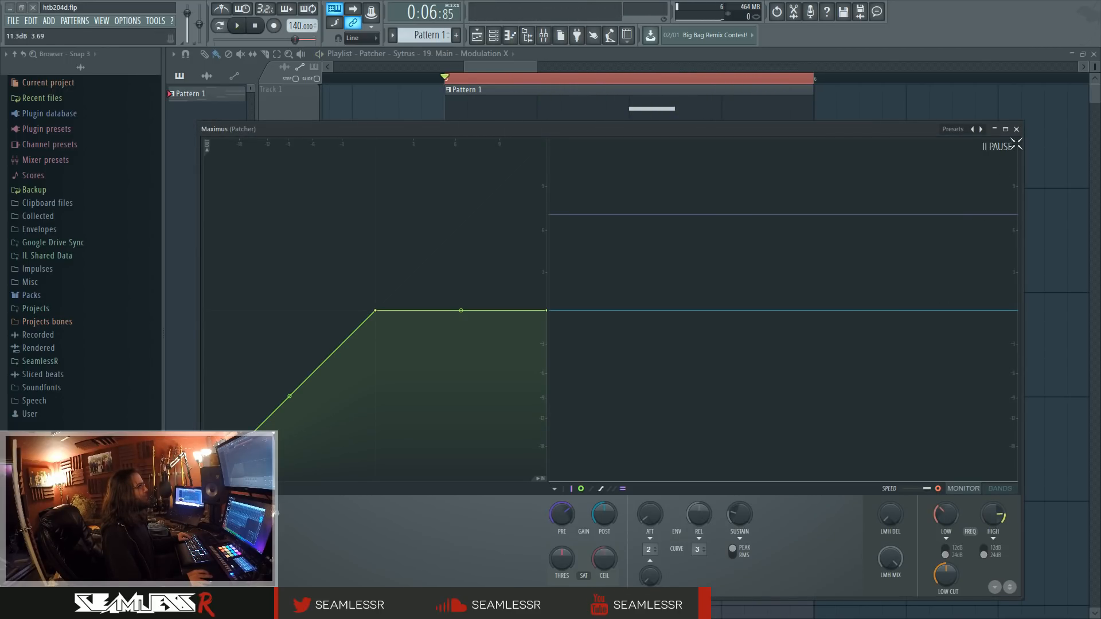
click(1013, 147)
click(869, 367)
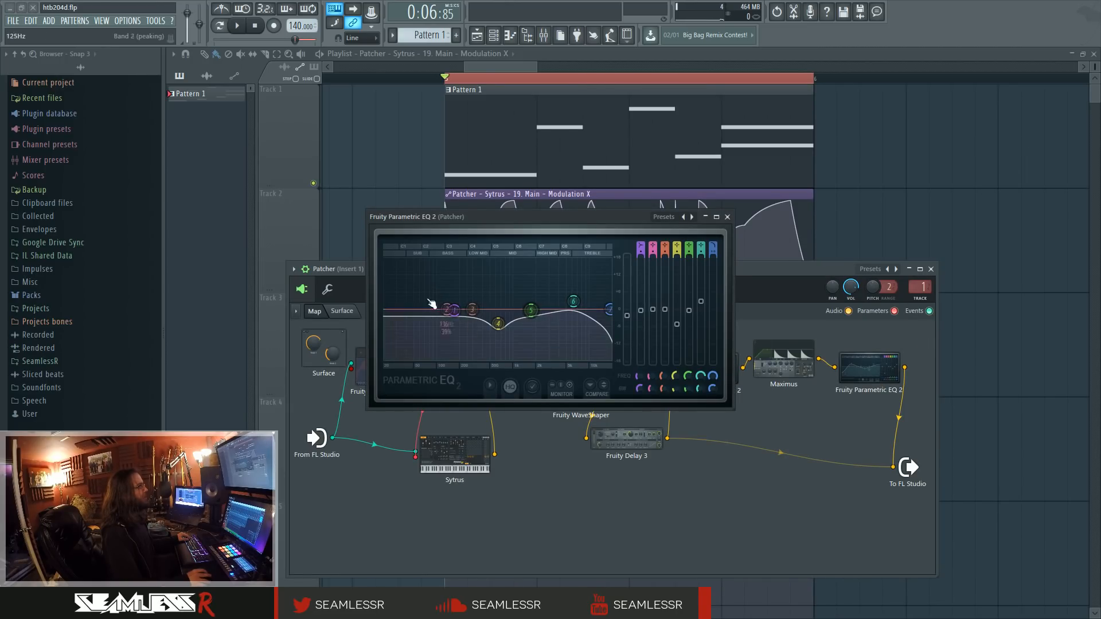
click(727, 217)
- Mute the final Fruity Parametric EQ 2's link to the output and leave Fruity Delay 3's direct output link active
right_click(898, 418)
right_click(766, 438)
click(723, 418)
right_click(758, 447)
click(748, 438)
click(778, 454)
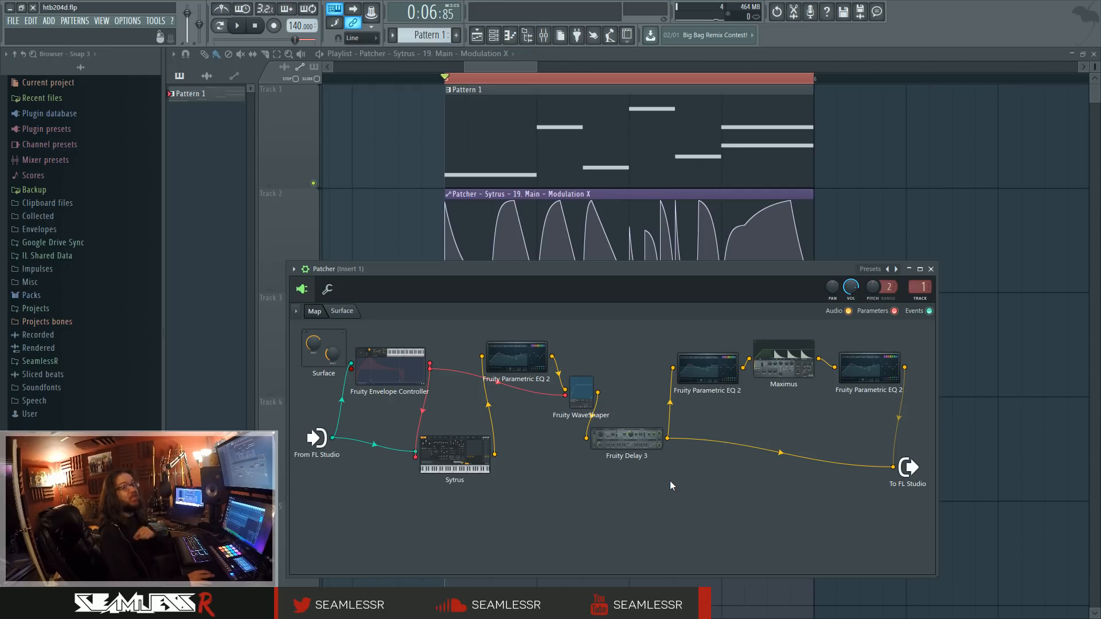
- Examine the Fruity Parametric EQ 2 after the delay and the one before Fruity WaveShaper, enlarging the latter, and close both
double_click(714, 379)
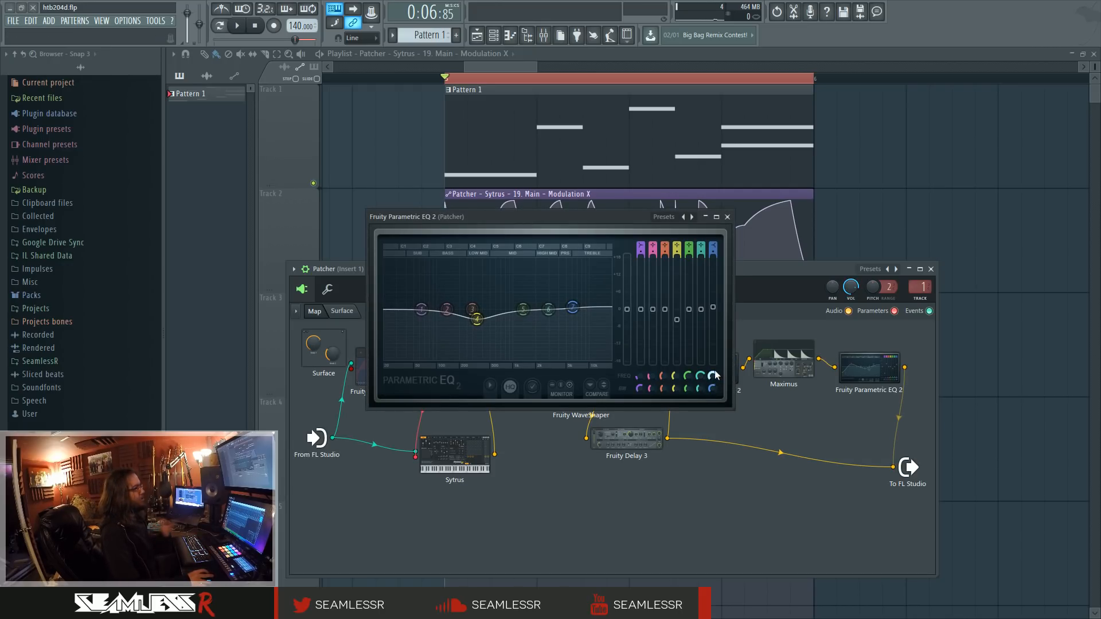
click(729, 217)
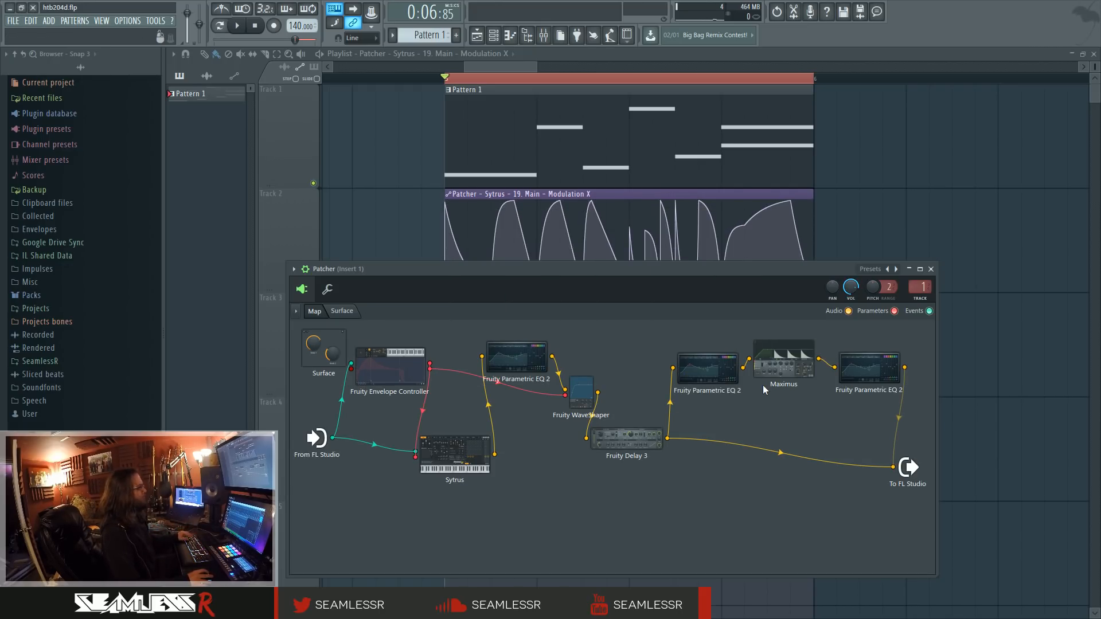
double_click(516, 361)
click(716, 218)
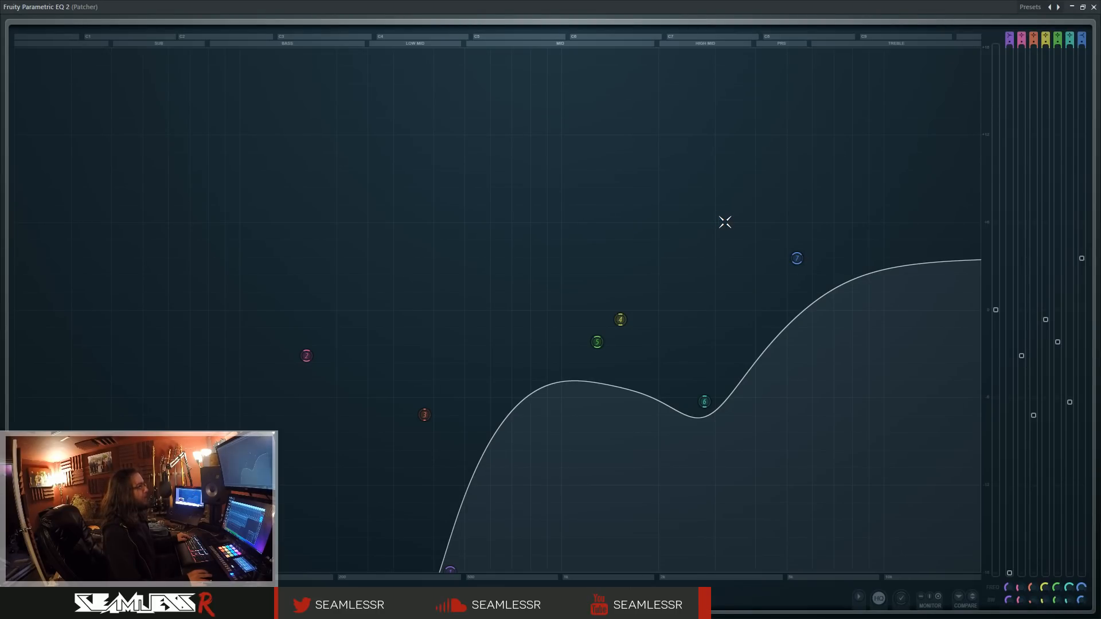
click(1082, 8)
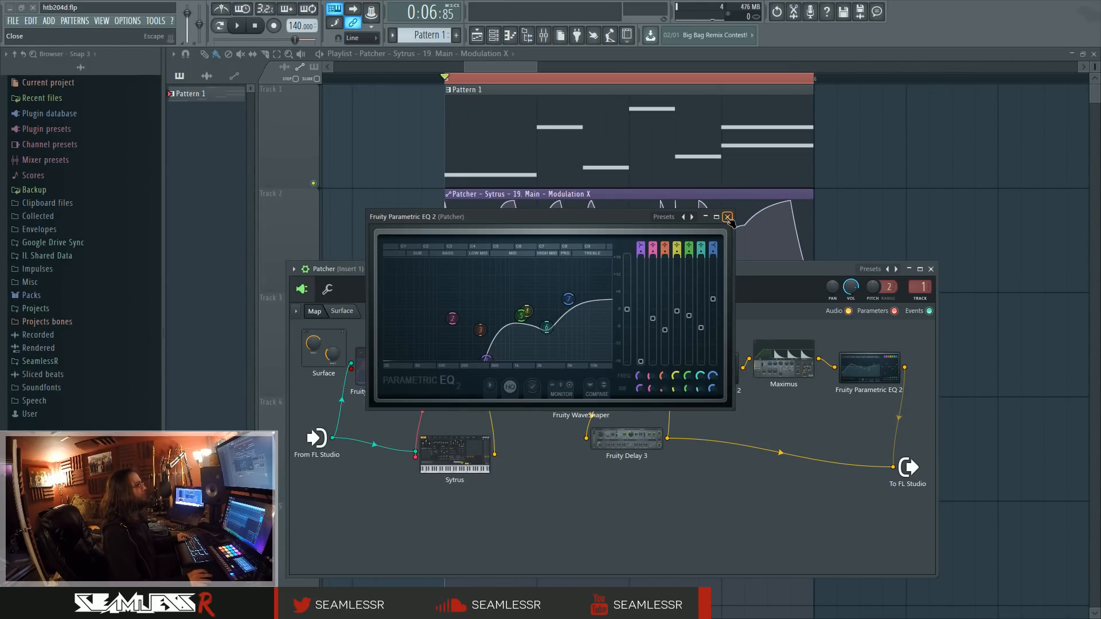
click(728, 216)
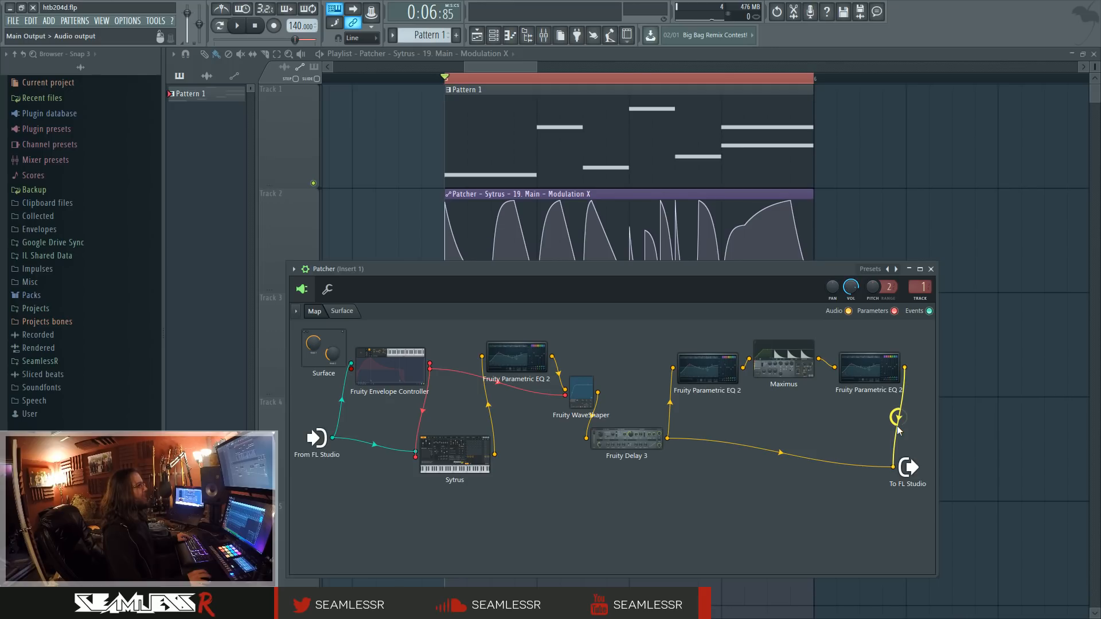
- Disconnect the final Fruity Parametric EQ 2 from the output, link Fruity WaveShaper to it instead, and move Fruity Delay 3 lower on the map
drag(893, 468, 849, 443)
drag(632, 444, 893, 468)
drag(677, 417, 667, 486)
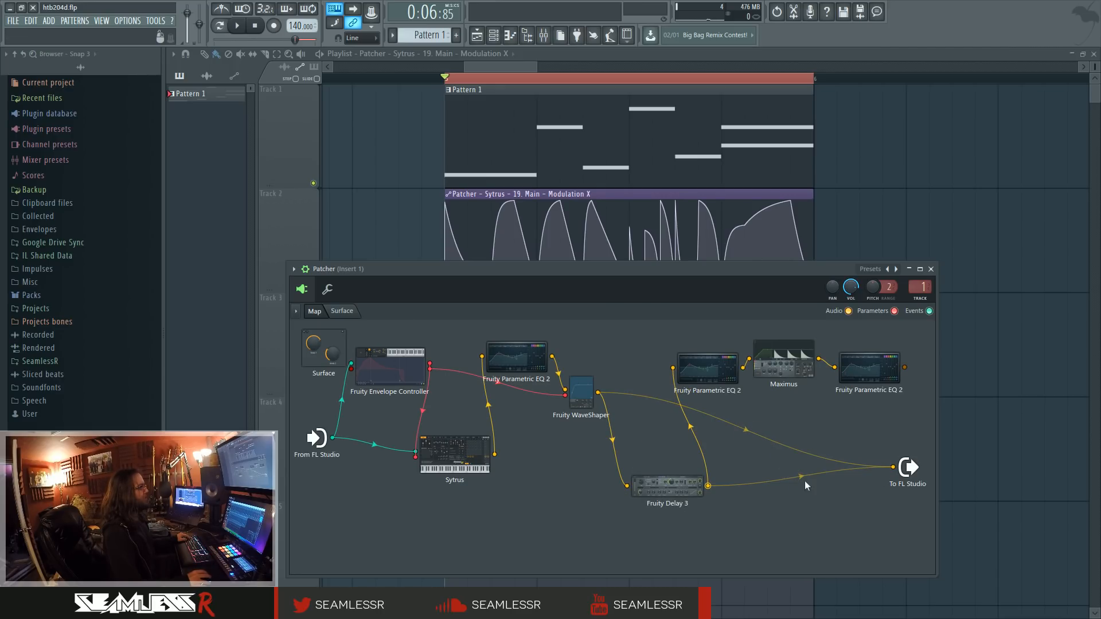
- Compare the sound before and after the delay by alternately muting the Fruity WaveShaper and Fruity Delay 3 output links during playback
key(space)
key(space)
click(746, 431)
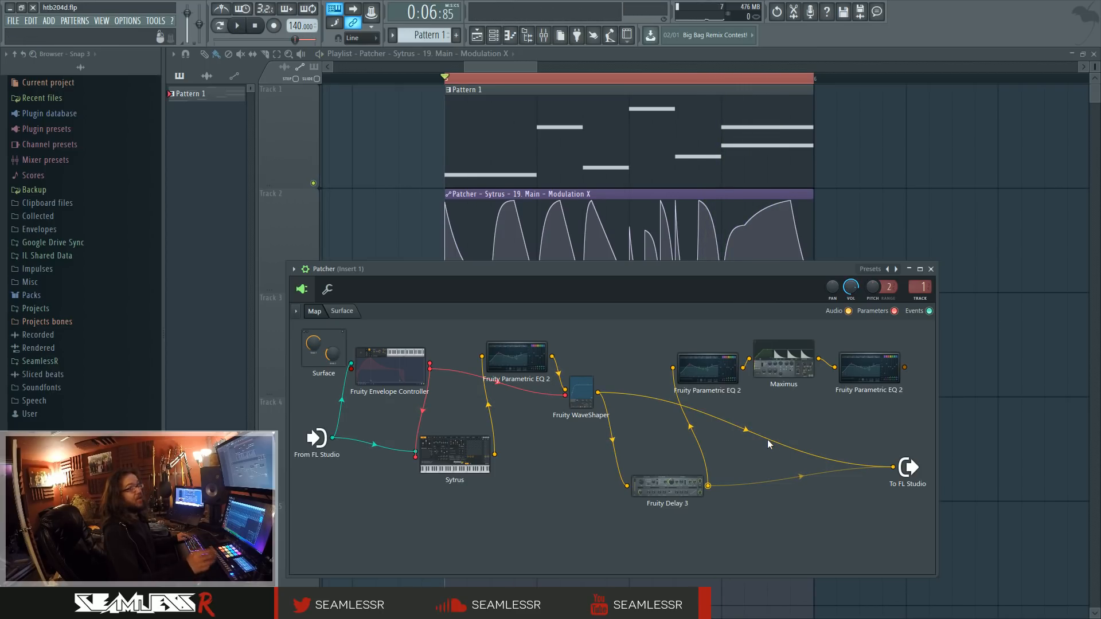
key(space)
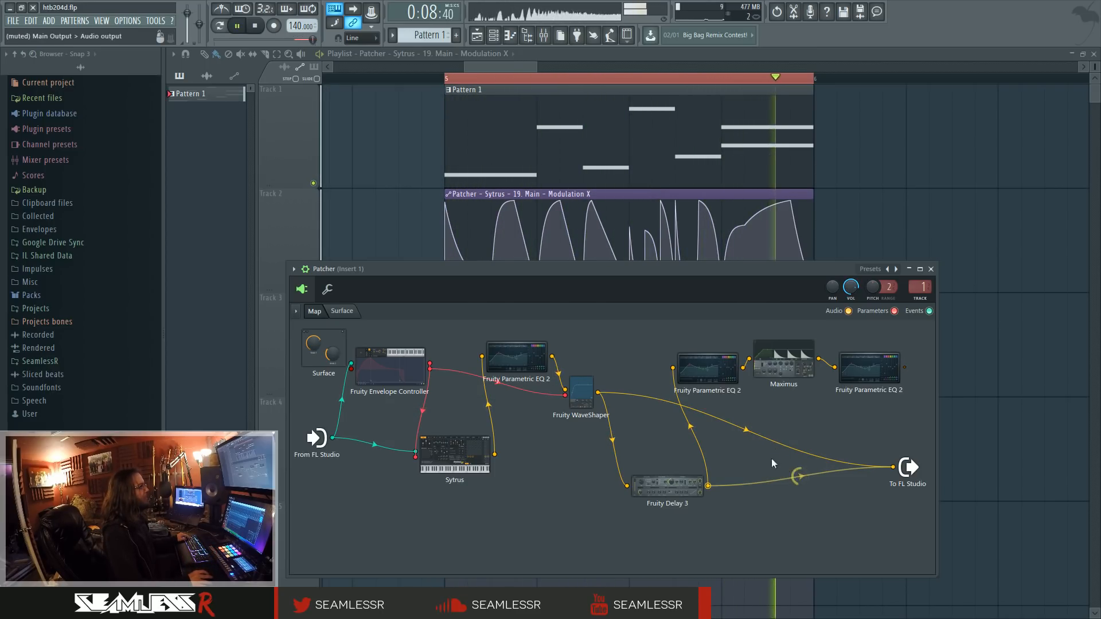
key(space)
key(space)
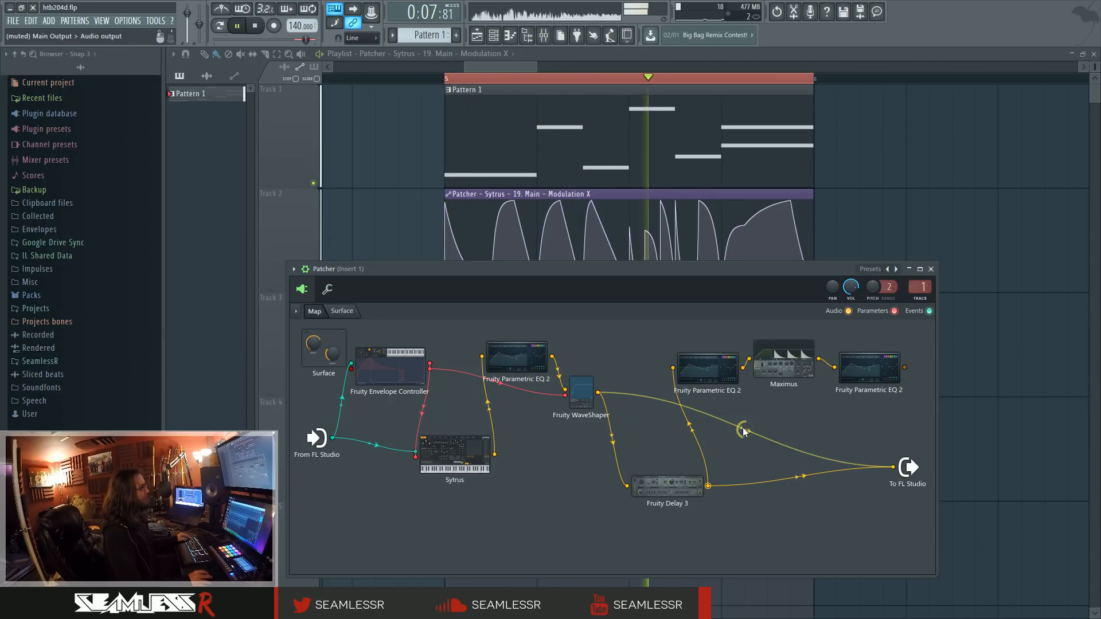
click(744, 429)
key(space)
click(748, 431)
key(space)
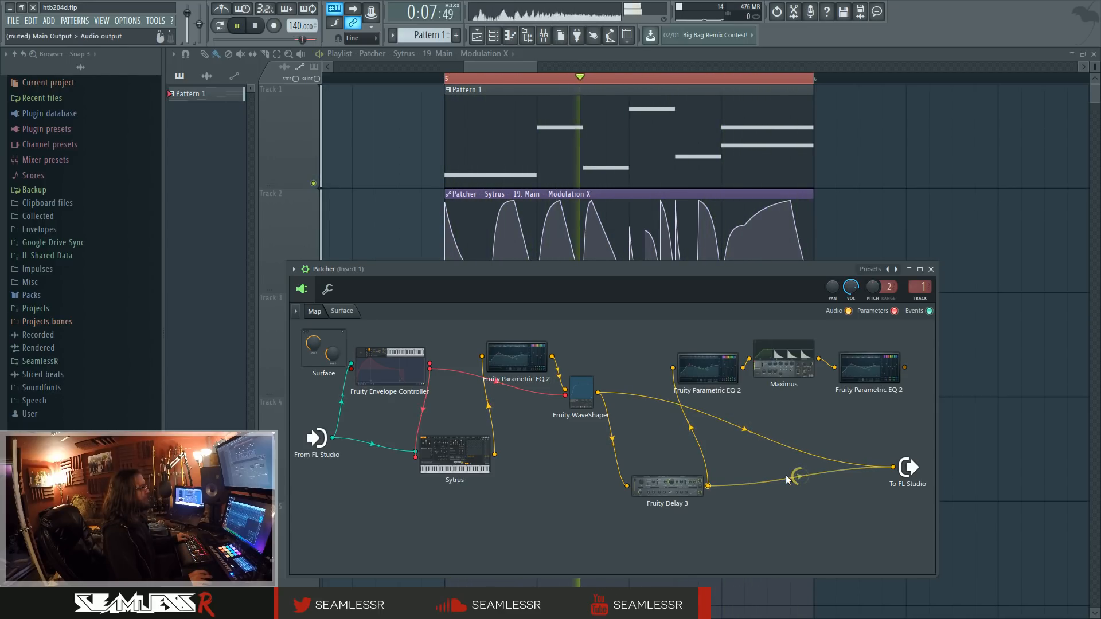
click(737, 434)
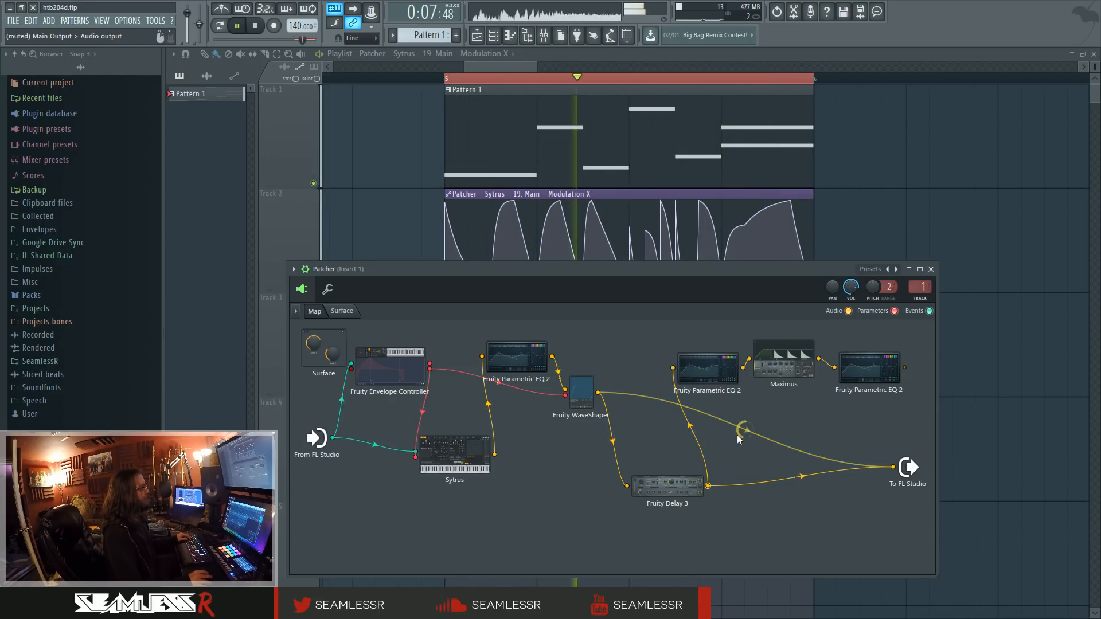
key(space)
- Open Fruity Delay 3, audition its effect at different wet output levels, and close the plugin
double_click(665, 487)
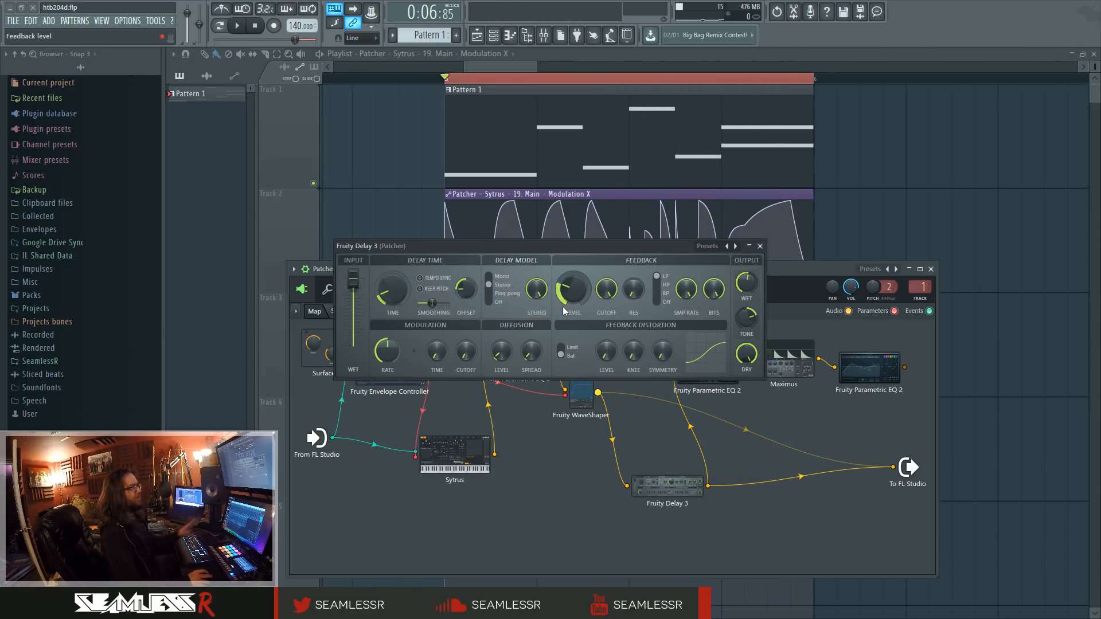
drag(481, 250, 489, 254)
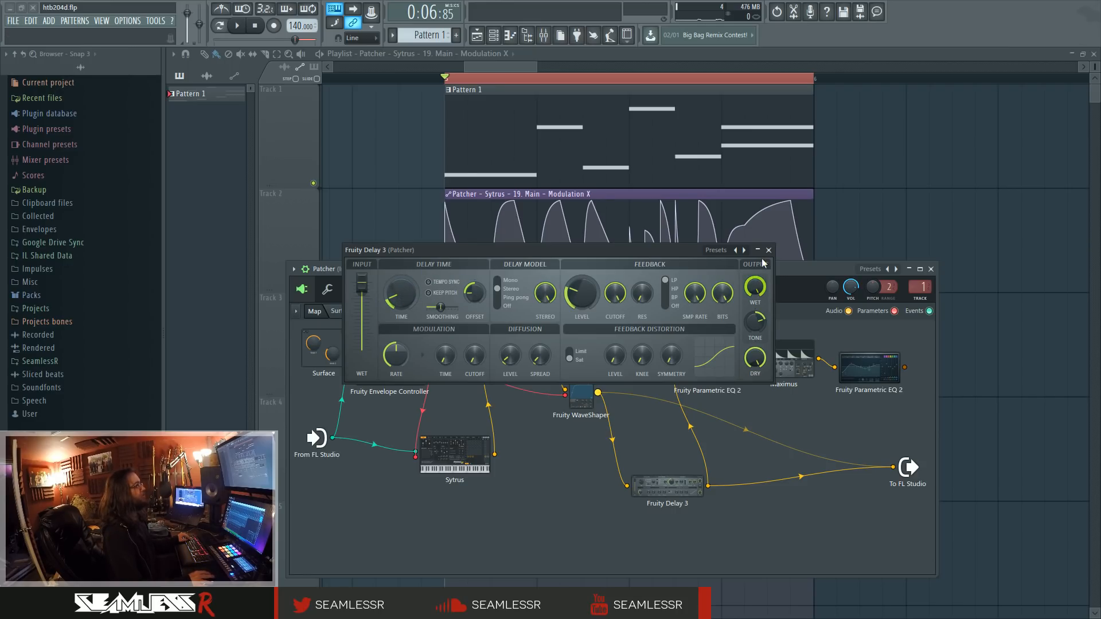
key(space)
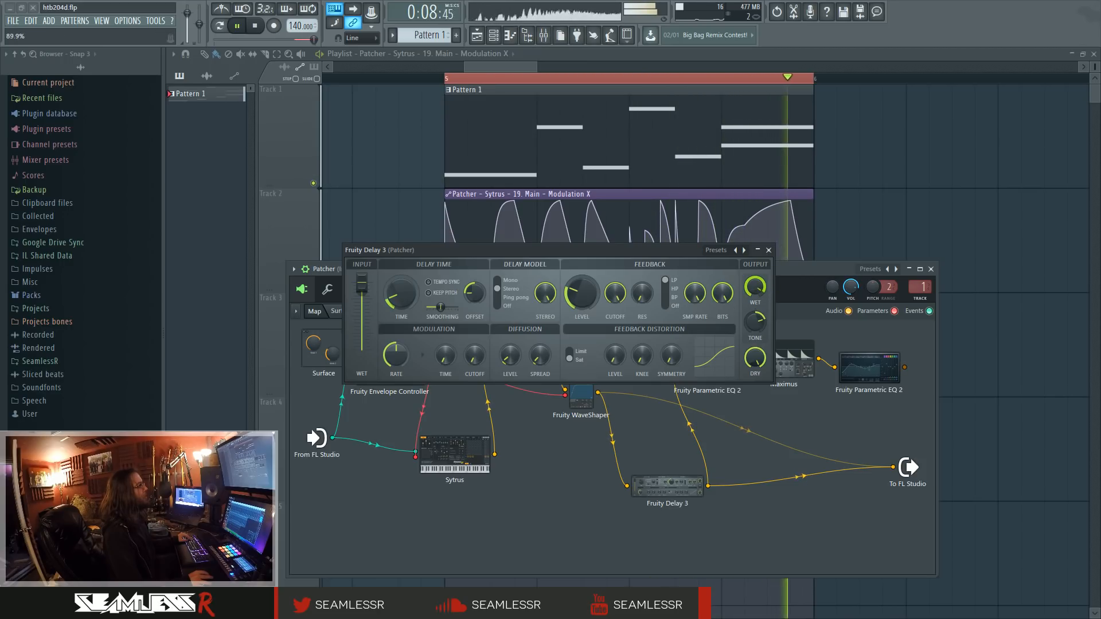
key(space)
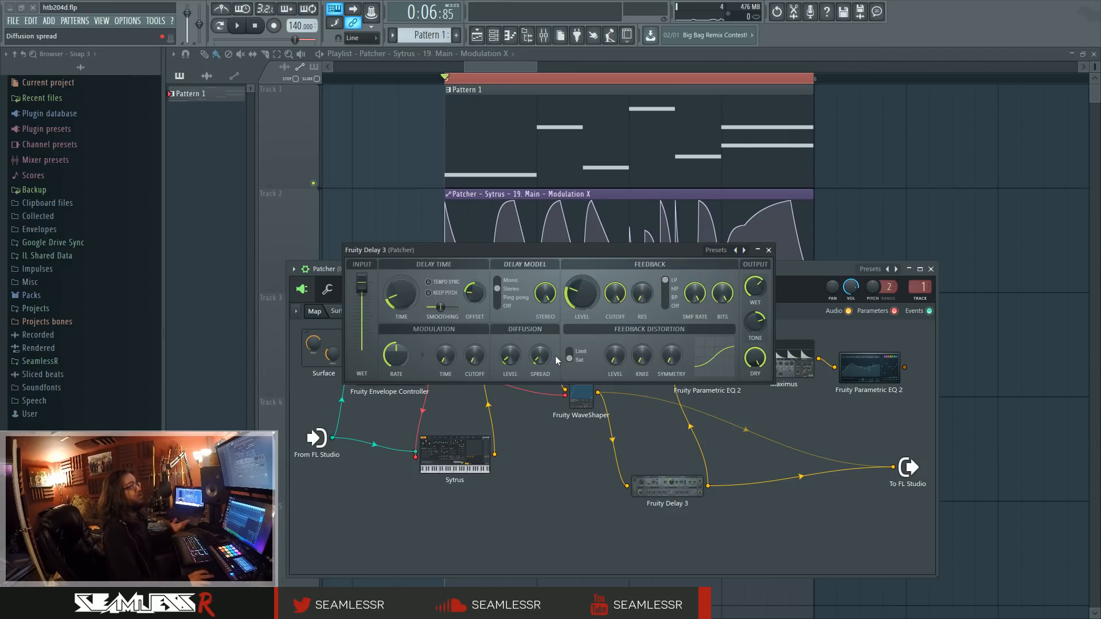
click(768, 250)
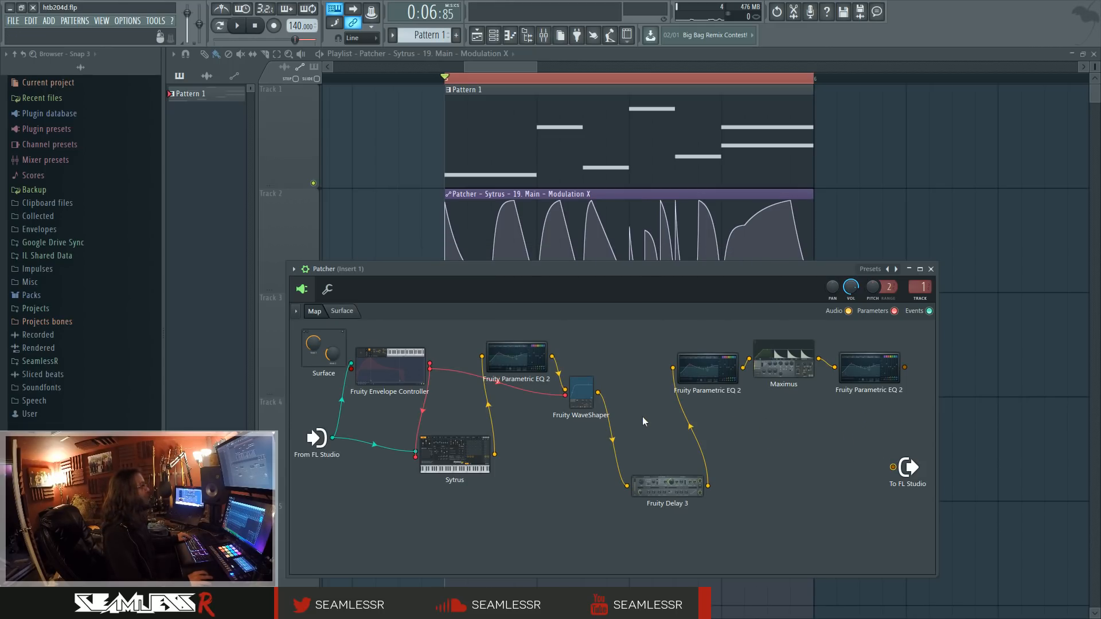
- Open Fruity WaveShaper, watch its input level on the curve during playback, and close the plugin
double_click(584, 387)
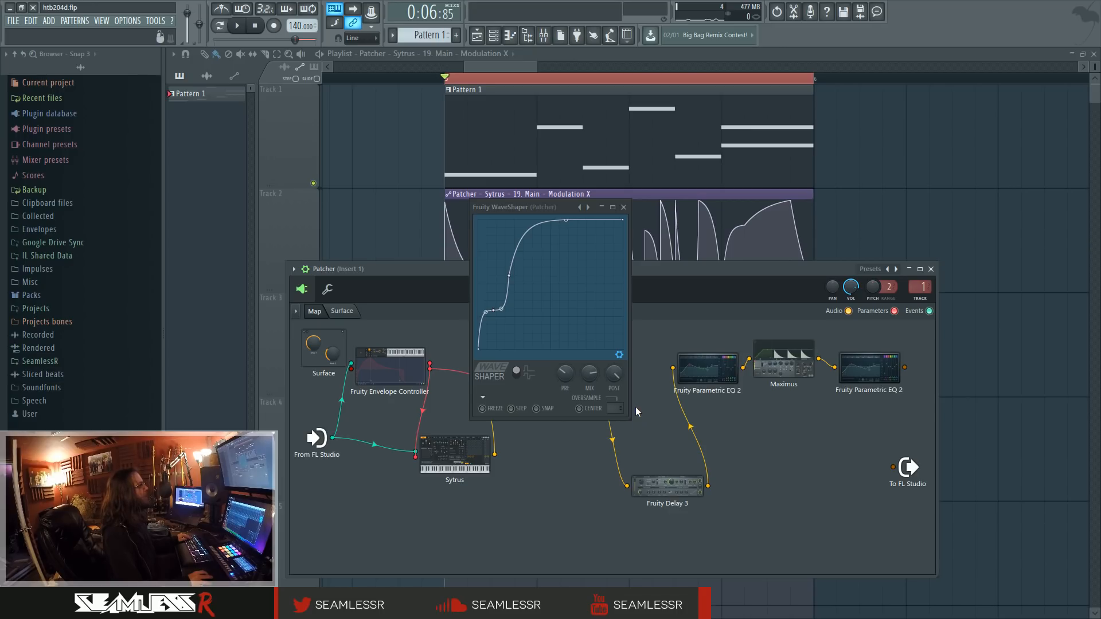
key(space)
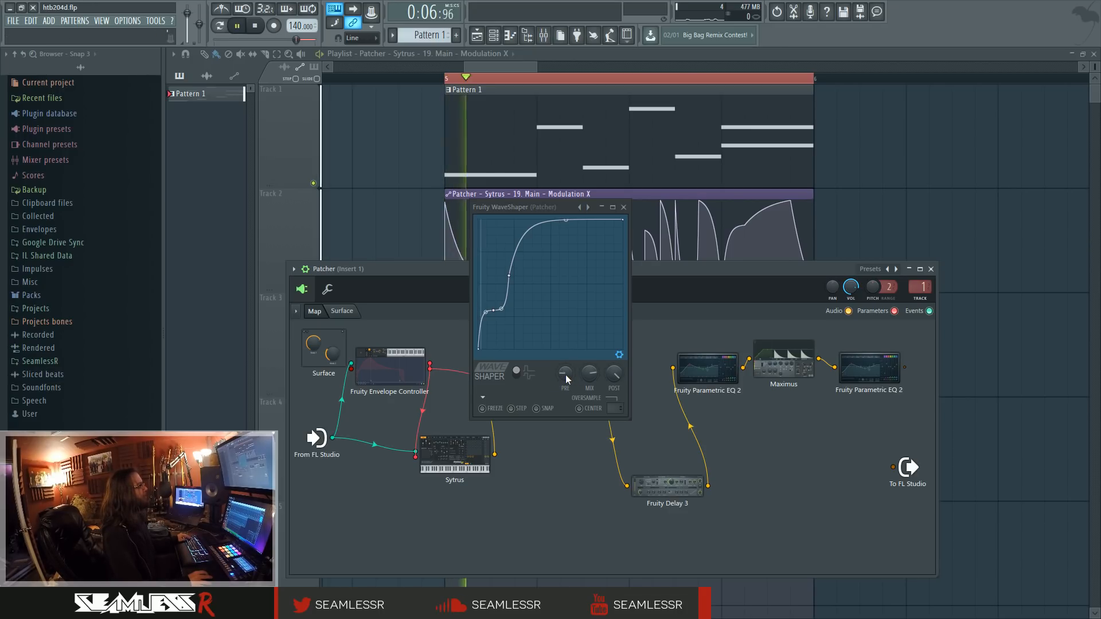
key(space)
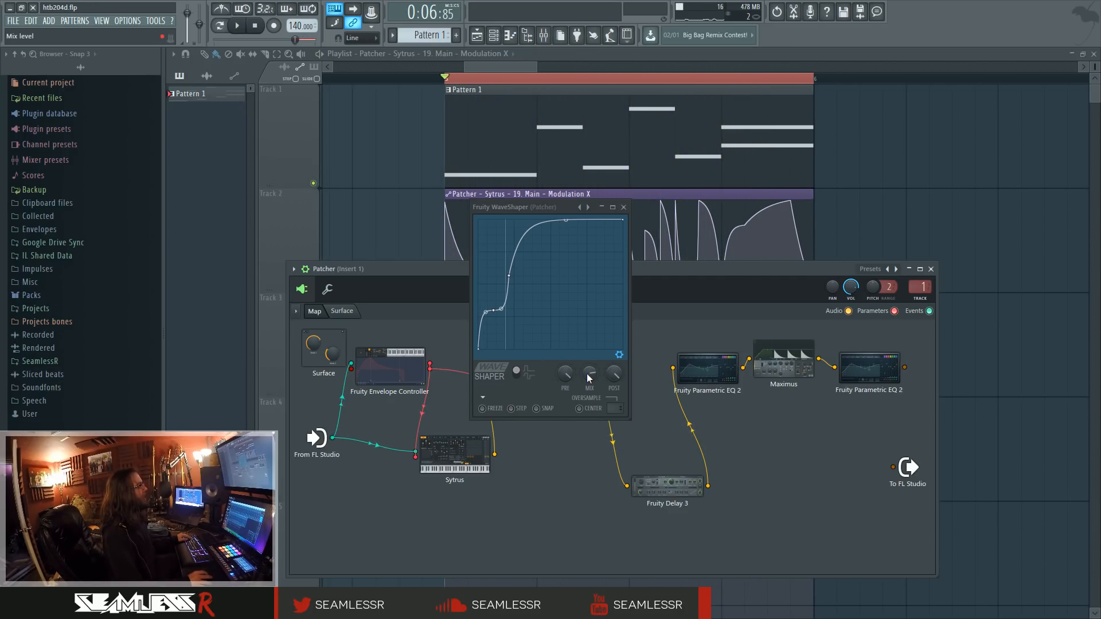
click(623, 207)
- Link the Fruity Parametric EQ 2 before Fruity WaveShaper directly to the output, audition it, and remove that link
drag(552, 356, 893, 466)
key(space)
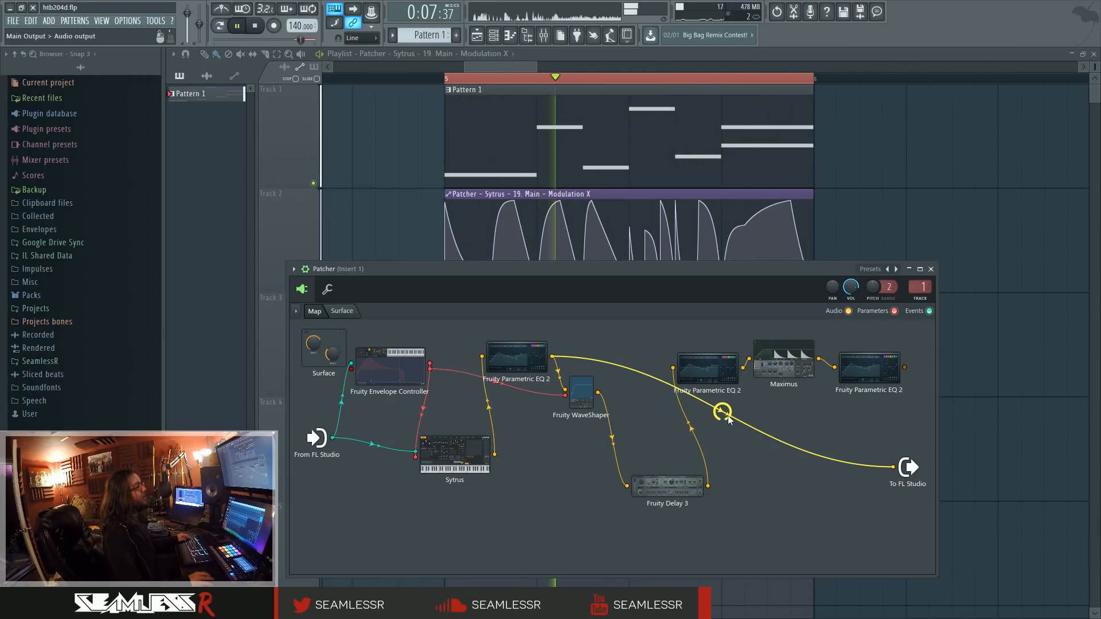
key(space)
click(893, 467)
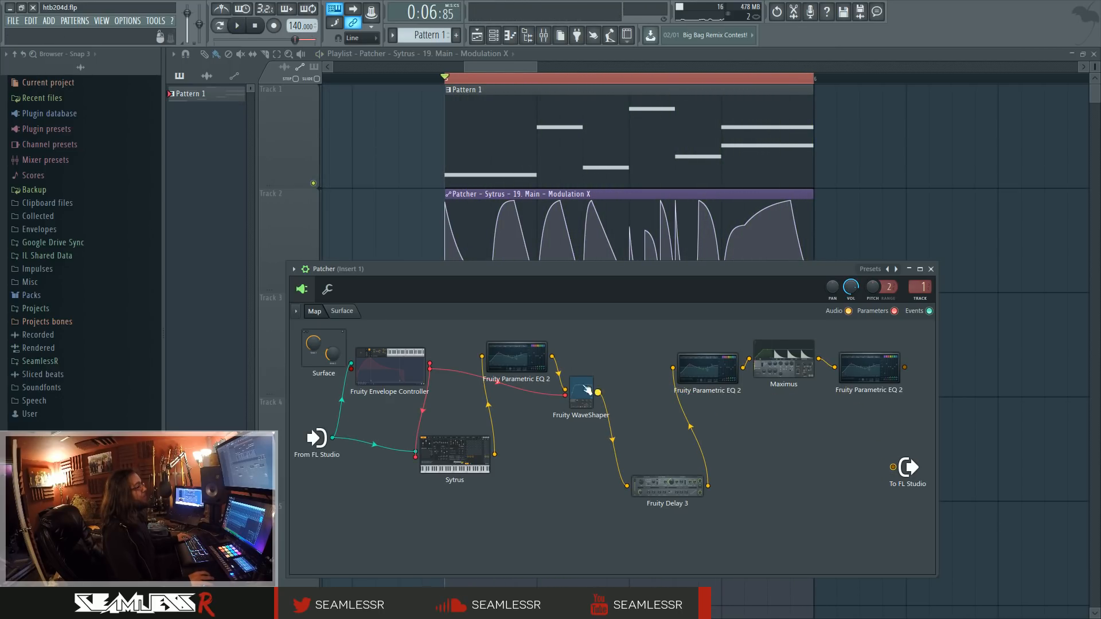
- Link Fruity WaveShaper to the FL Studio output and audition the pattern with its distortion curve open
drag(598, 392, 892, 468)
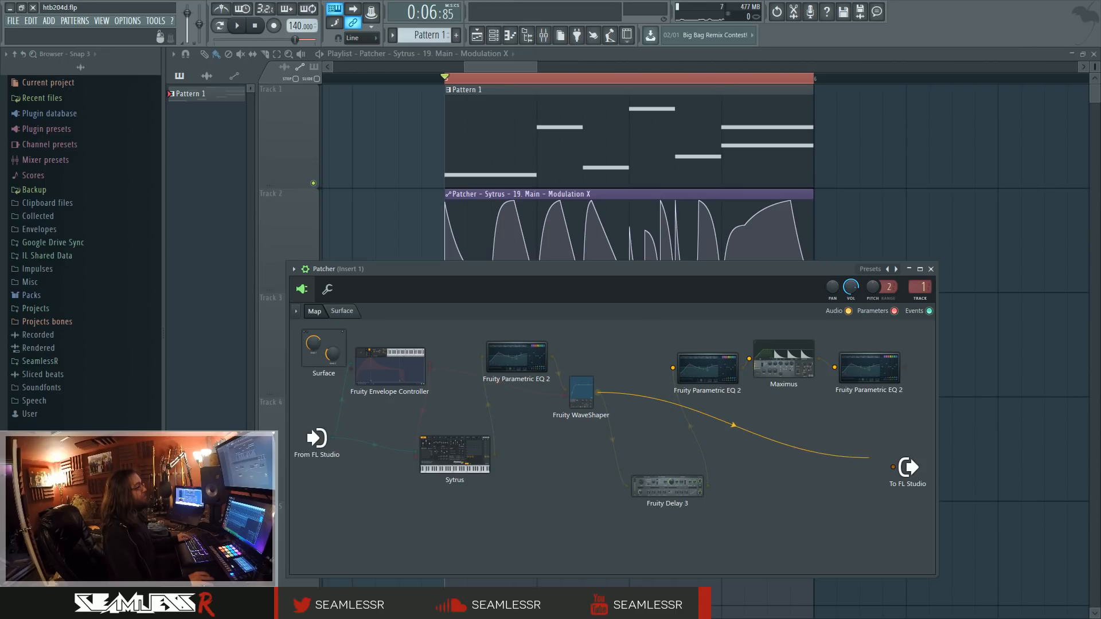
click(584, 394)
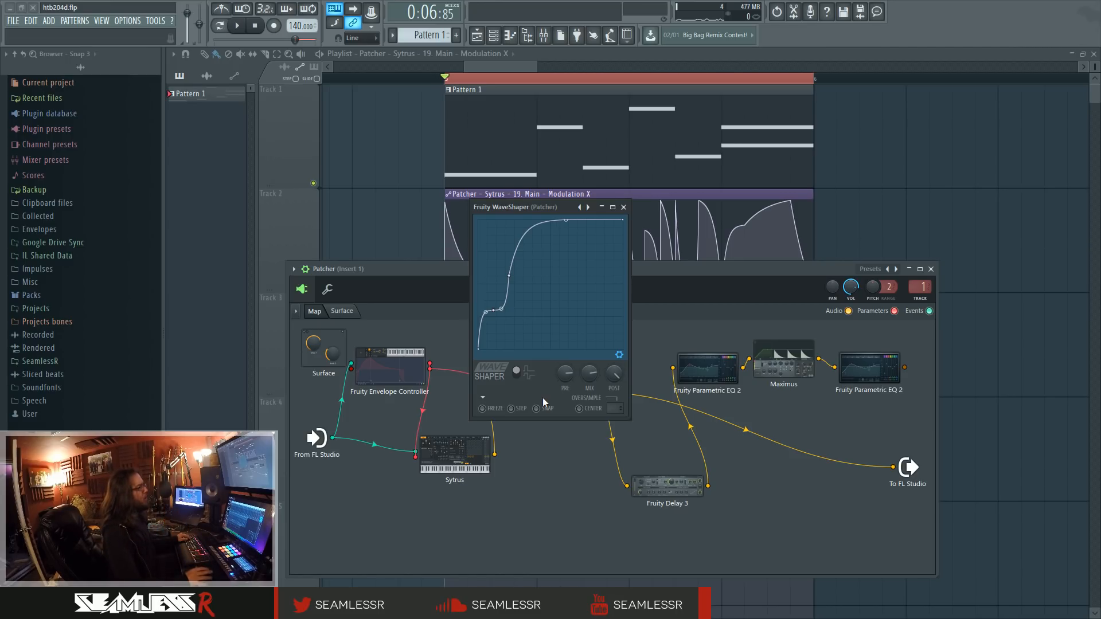
key(space)
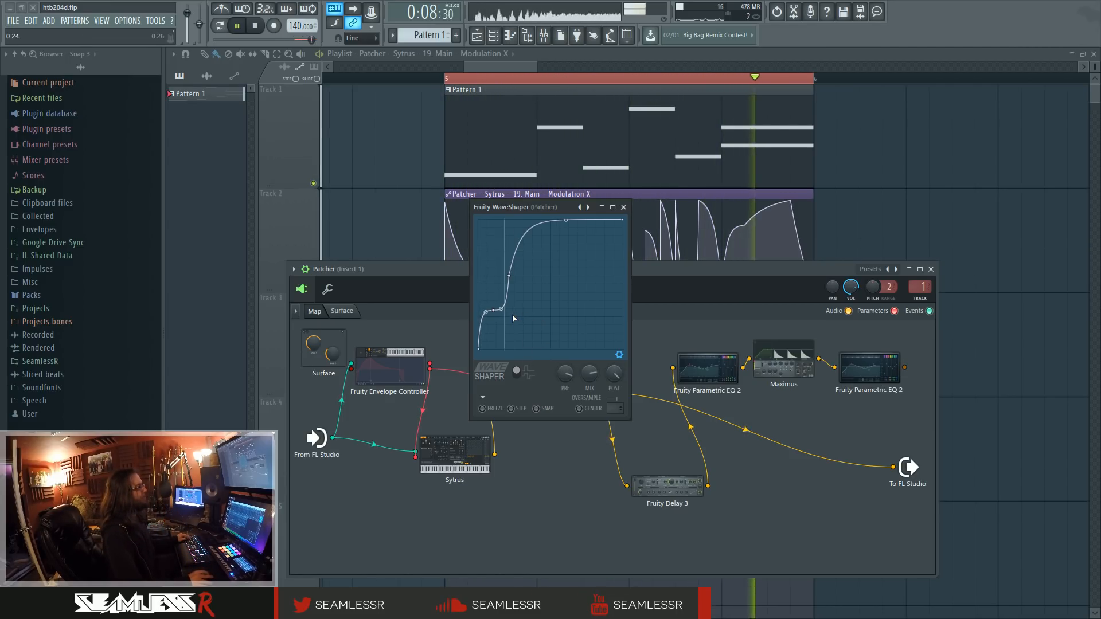
key(space)
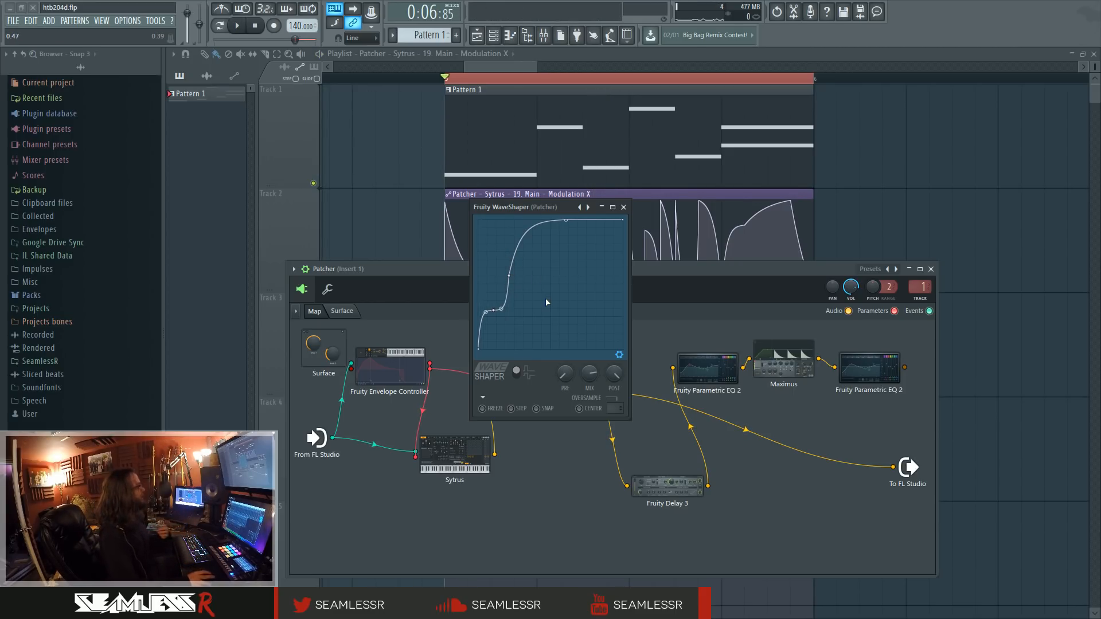
- Enlarge the Fruity WaveShaper window and play the pattern to examine how the signal moves along the curve
drag(625, 421, 863, 543)
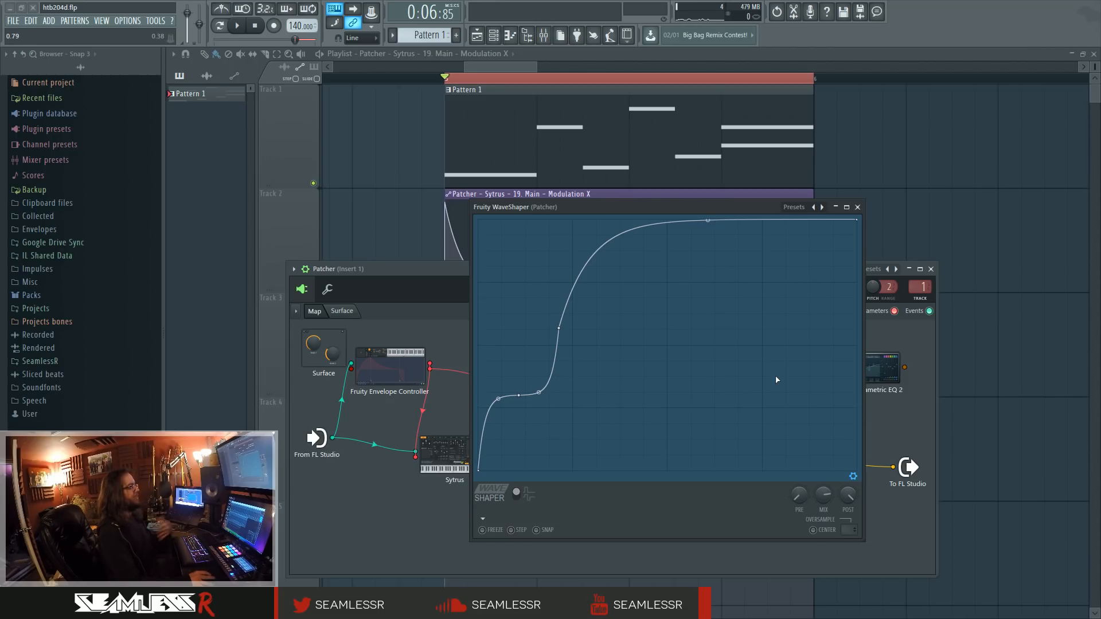
key(space)
key(space)
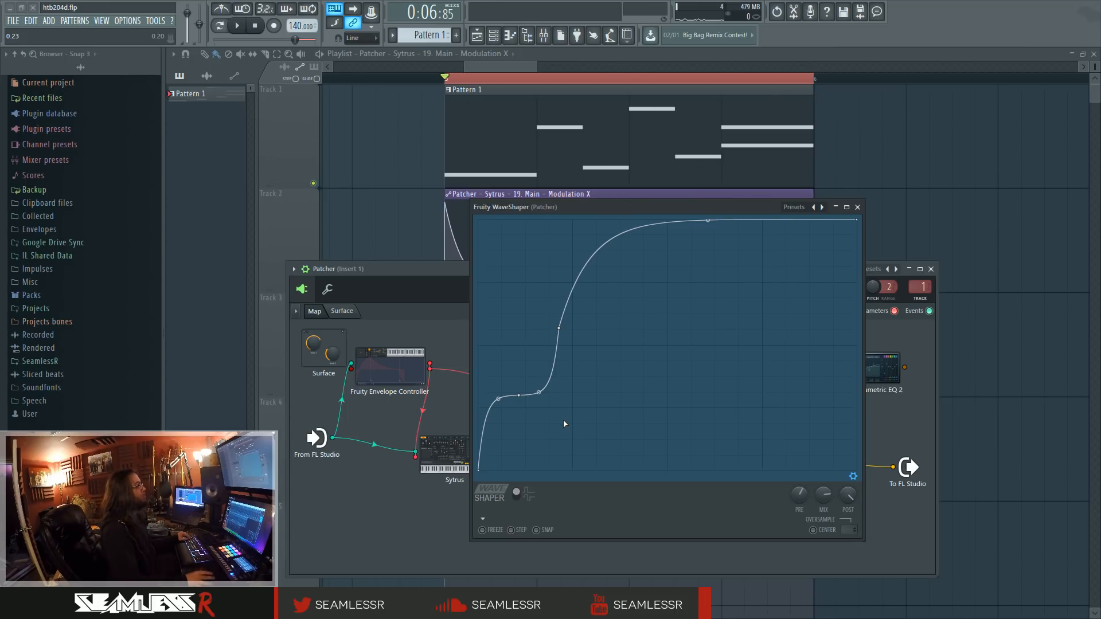
- Add two points to the upper part of the waveshaping curve to form a deep V-shaped dip, and audition the result
right_click(727, 245)
drag(727, 244, 721, 219)
right_click(765, 387)
drag(639, 274, 679, 249)
key(space)
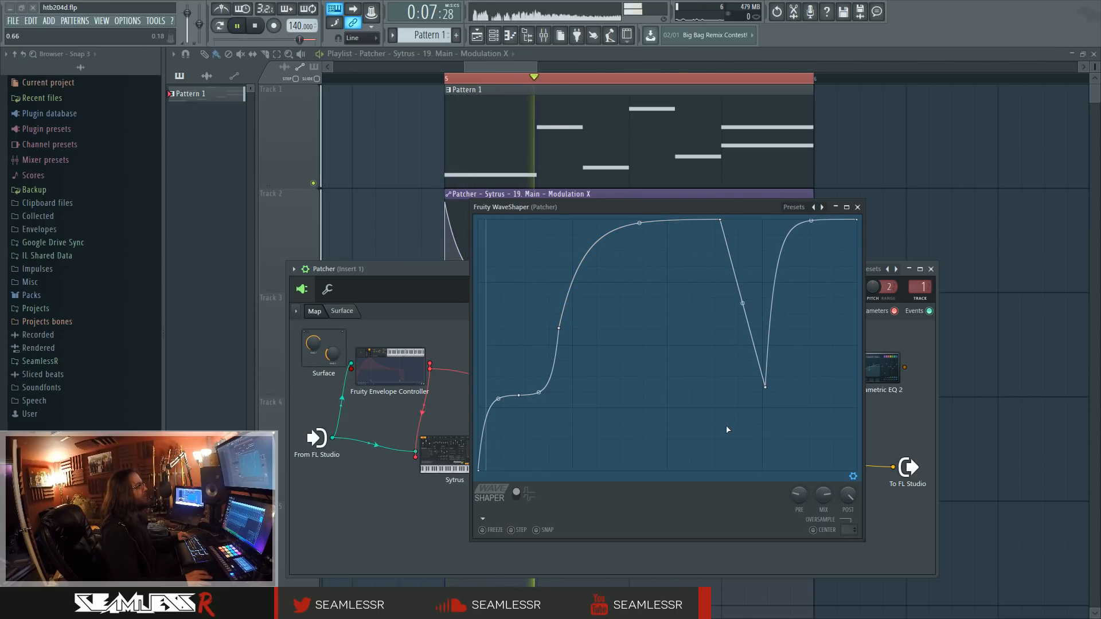
- Stop the playback, close Fruity WaveShaper and remove its direct link to the FL Studio output
key(space)
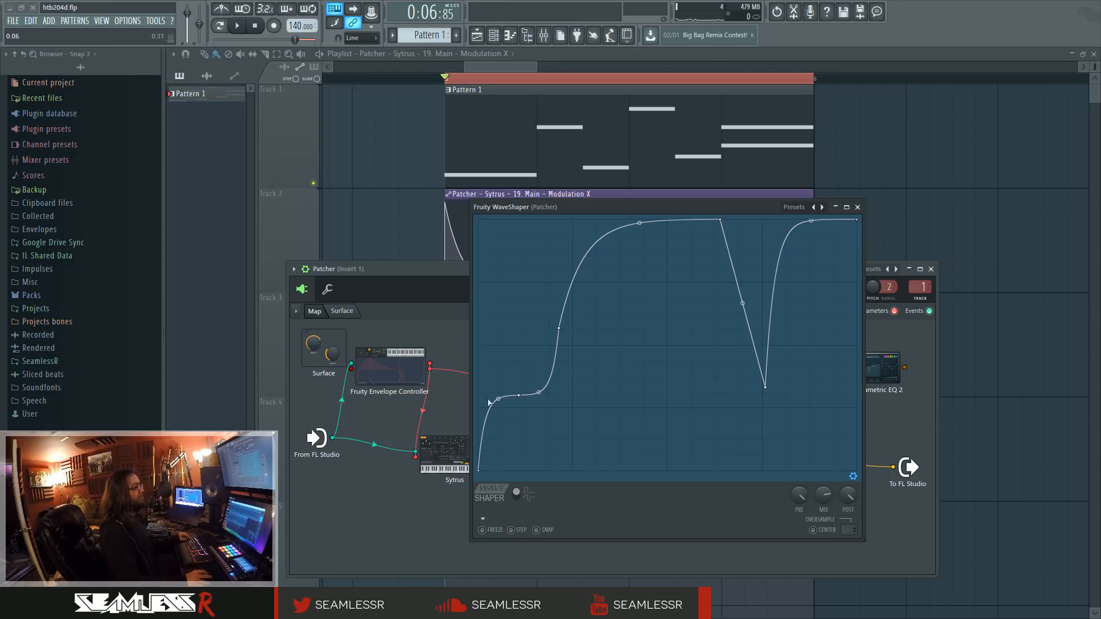
click(857, 207)
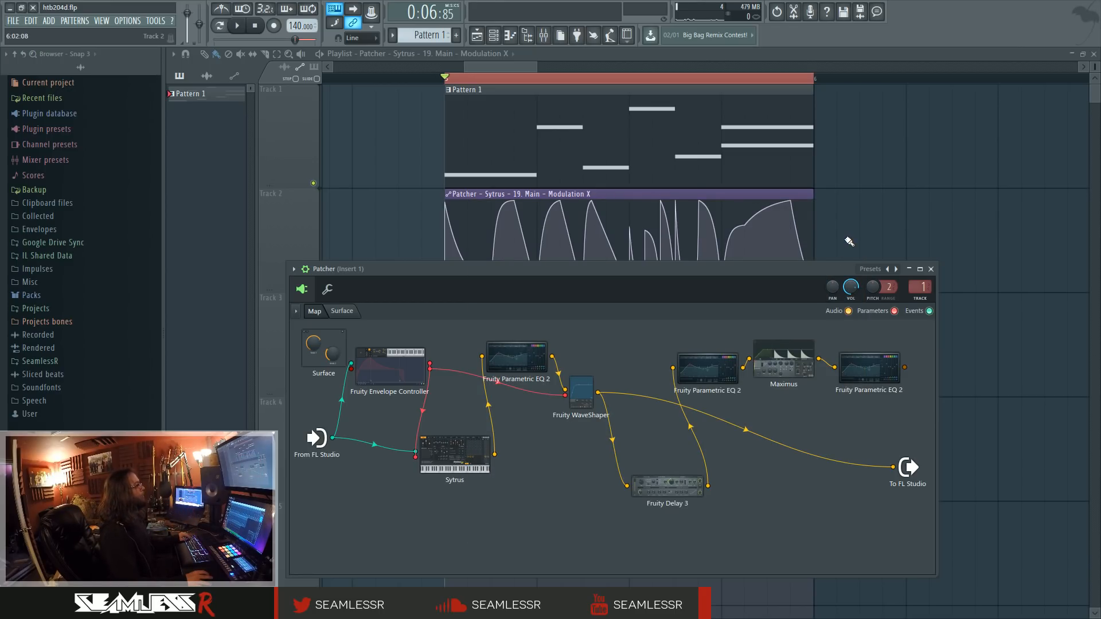
drag(892, 467, 796, 464)
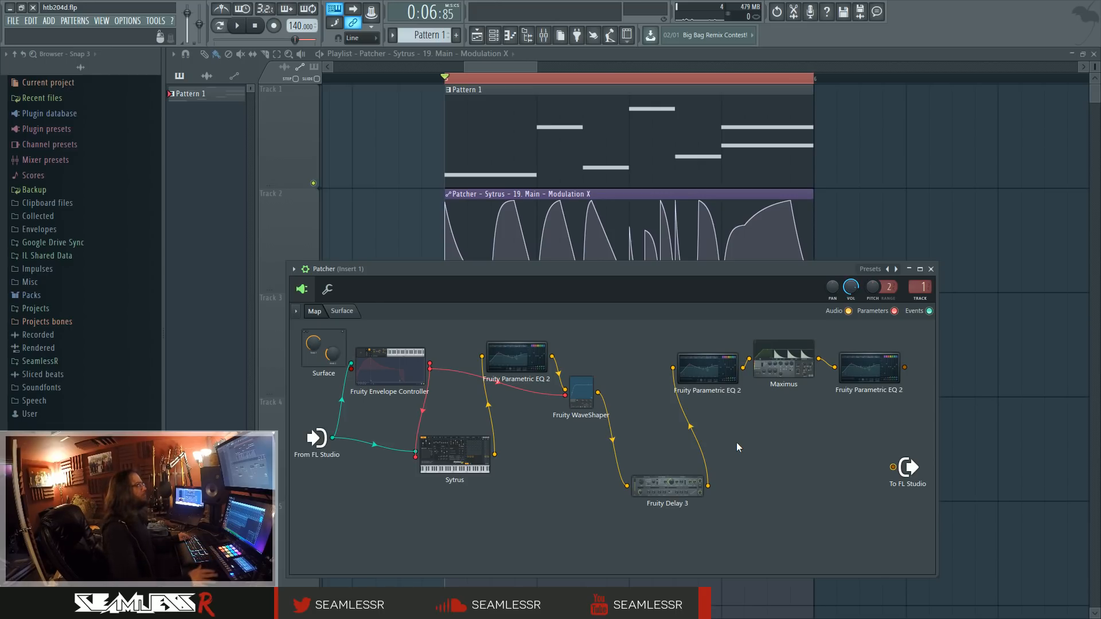
- Link the Fruity Parametric EQ 2 before Fruity WaveShaper to the output, audition it with its EQ curve open, and remove that link
drag(582, 392, 575, 439)
drag(552, 356, 893, 467)
click(516, 357)
key(space)
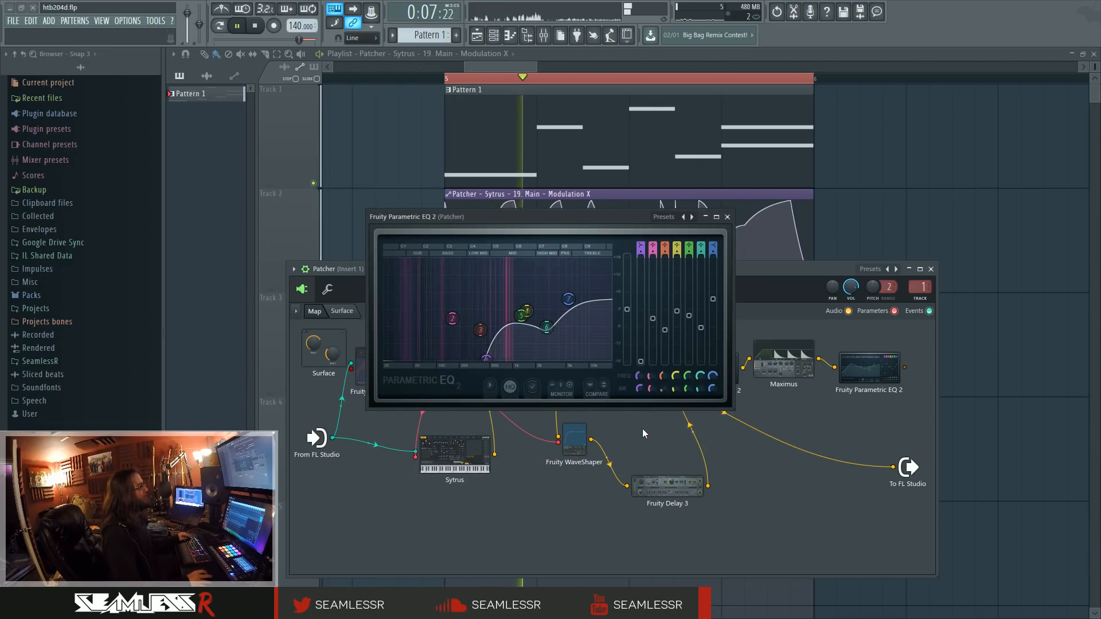
key(space)
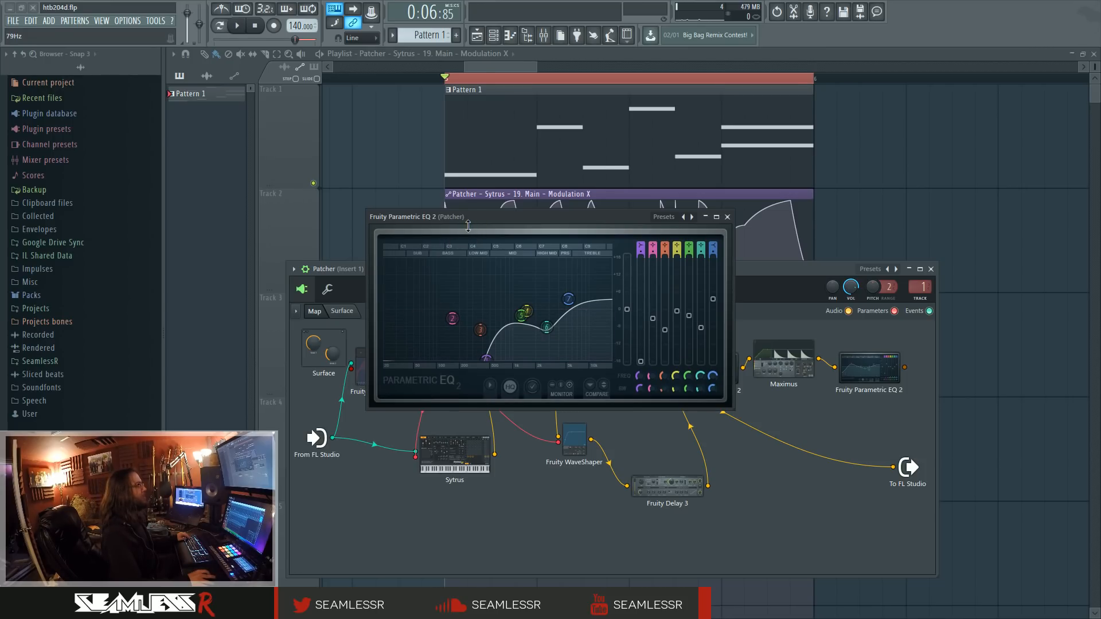
drag(469, 221, 492, 239)
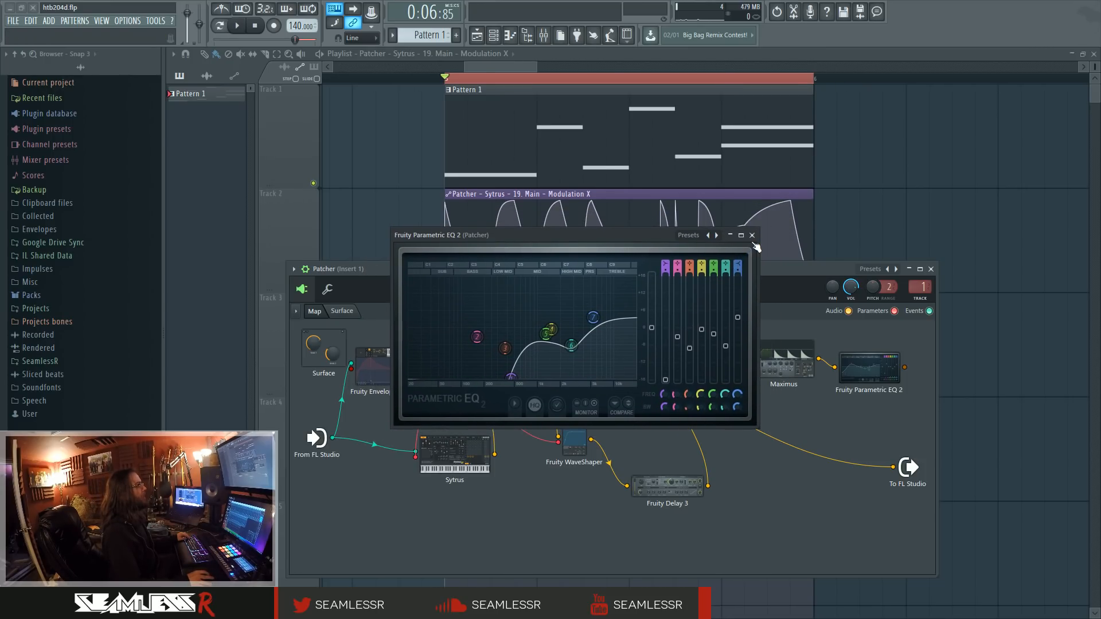
click(751, 237)
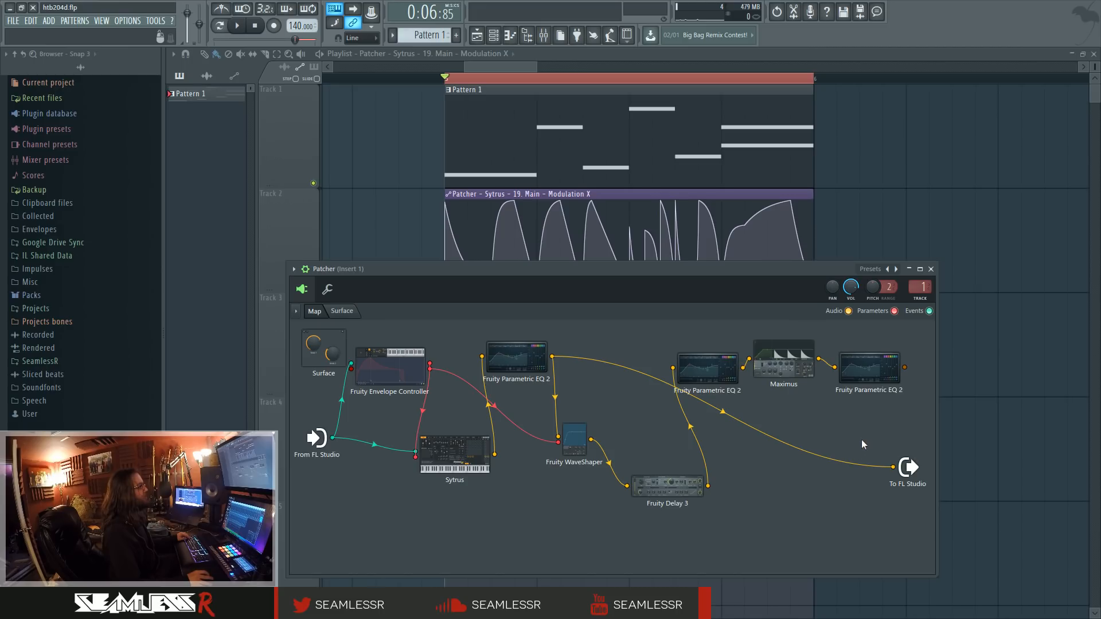
drag(891, 468, 794, 448)
- Disconnect Sytrus from the first Fruity Parametric EQ 2 and rearrange the modules to clear a path from Sytrus to the output
drag(523, 362, 573, 372)
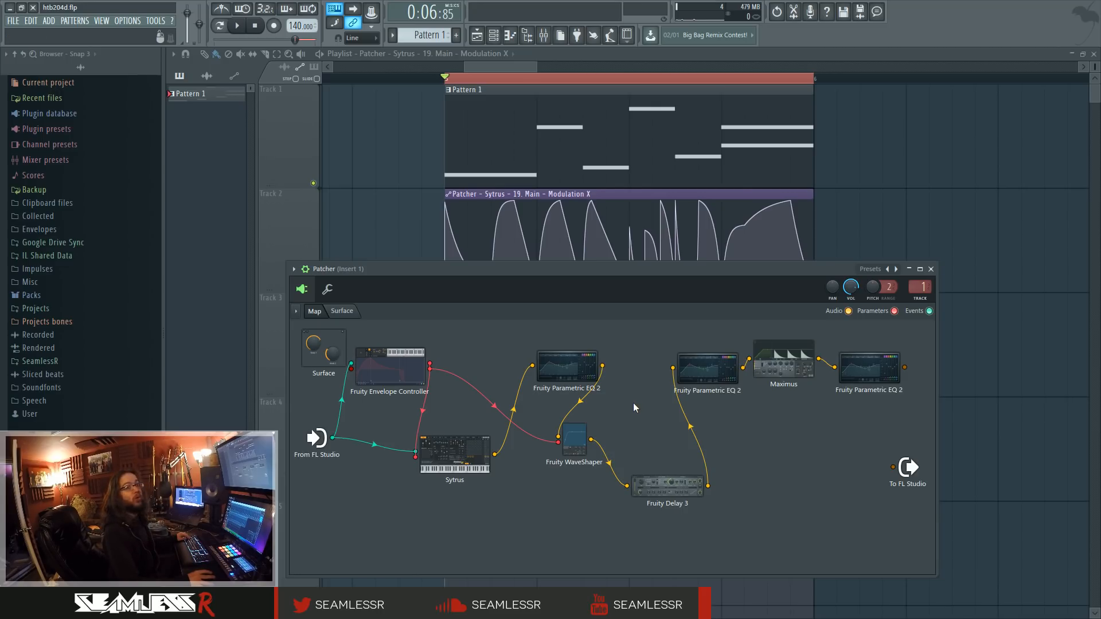
drag(476, 457, 474, 454)
drag(590, 452, 590, 457)
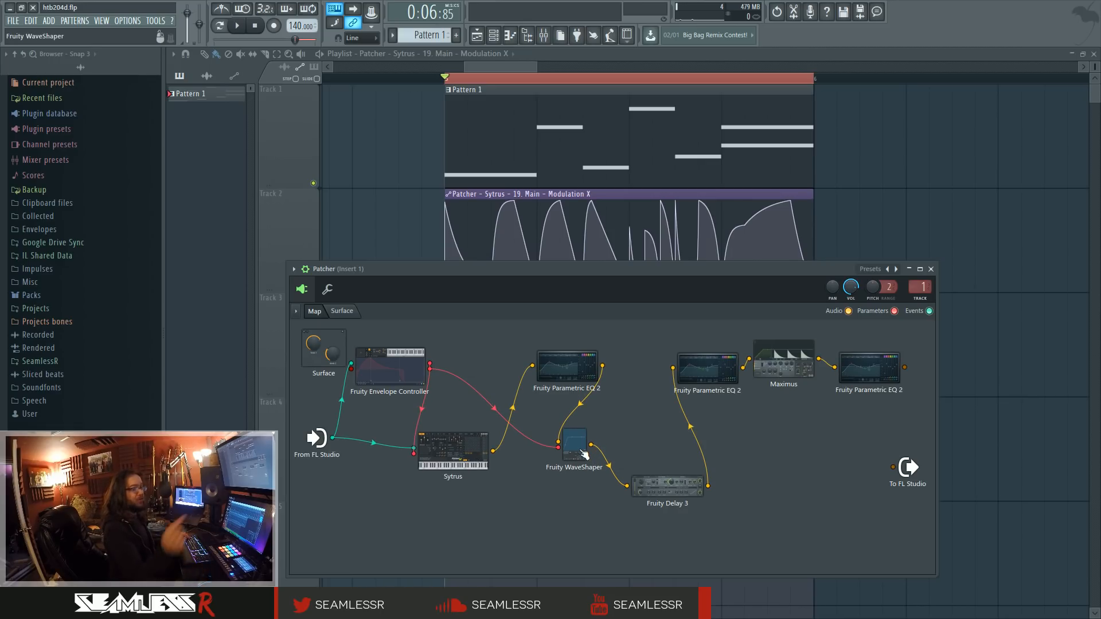
drag(462, 438, 462, 455)
drag(533, 366, 565, 370)
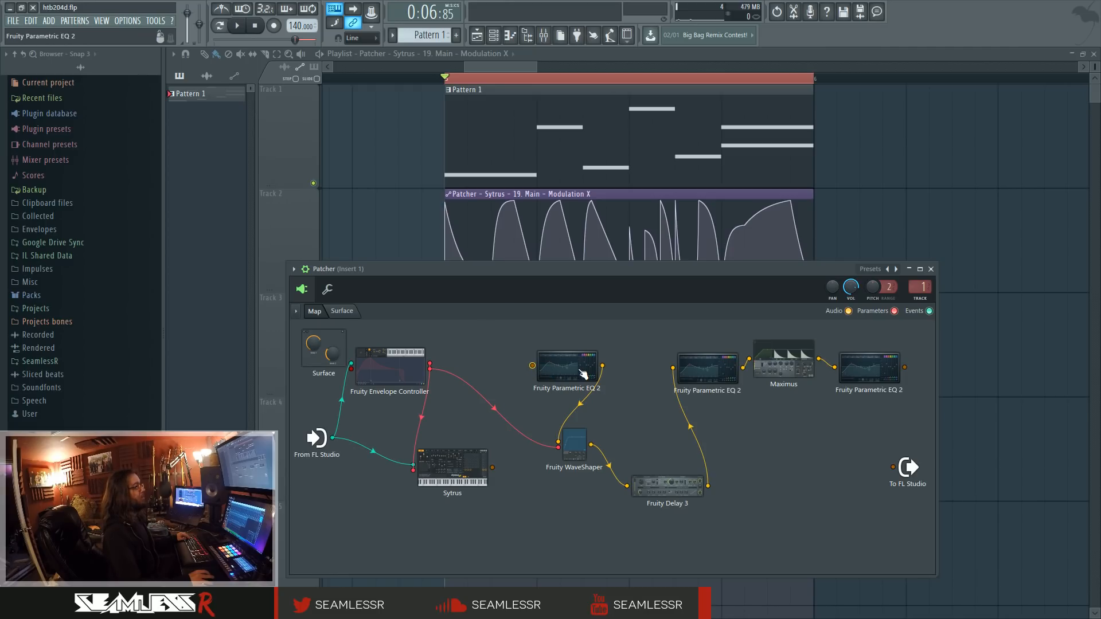
drag(472, 469, 474, 541)
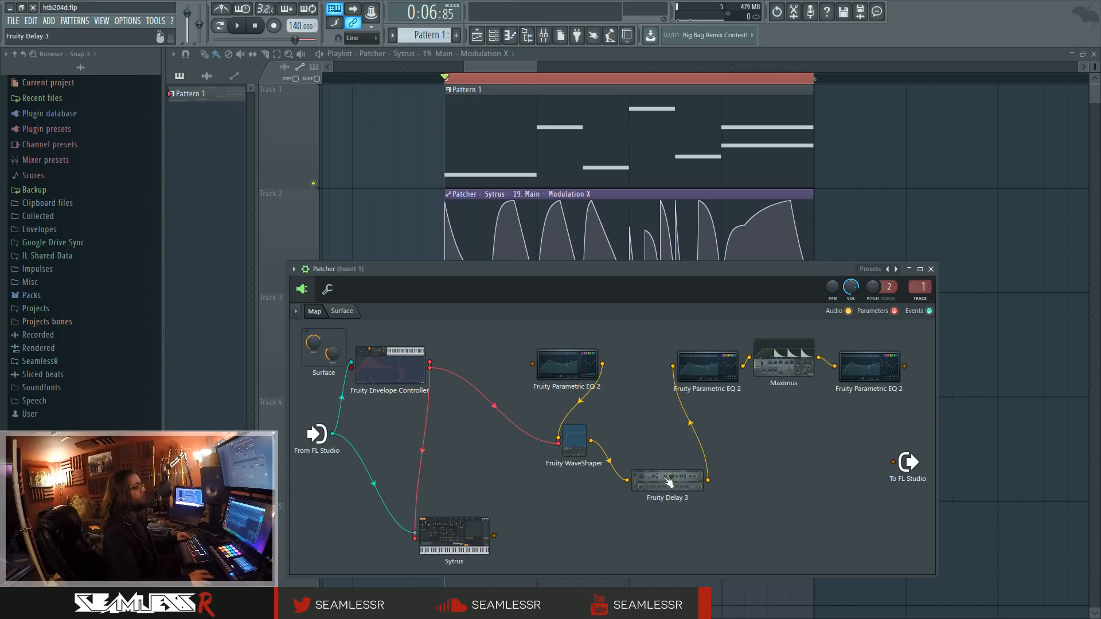
drag(665, 479, 656, 448)
- Link Sytrus directly to the FL Studio output and audition its dry sound while raising the link's level
drag(494, 535, 892, 462)
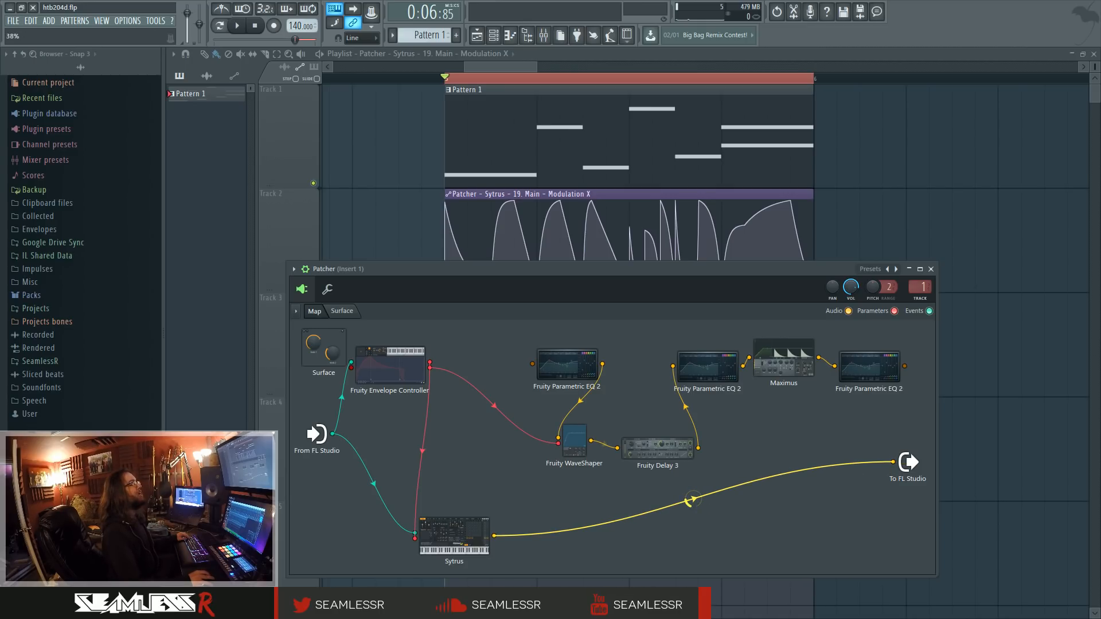
key(space)
drag(694, 500, 693, 464)
key(space)
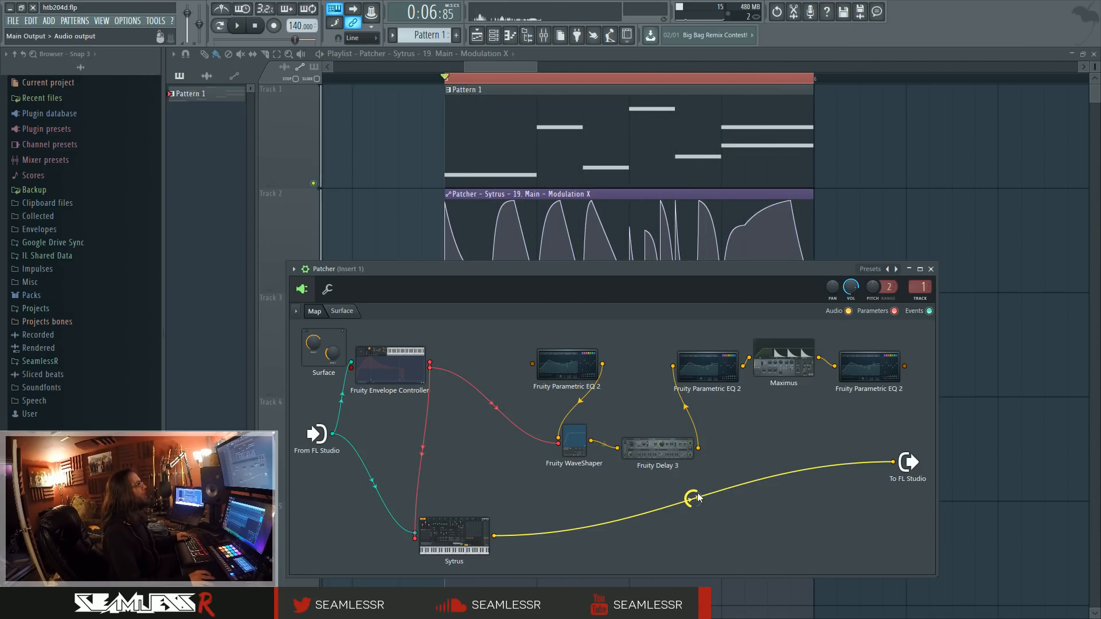
- Open Sytrus and look through its filter, operator and main settings, and close it
click(474, 532)
drag(677, 186, 732, 217)
click(738, 232)
click(699, 232)
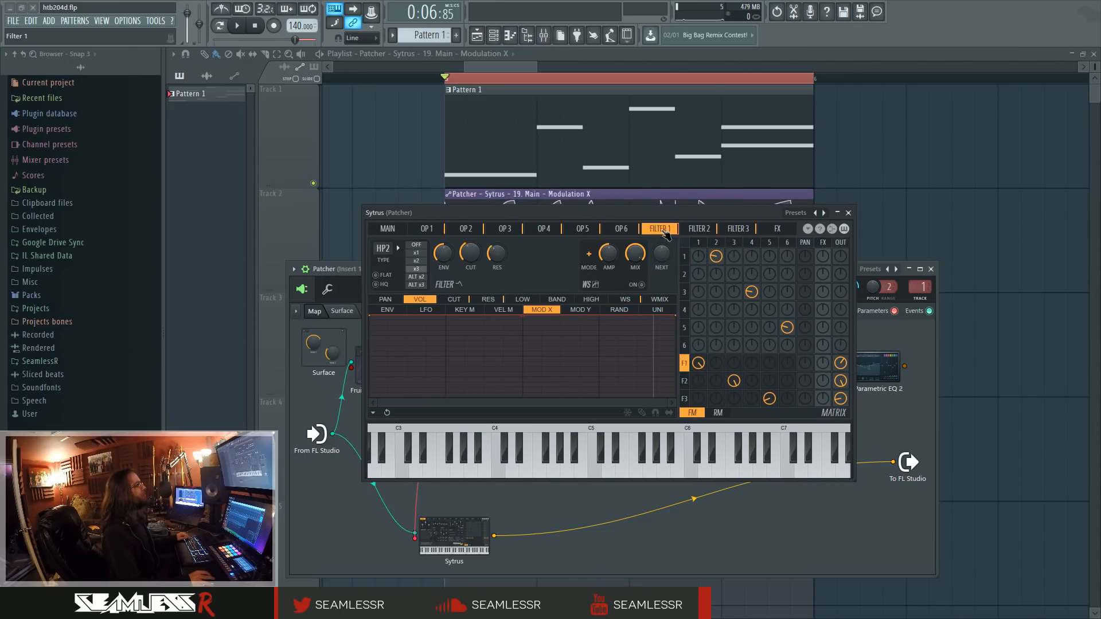
click(505, 232)
click(438, 234)
click(387, 229)
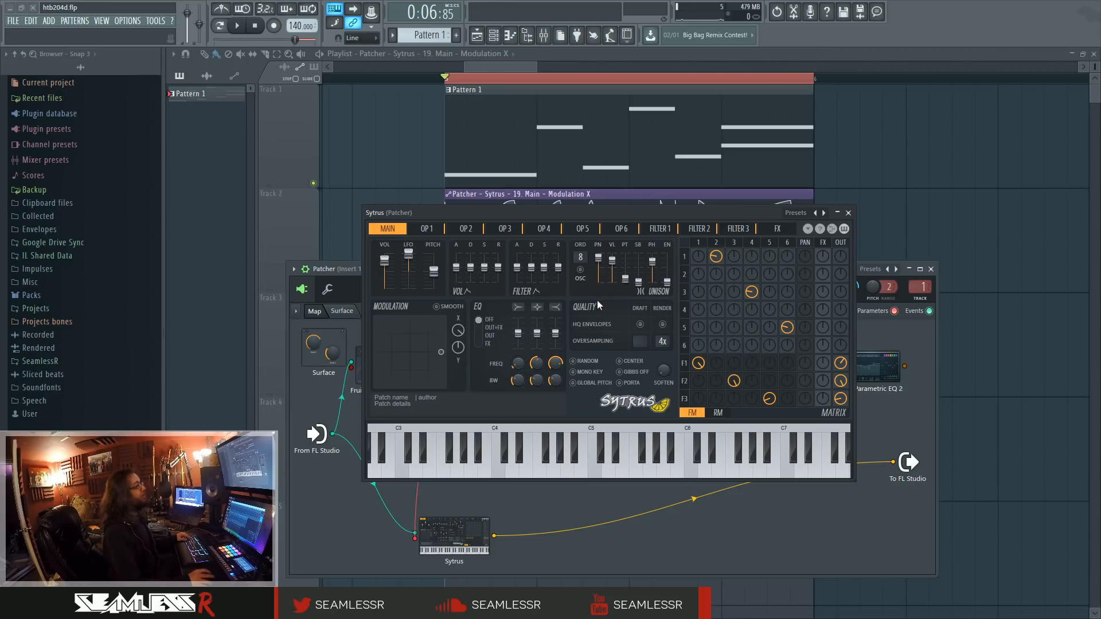
click(848, 213)
- Restore the full chain by linking Sytrus to the first Fruity Parametric EQ 2 and the last Fruity Parametric EQ 2 to the output
drag(893, 462, 915, 434)
drag(905, 366, 890, 460)
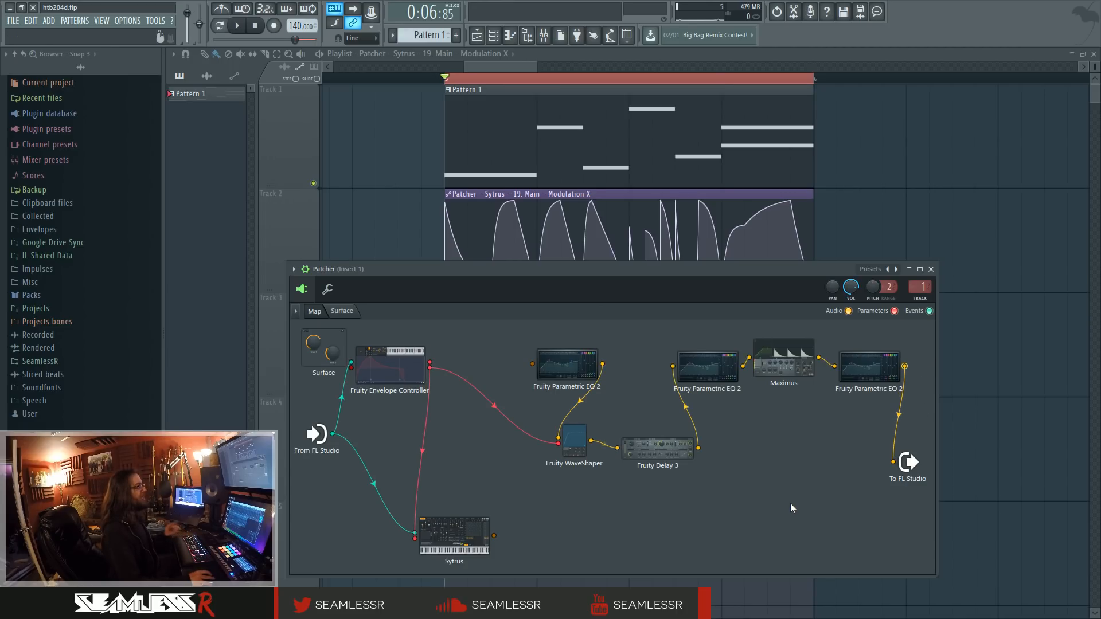
drag(532, 363, 493, 535)
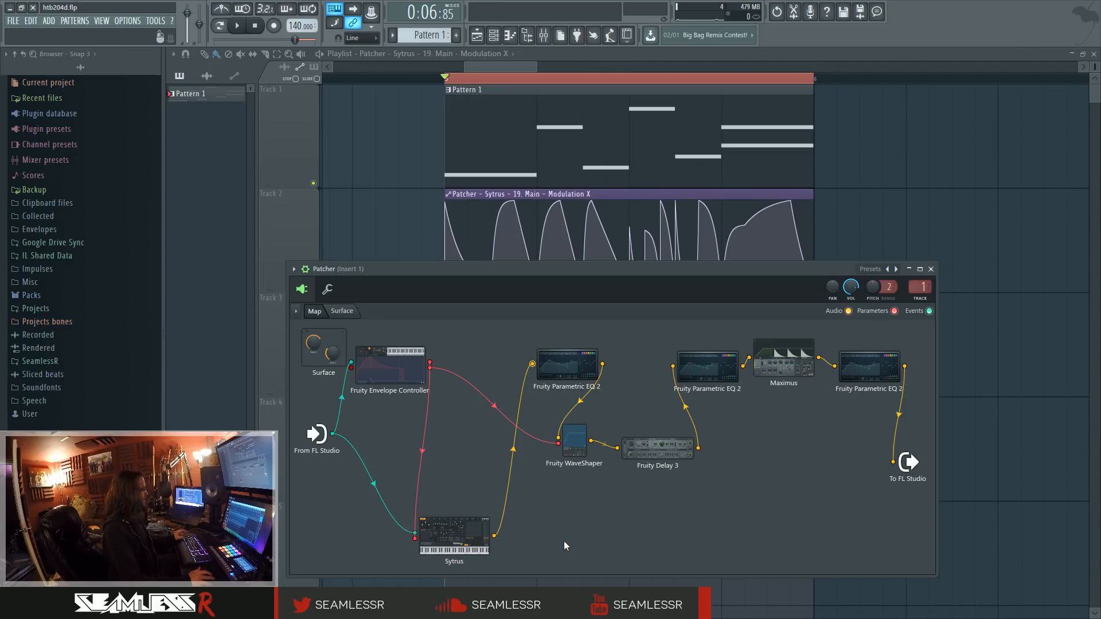
drag(455, 519, 451, 457)
- Audition the full chain with Sytrus open and lower its unison panning slightly
click(451, 459)
key(space)
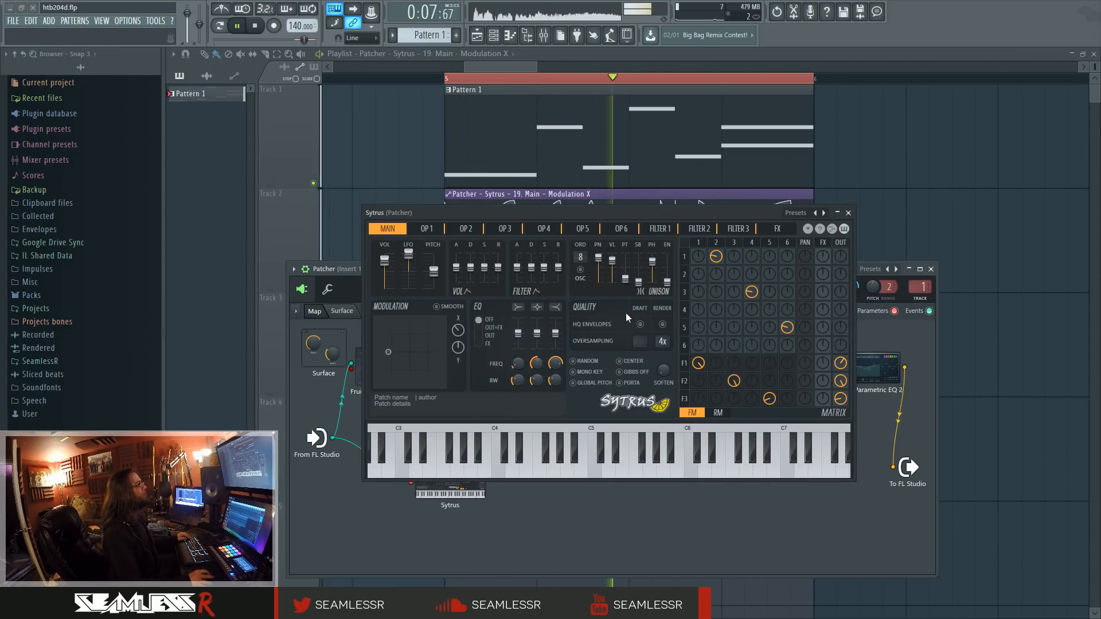
key(space)
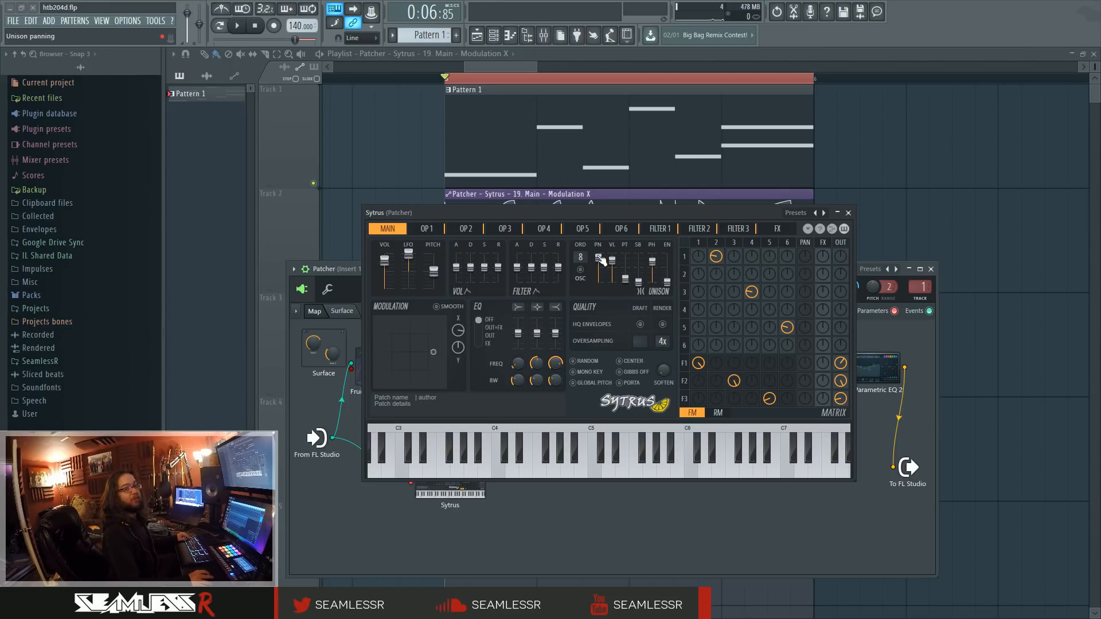
key(space)
mouse_move(599, 258)
mouse_down()
mouse_move(599, 280)
mouse_move(603, 272)
mouse_up()
key(space)
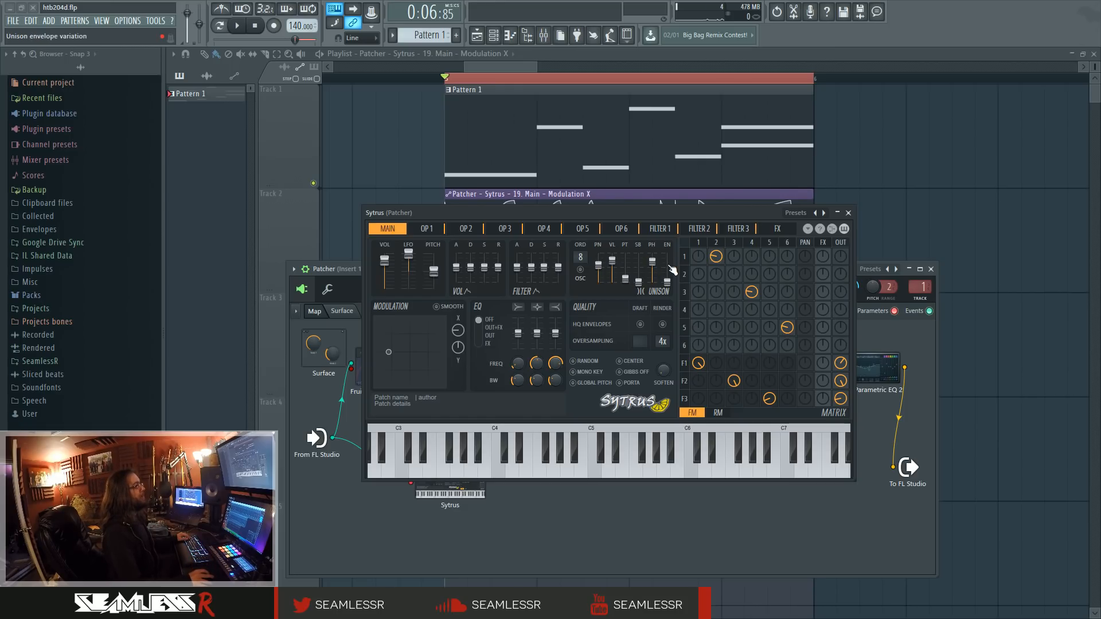
- Copy the 12% unison pitch value in Sytrus and audition the pattern with the unison pitch raised much higher
right_click(625, 280)
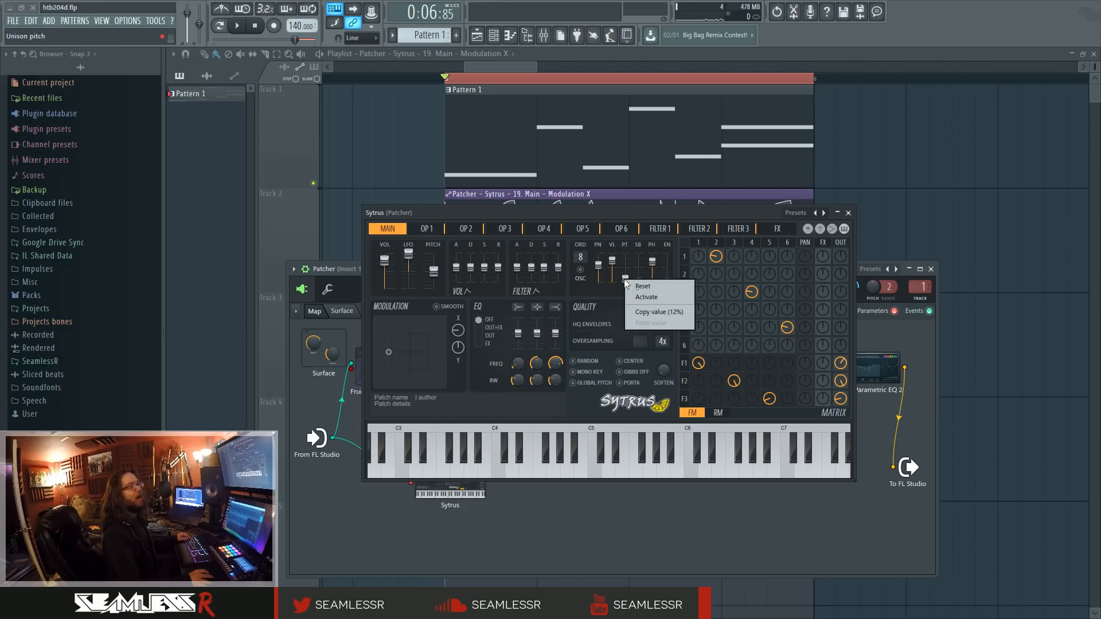
click(653, 299)
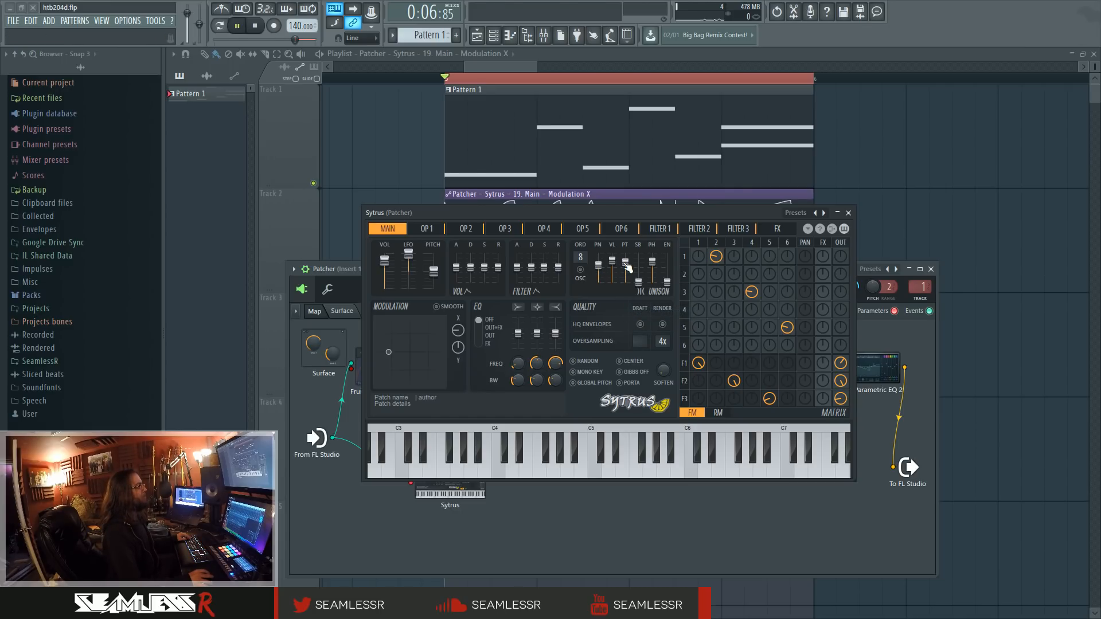
key(space)
key(space)
- Play a single high note and low notes on the Sytrus keyboard to compare the unison detuning
click(587, 466)
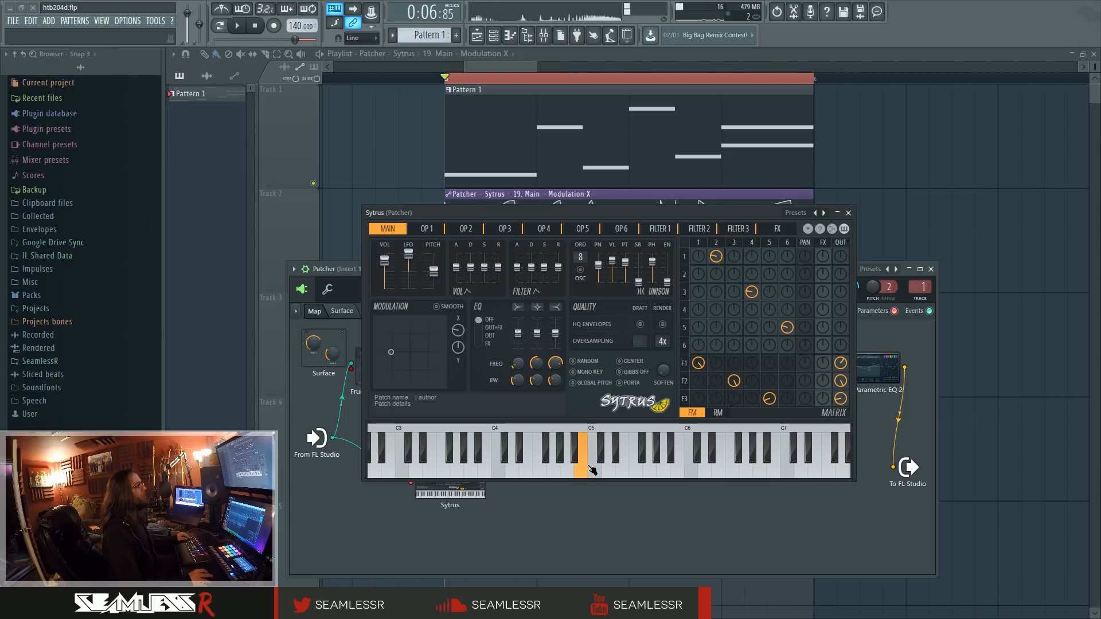
click(381, 469)
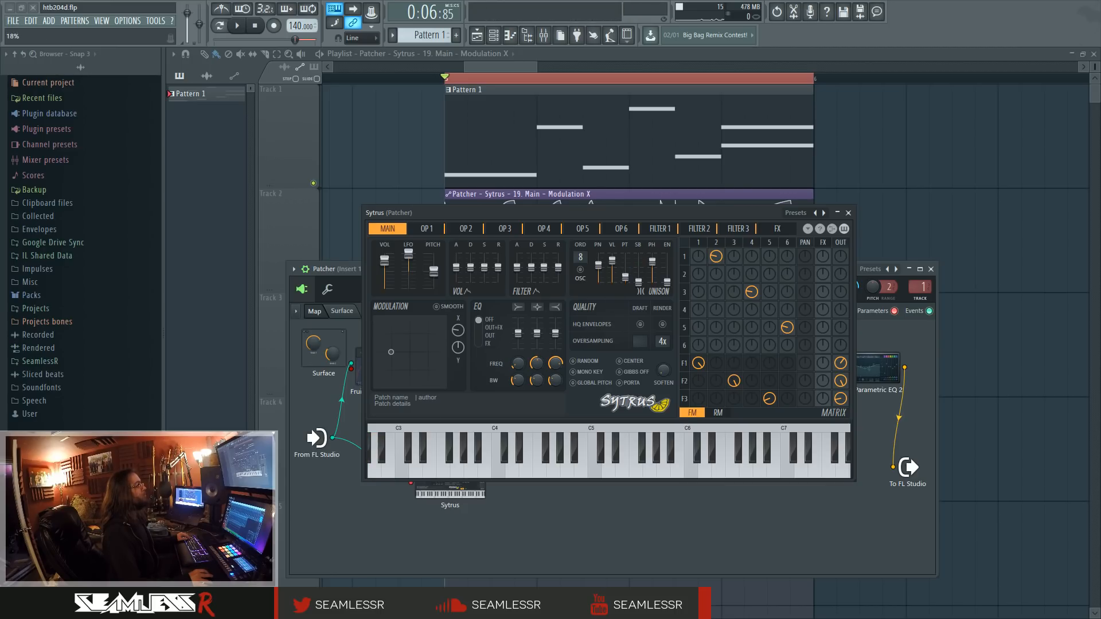
click(380, 473)
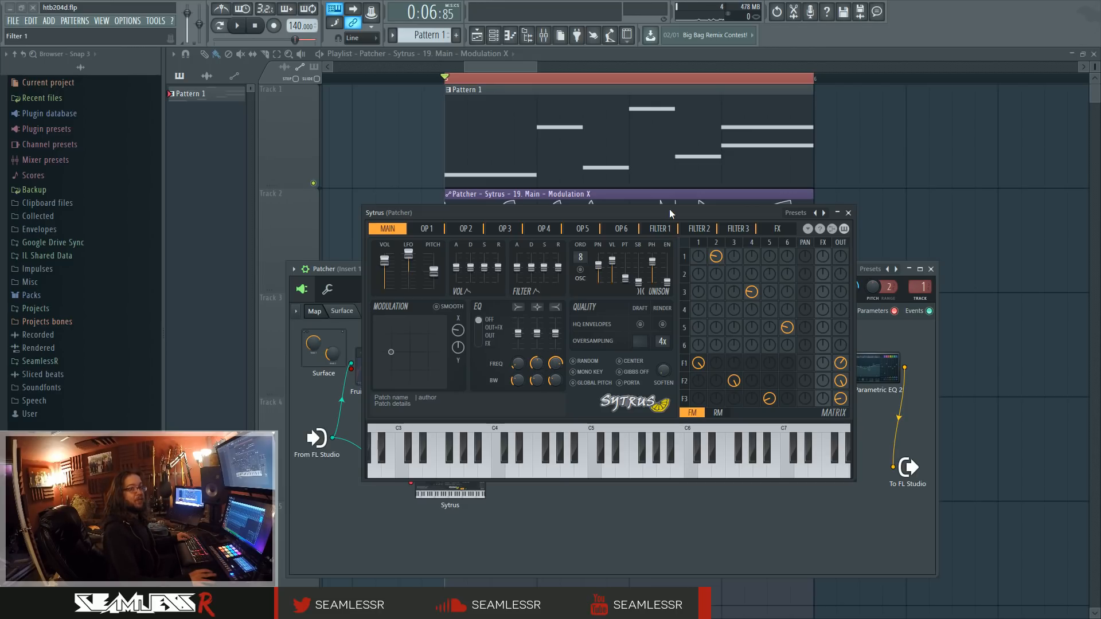
- Audition the pattern with different Sytrus unison orders, including 4, and return the order to 8
drag(580, 256, 580, 266)
key(space)
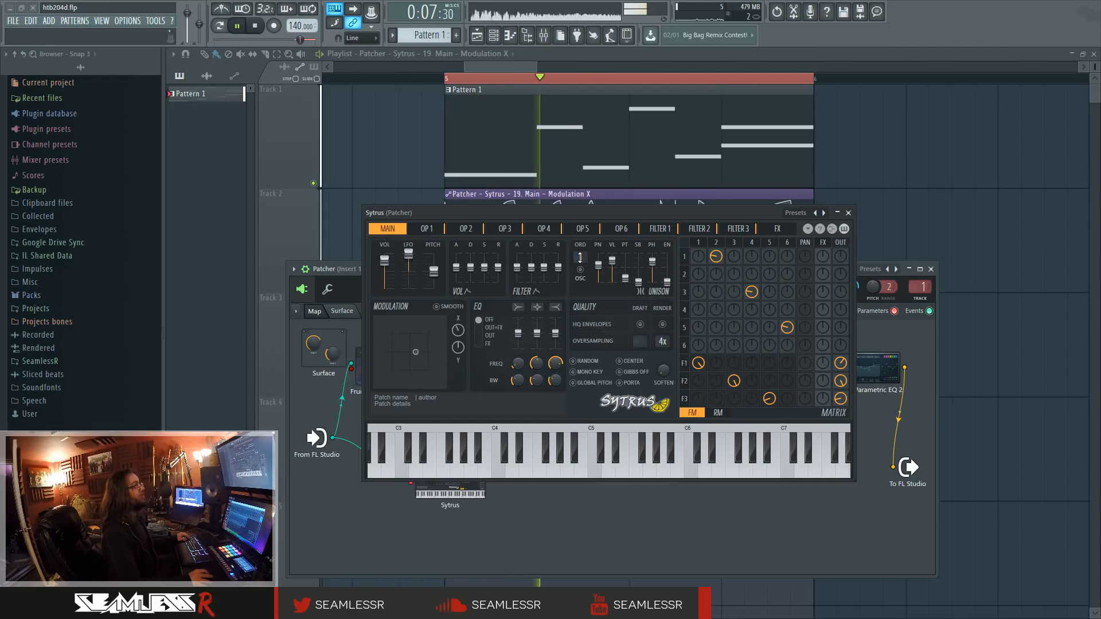
key(space)
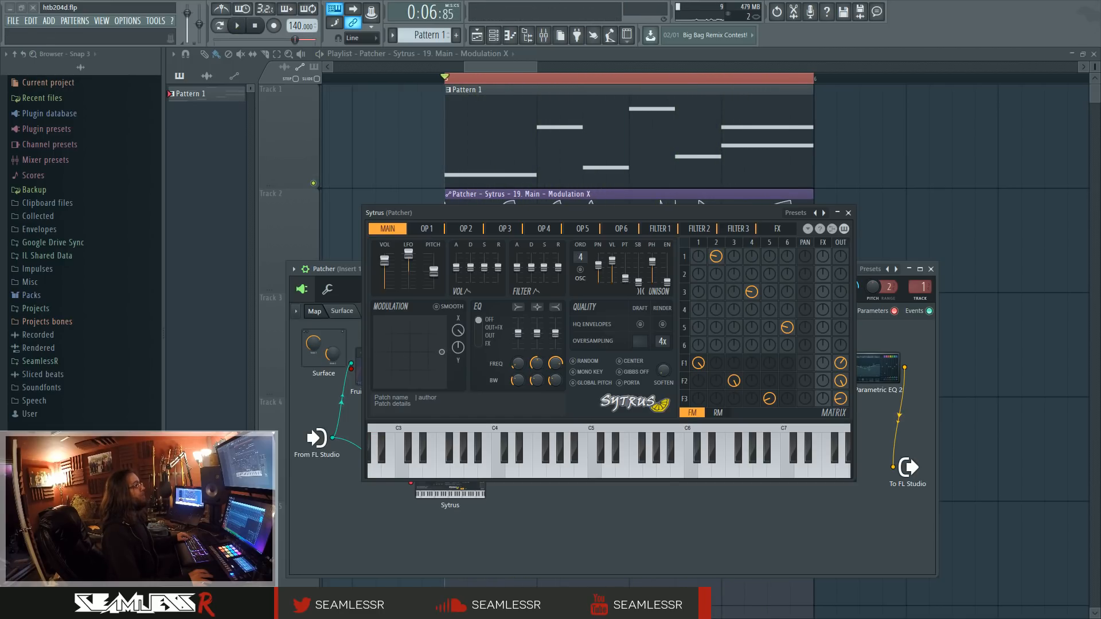
key(space)
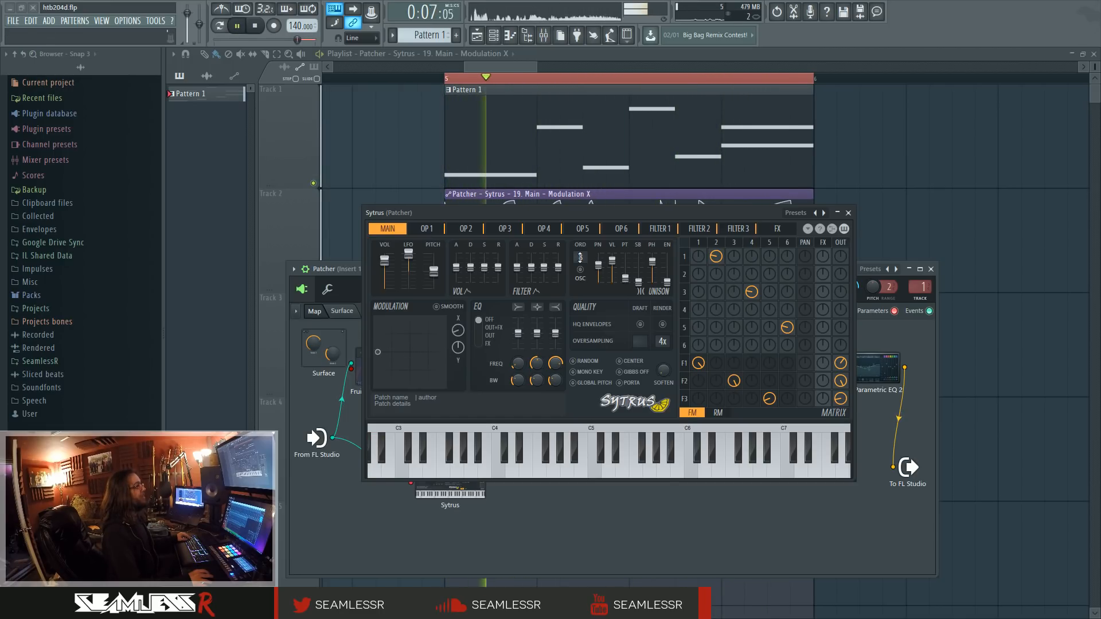
key(space)
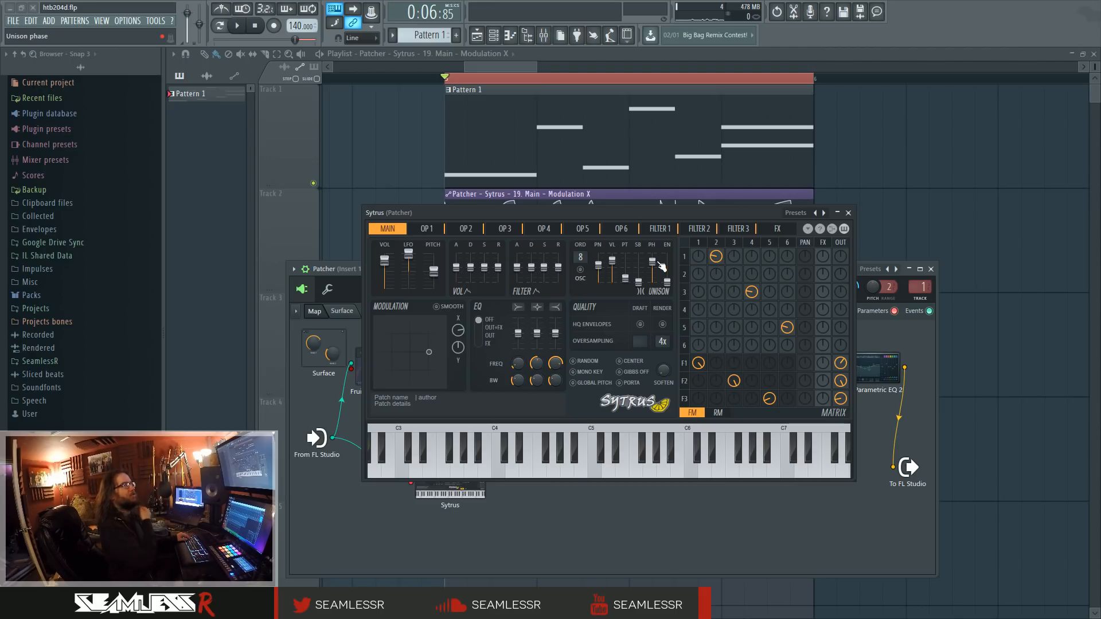
drag(580, 258, 580, 229)
key(space)
key(space)
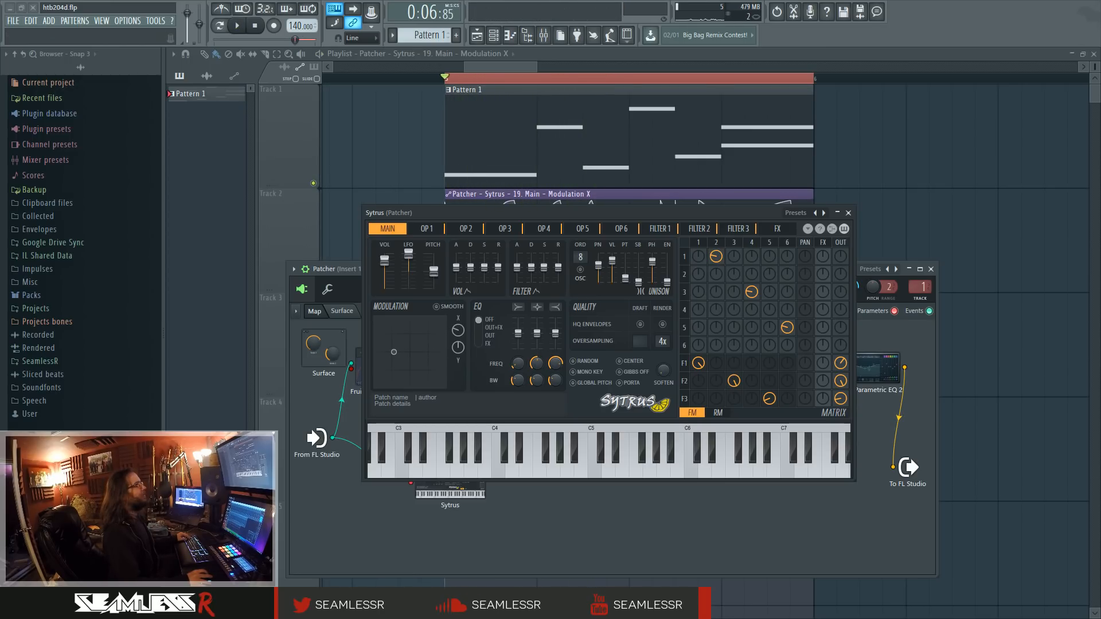
key(space)
key(space)
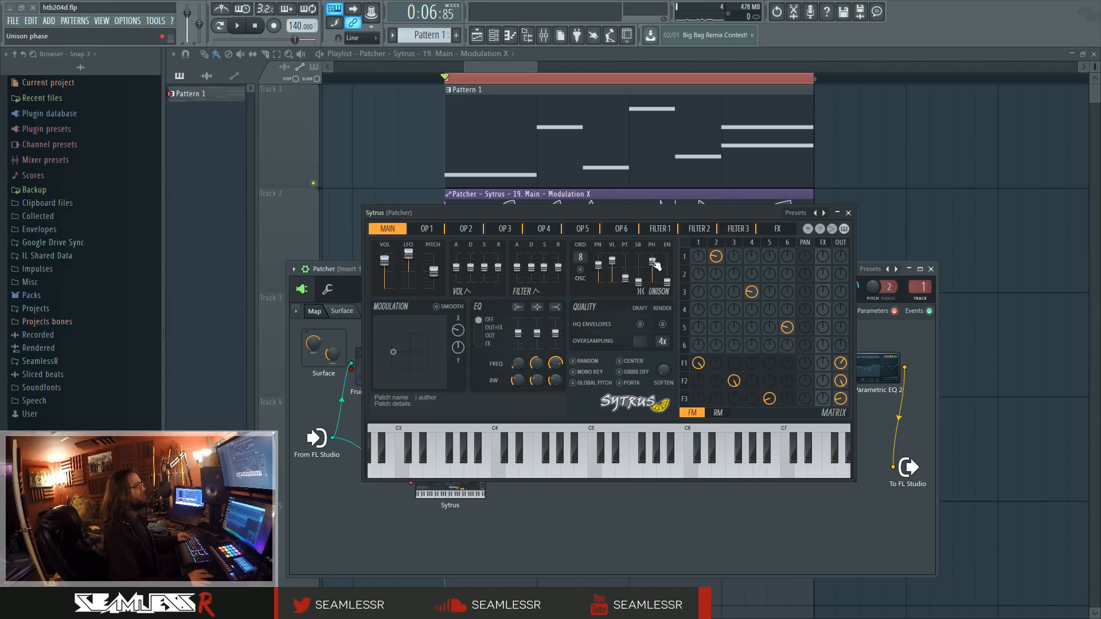
- Copy Sytrus's 70% unison phase value and audition the pattern with the unison phase lowered to about 12%
right_click(654, 262)
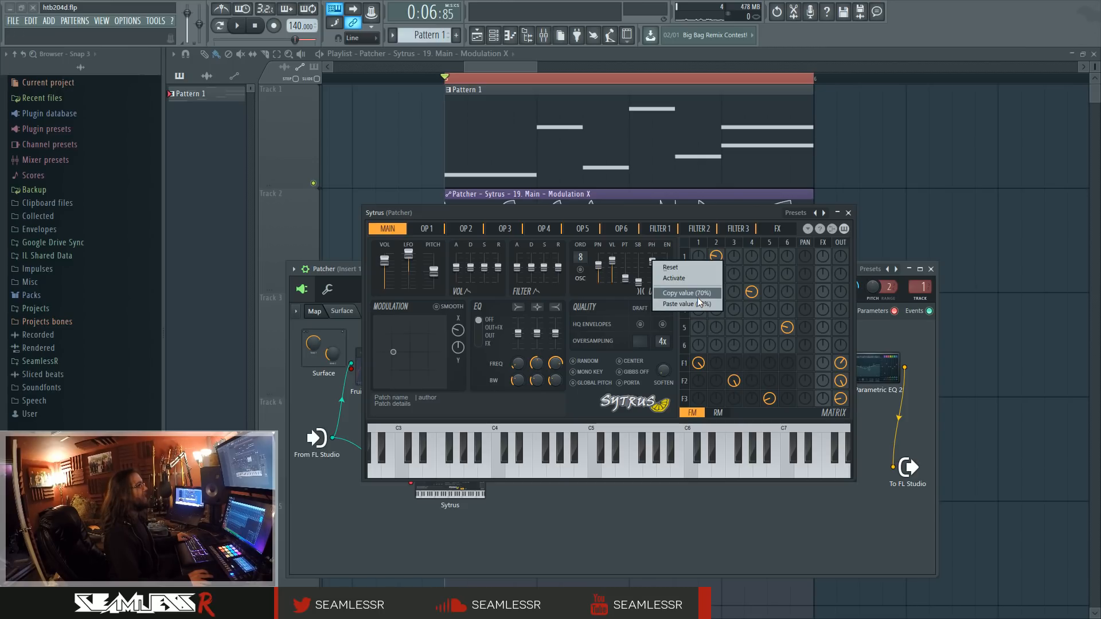
click(707, 295)
key(space)
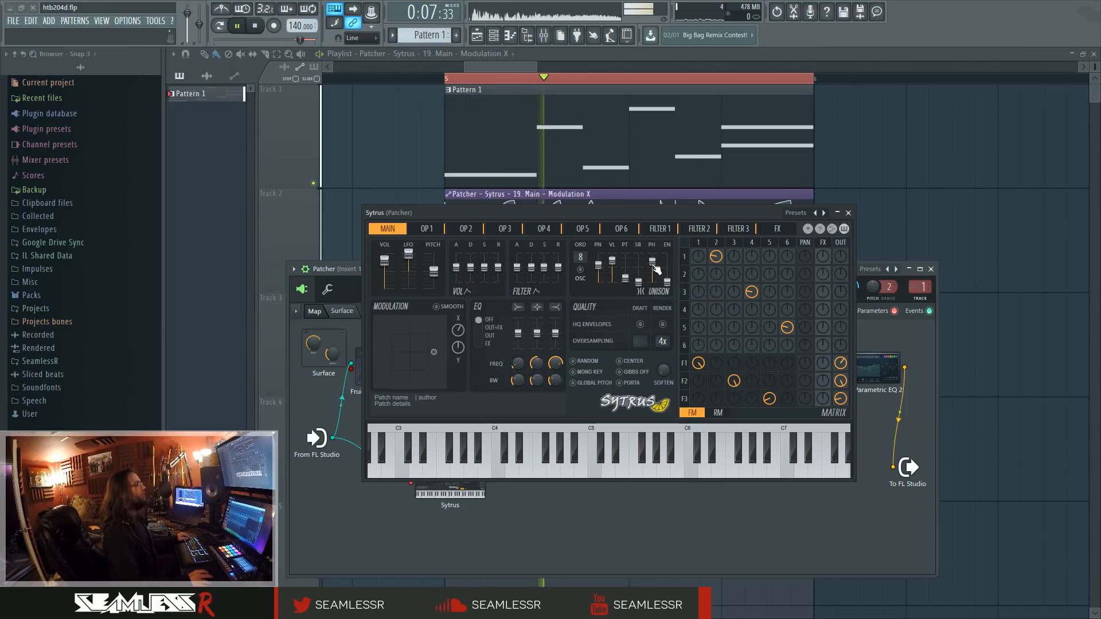
drag(652, 260, 657, 278)
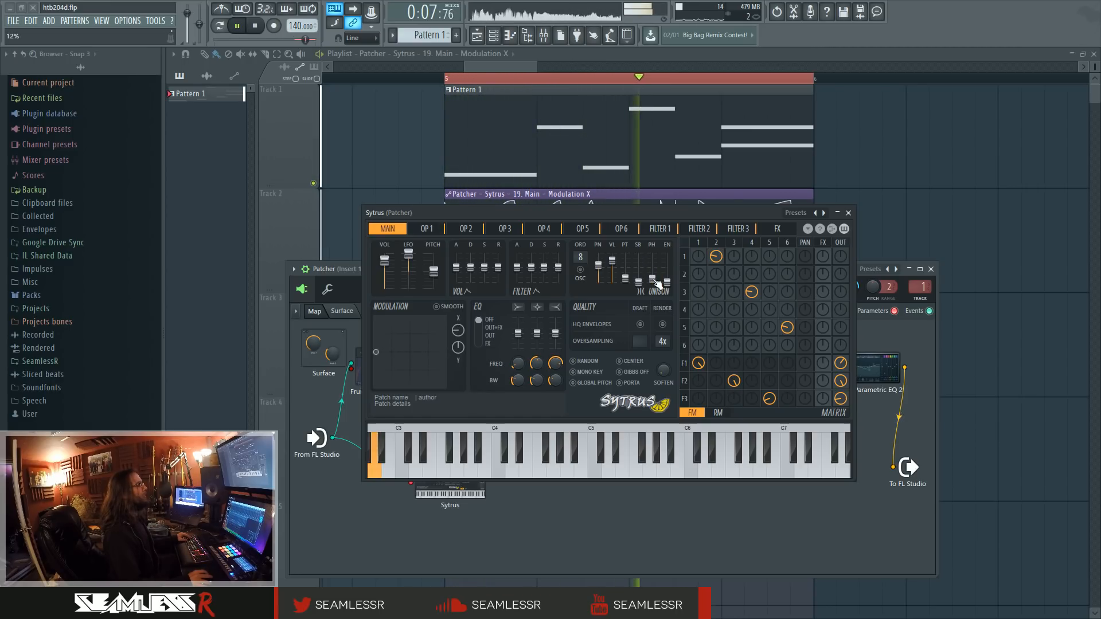
drag(654, 278, 626, 282)
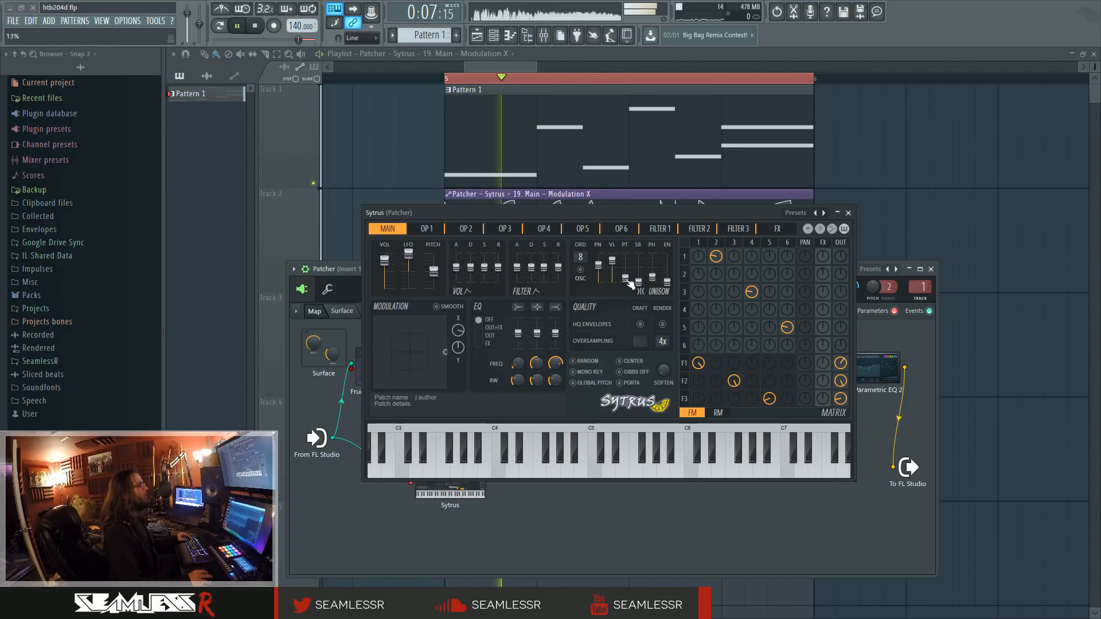
- Audition the pattern with the unison phase at 100% and paste the copied phase value back
drag(652, 276, 652, 257)
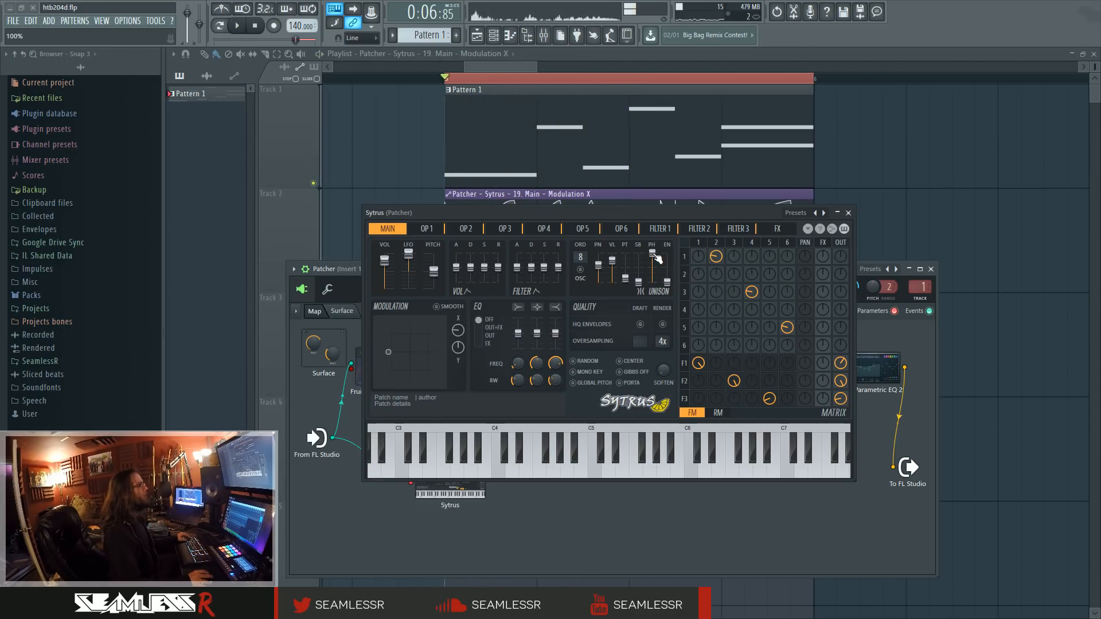
drag(654, 258, 653, 263)
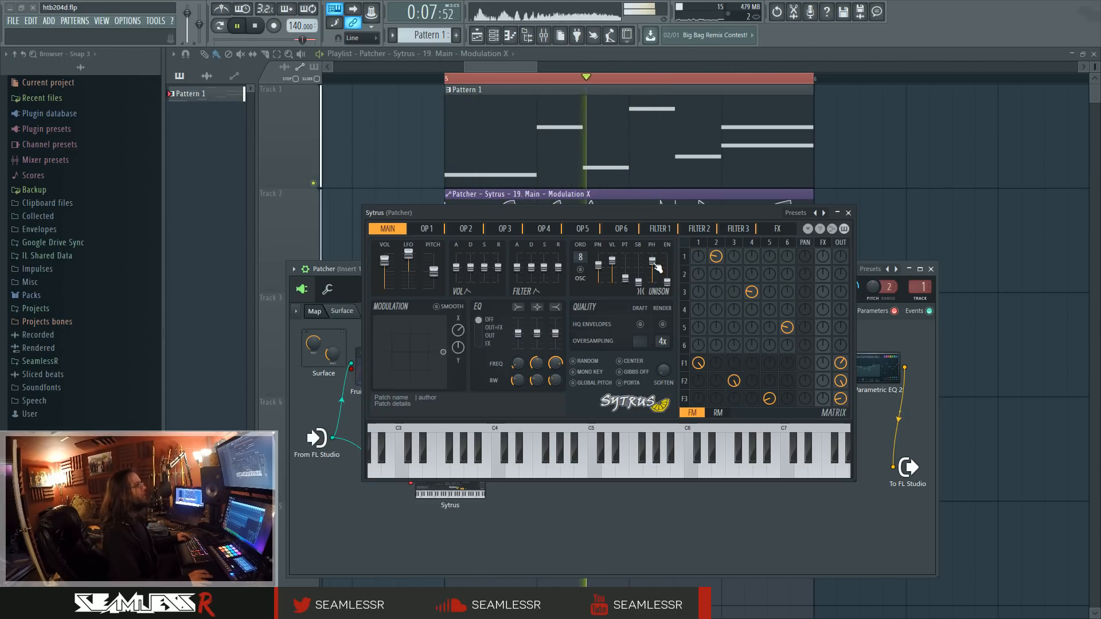
key(space)
right_click(654, 264)
click(708, 303)
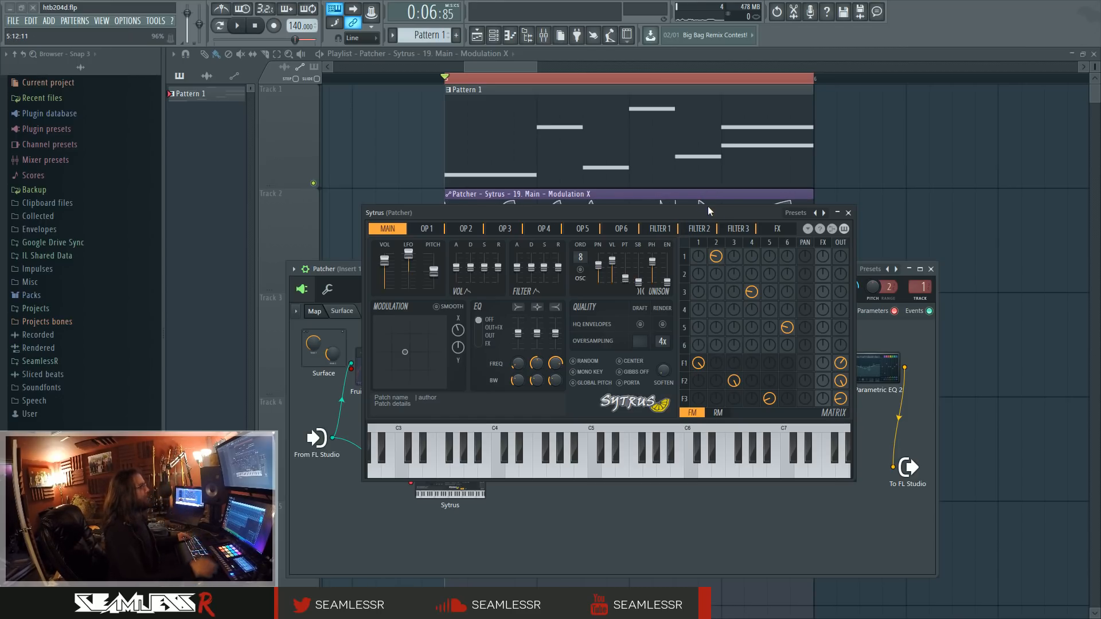
- Set the unison order to 1 and mute the outputs of filters 2 and 3 to isolate operators 1 and 2
drag(580, 257, 581, 310)
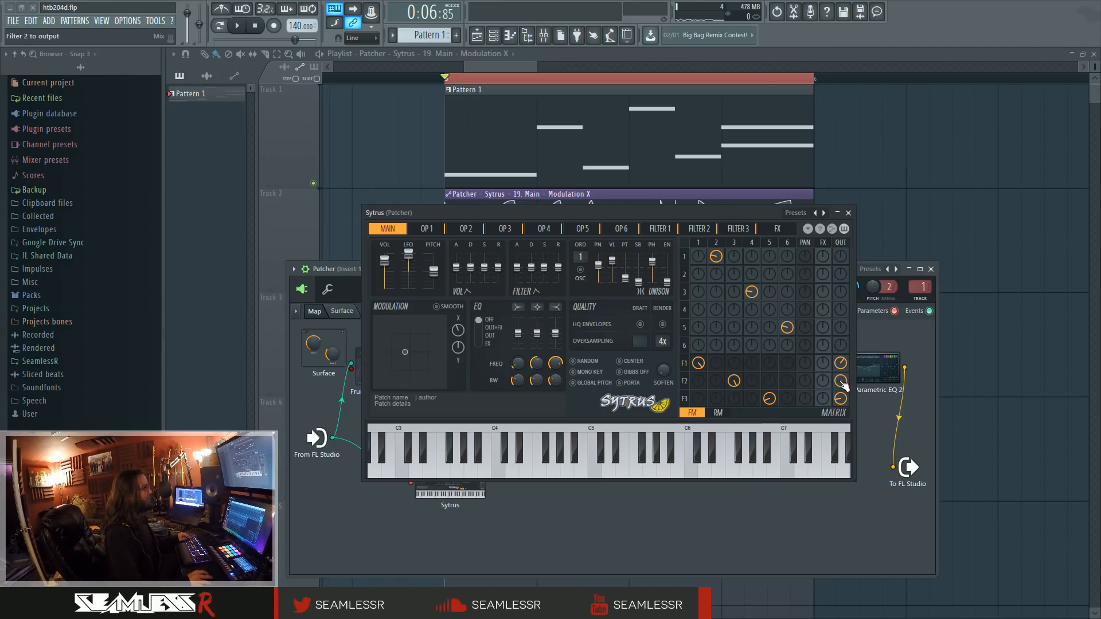
click(704, 243)
click(716, 243)
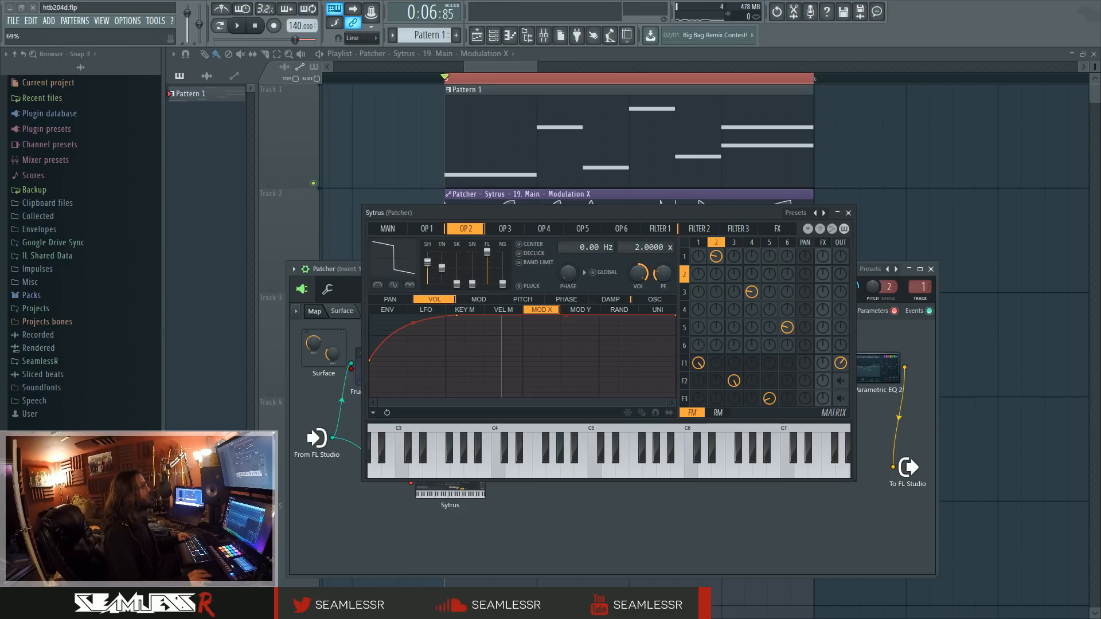
click(701, 245)
click(719, 245)
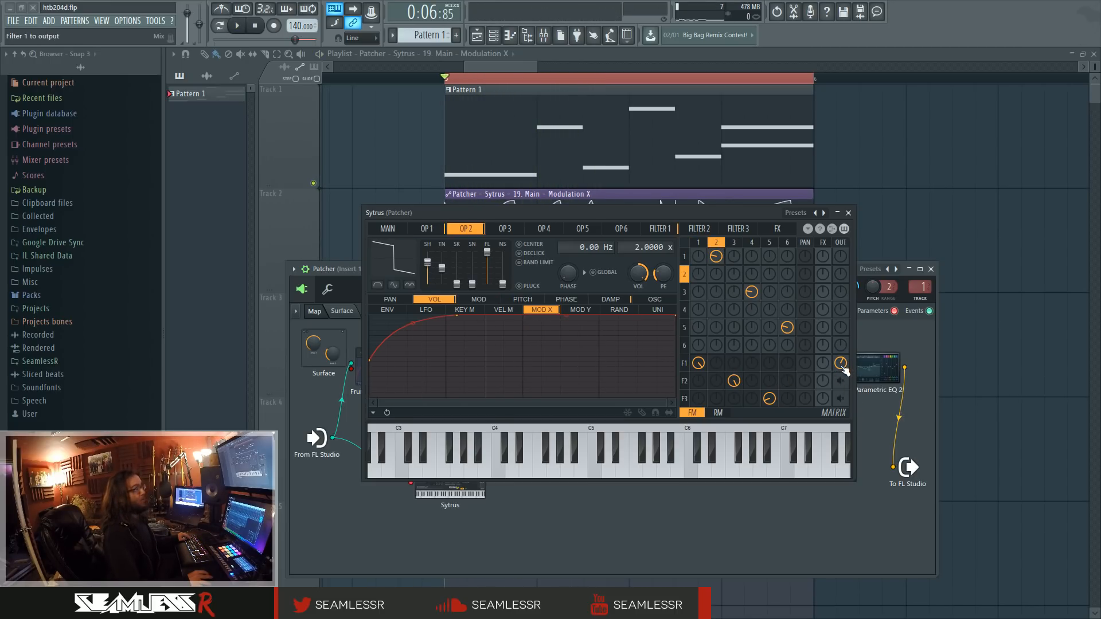
click(701, 243)
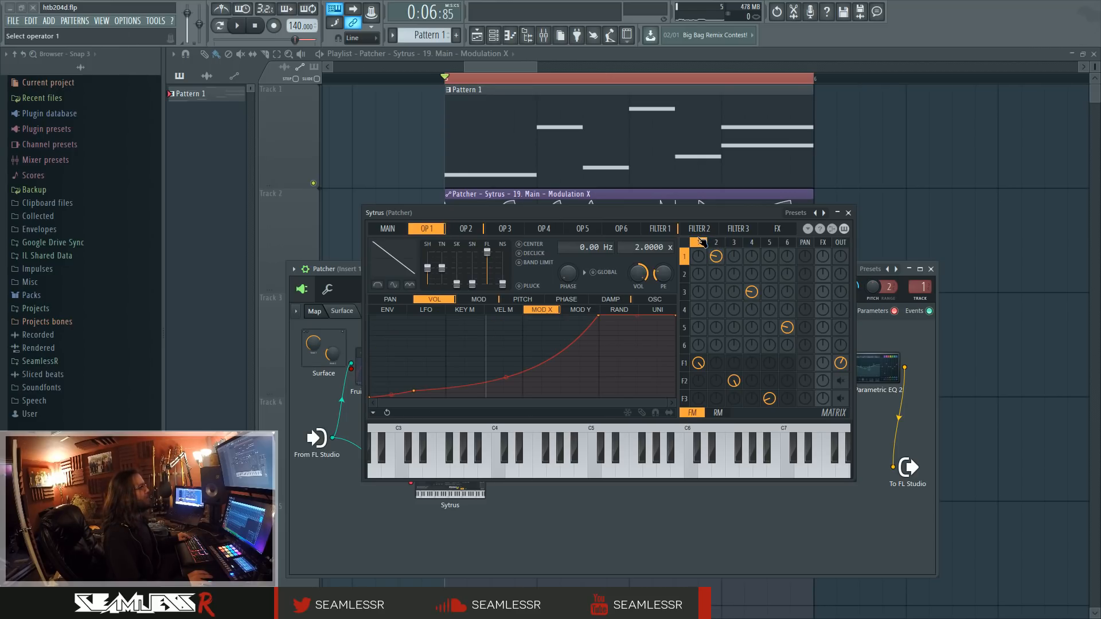
click(397, 229)
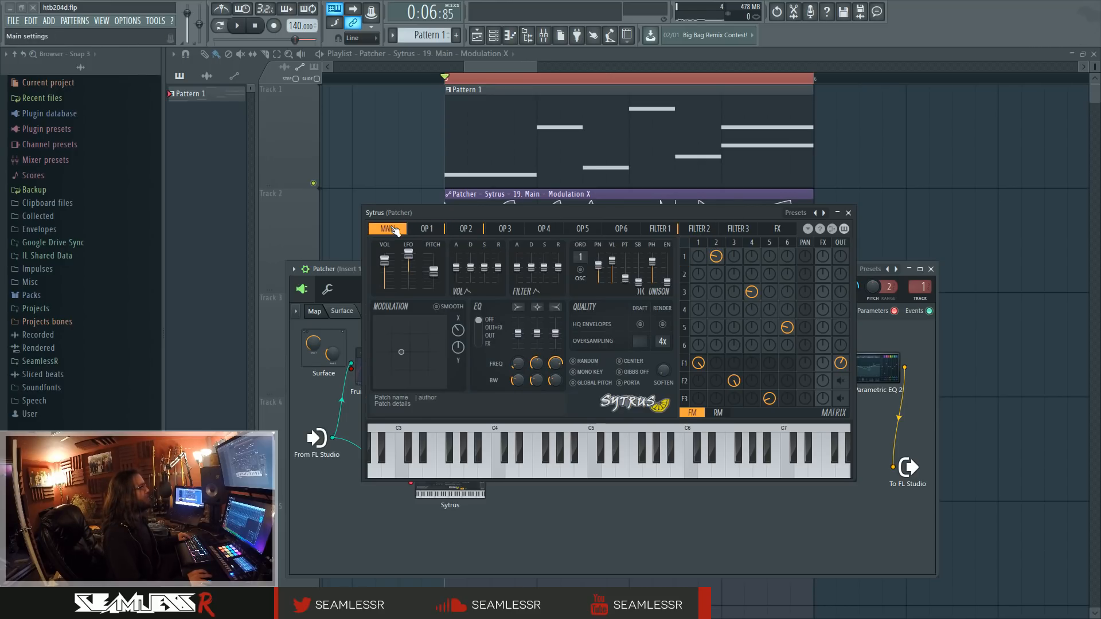
- Shift the Sytrus window aside to show the Envelope Controller's link to Modulation X, and bring it back with the main settings open
click(698, 241)
drag(777, 213, 1069, 234)
double_click(370, 361)
drag(407, 352, 407, 362)
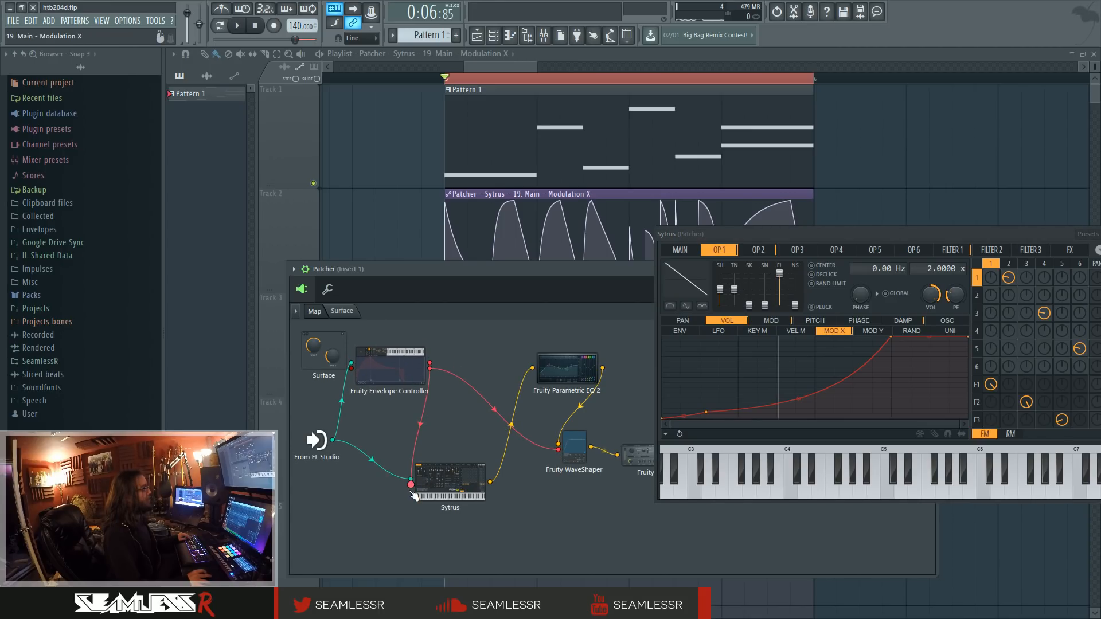
click(679, 249)
drag(728, 235, 506, 235)
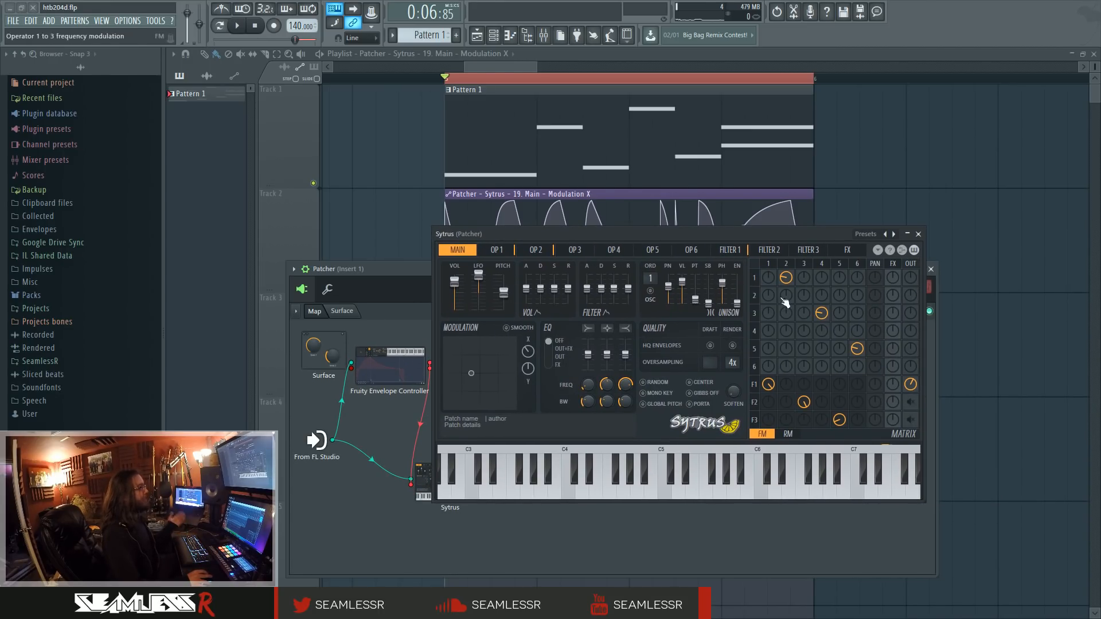
- View the settings of operator 1 and filter 1 and audition the pattern through filter 1 alone
click(768, 264)
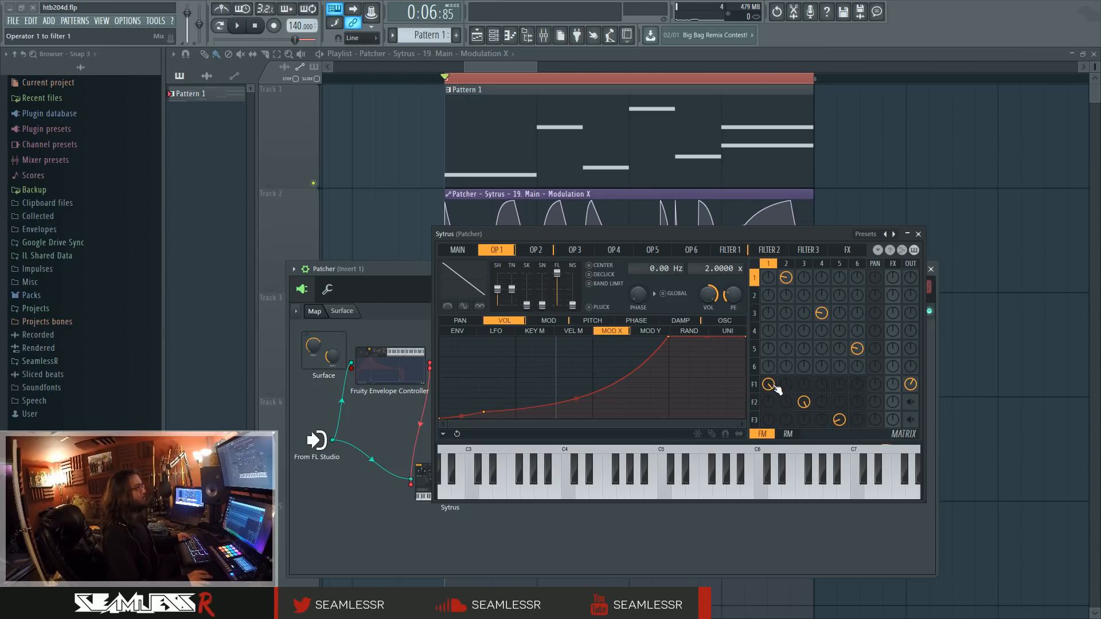
click(757, 384)
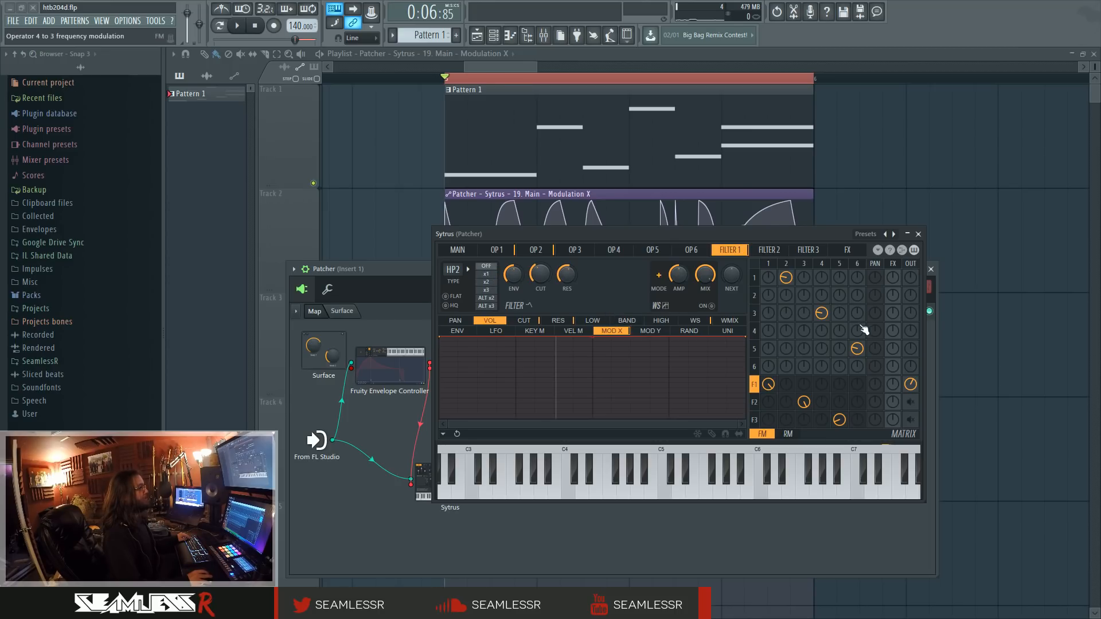
key(space)
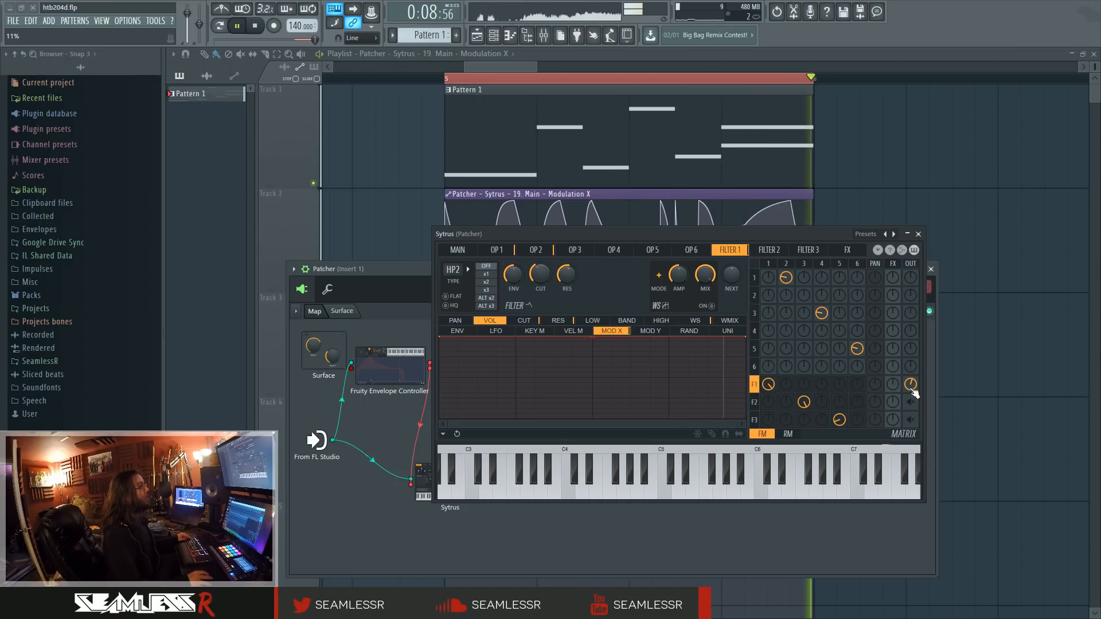
key(space)
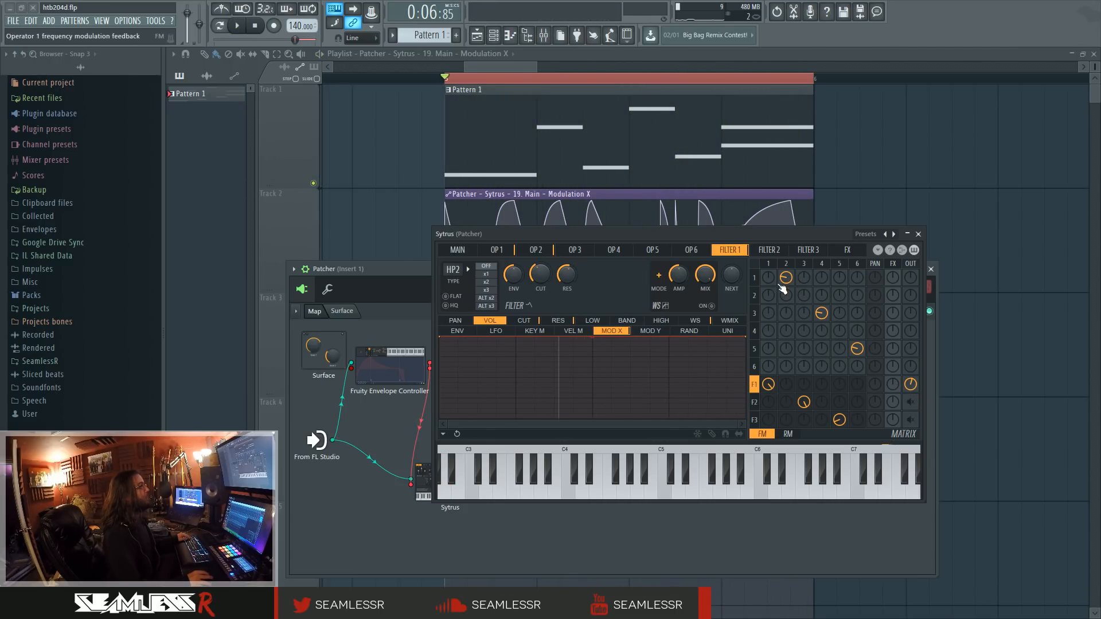
- Compare the Mod X volume curves of operators 1 and 2
click(769, 278)
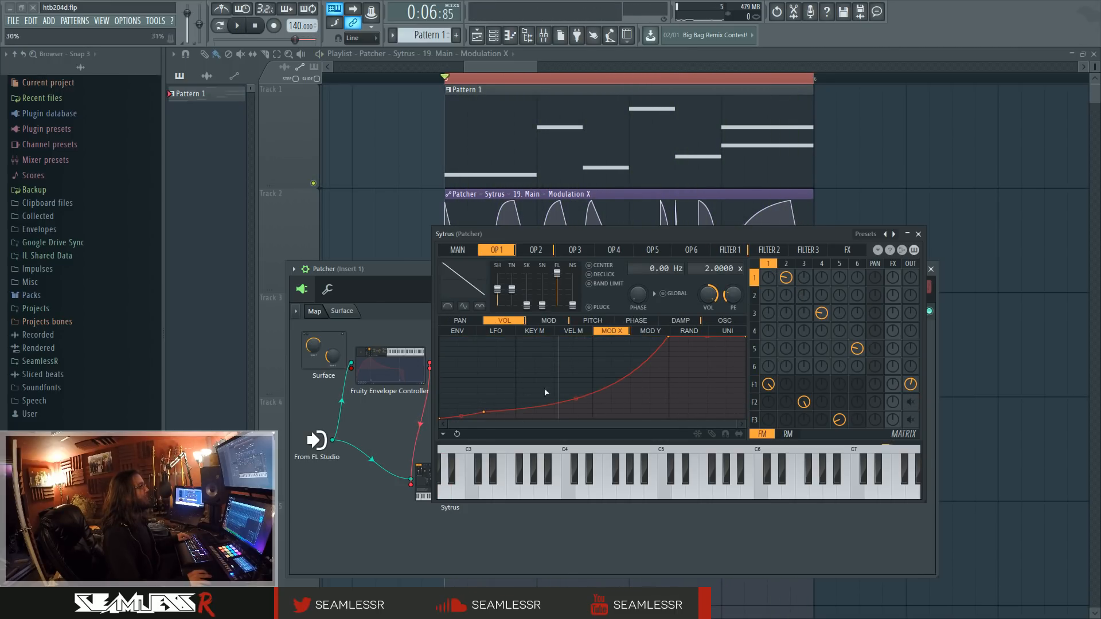
click(786, 295)
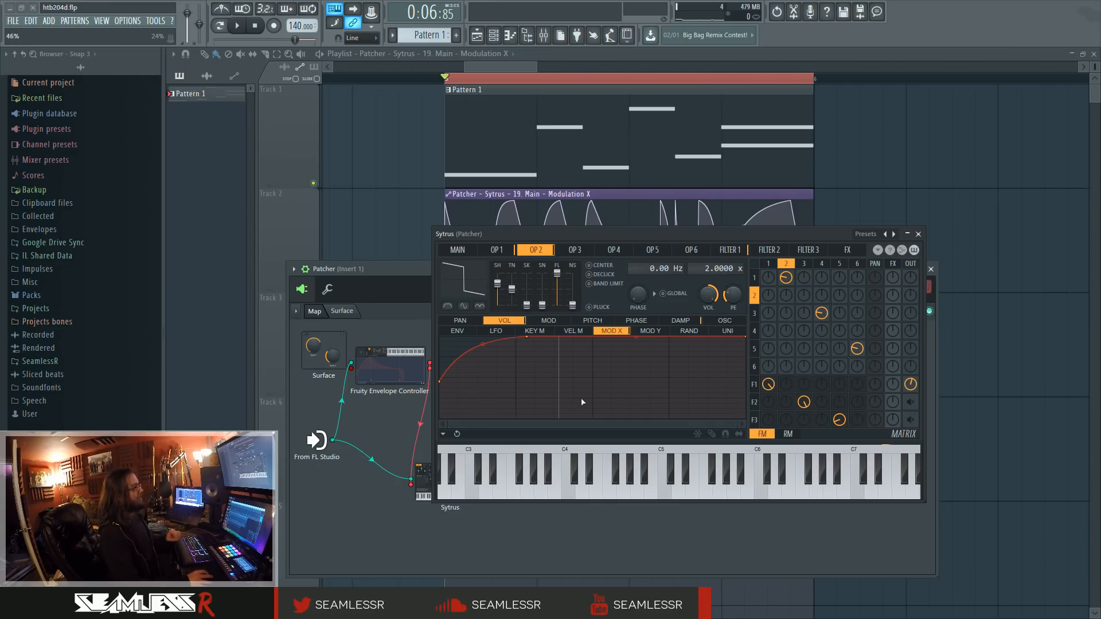
click(512, 252)
click(532, 251)
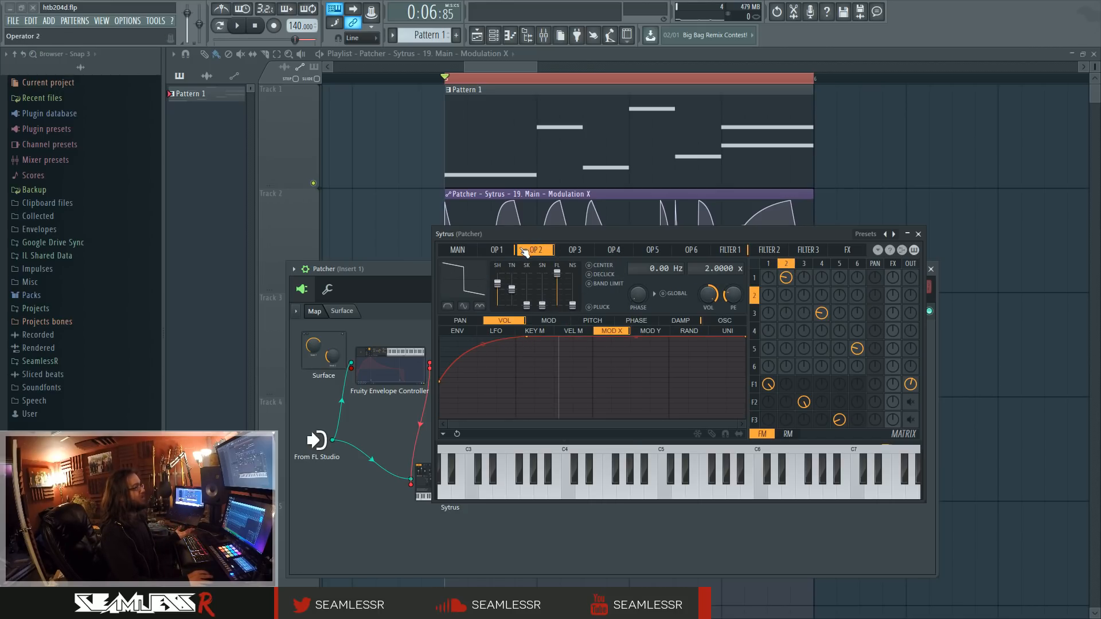
click(497, 250)
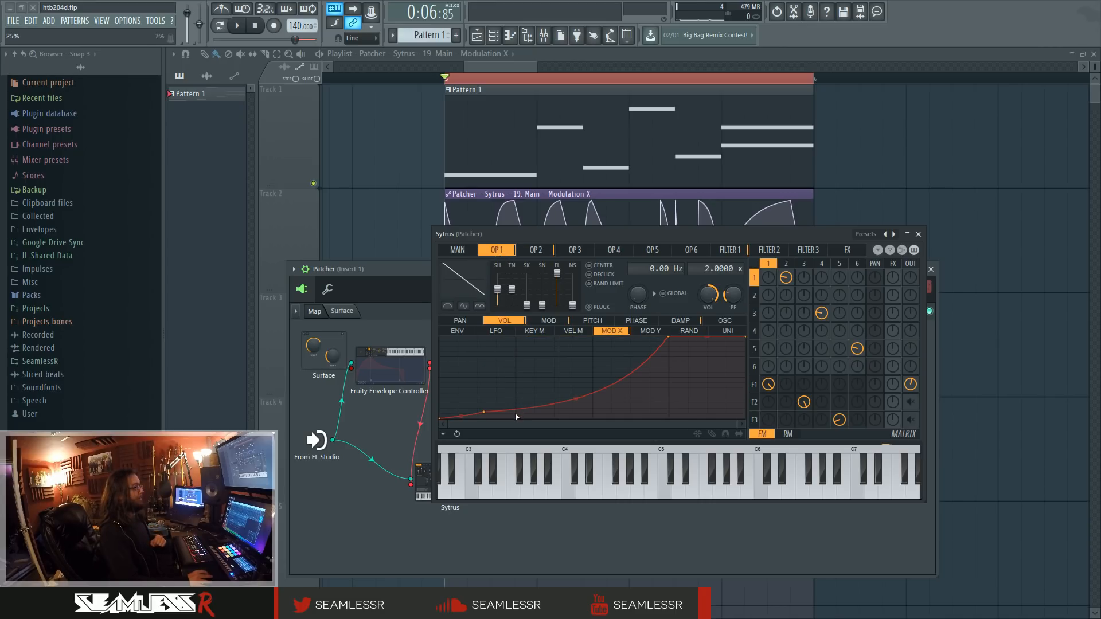
click(784, 266)
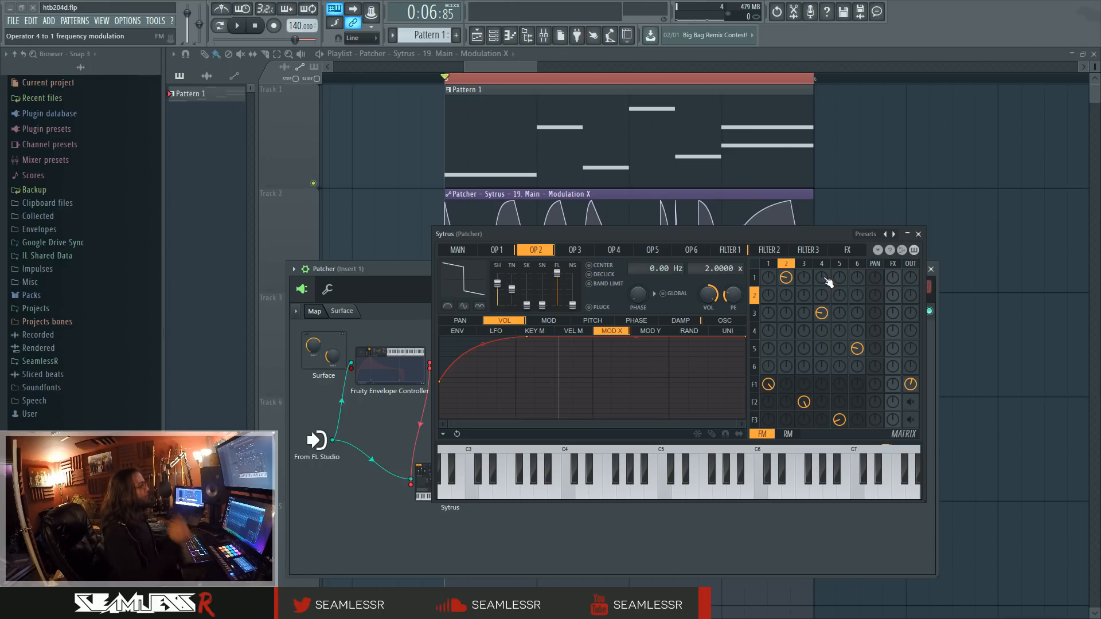
- Inspect the matrix's ring modulation levels and operator 6's settings, and return the matrix to frequency modulation
click(796, 435)
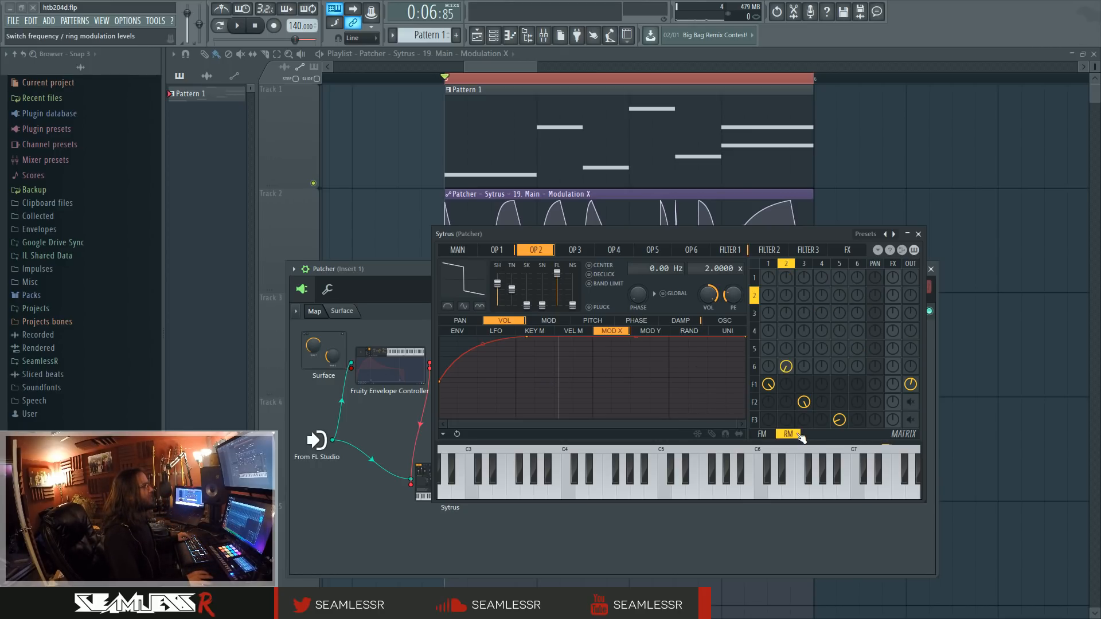
click(755, 370)
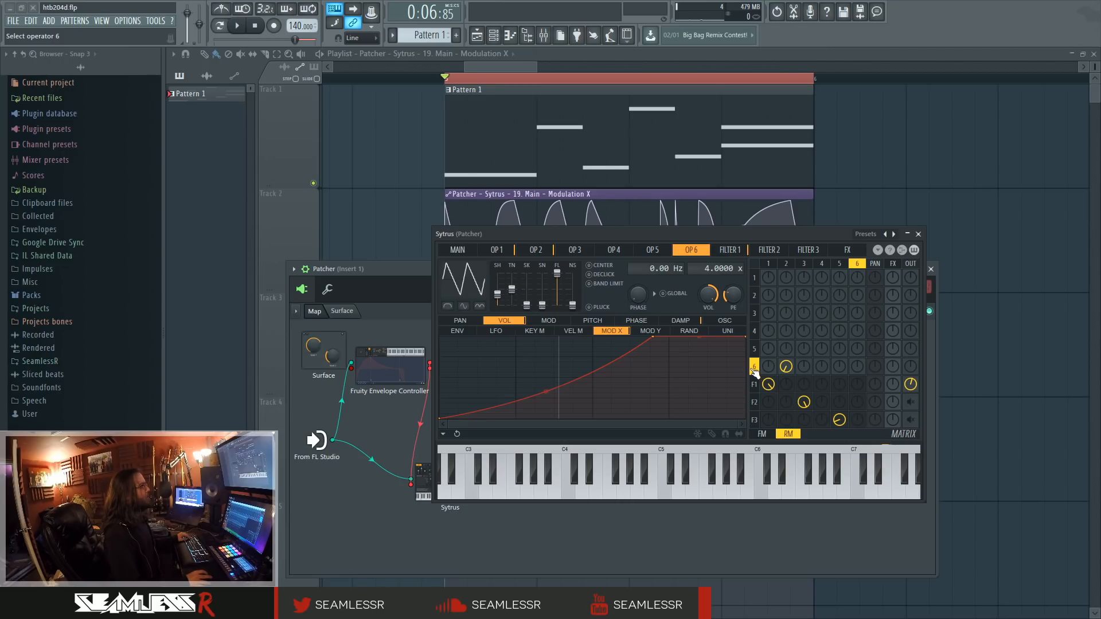
click(762, 434)
- Audition the pattern with filter 1 in single (x1) mode and set the filter to triple (x3) mode
click(794, 263)
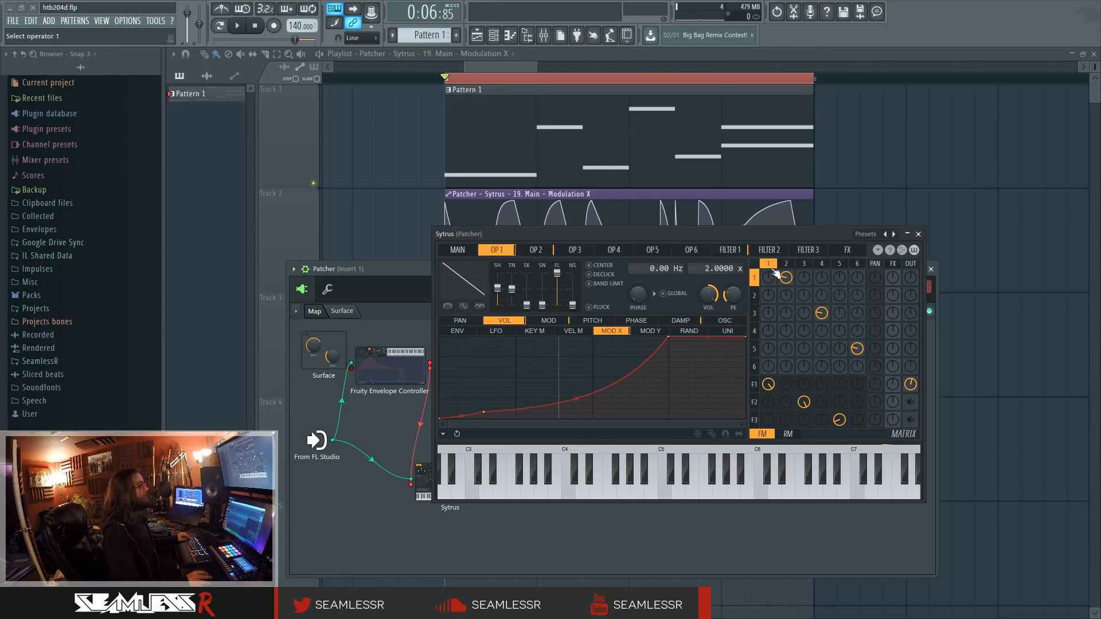
click(730, 250)
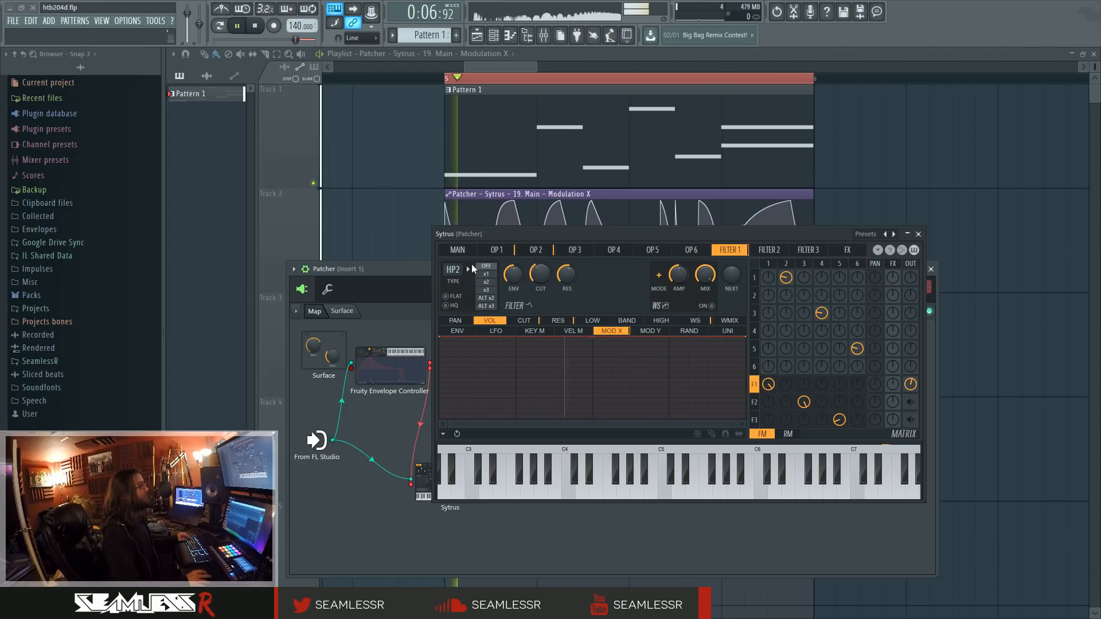
click(494, 275)
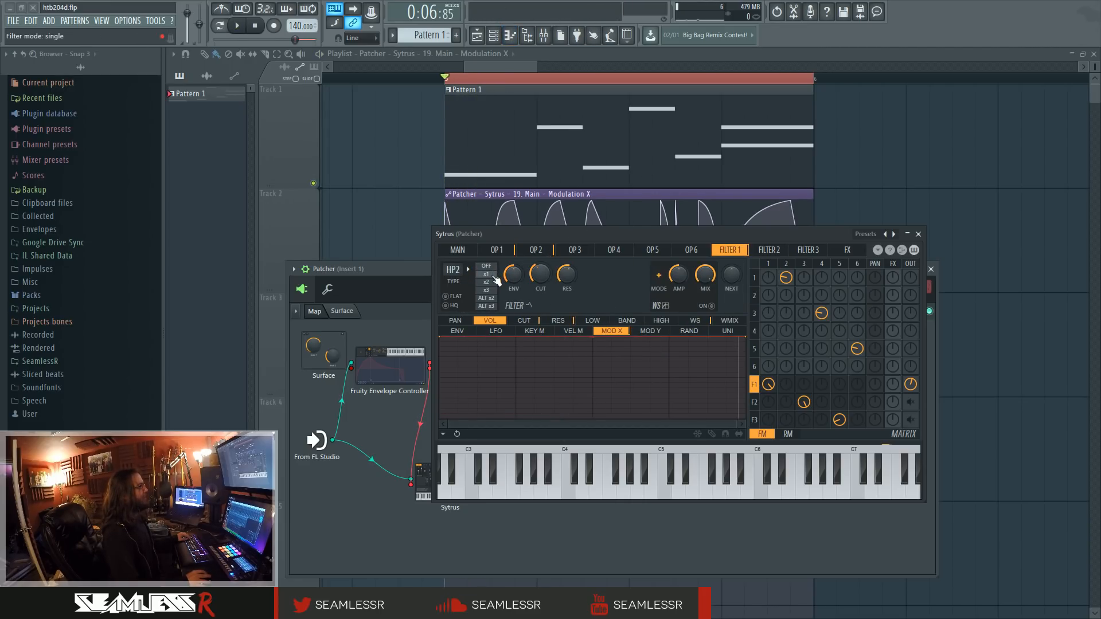
click(495, 290)
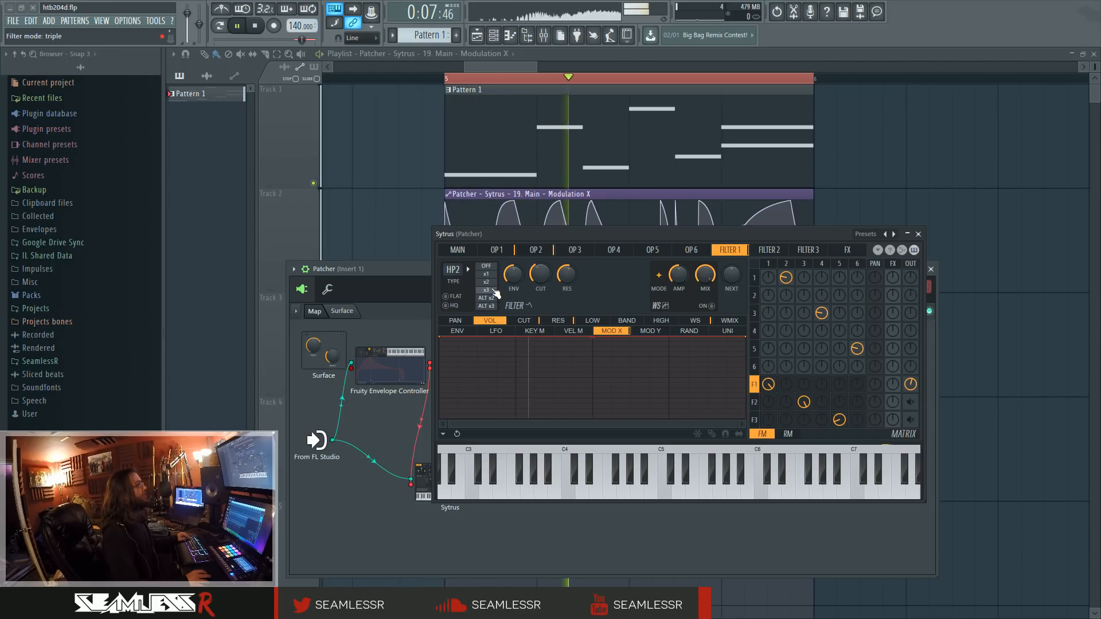
- Stop playback and examine filter 1's Mod X curves for cutoff, resonance and waveshaper
click(523, 320)
key(space)
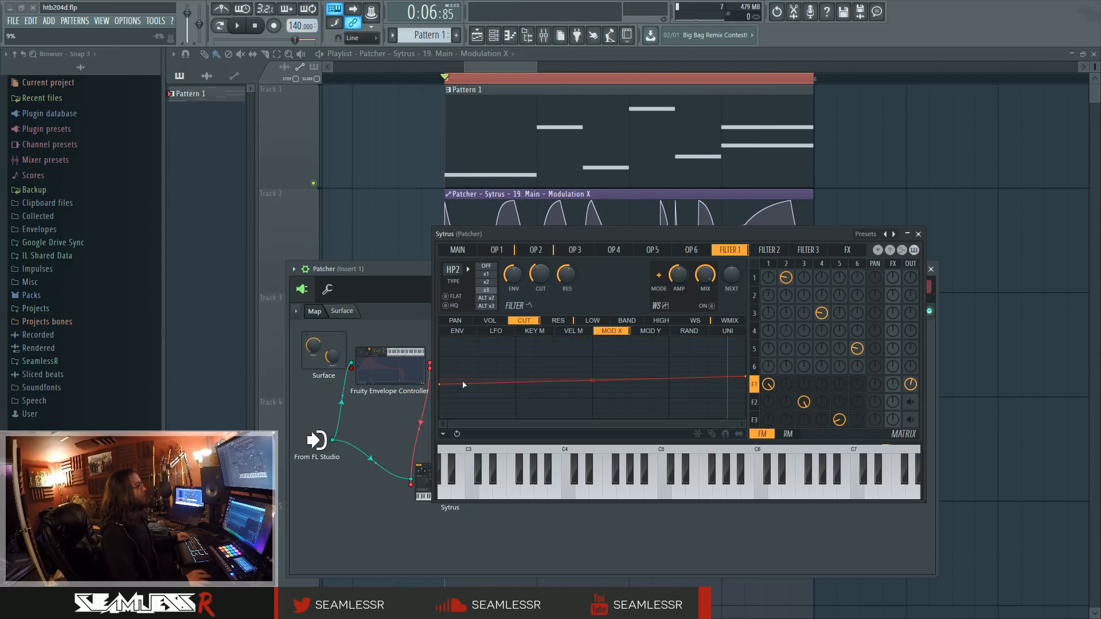
click(557, 320)
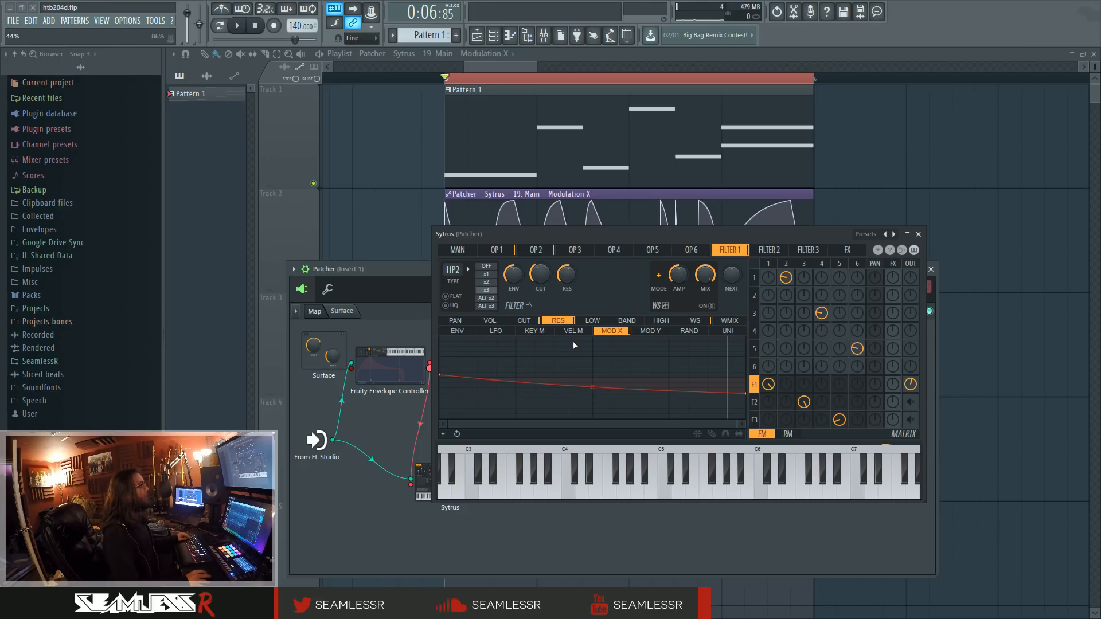
click(702, 322)
click(557, 321)
click(527, 321)
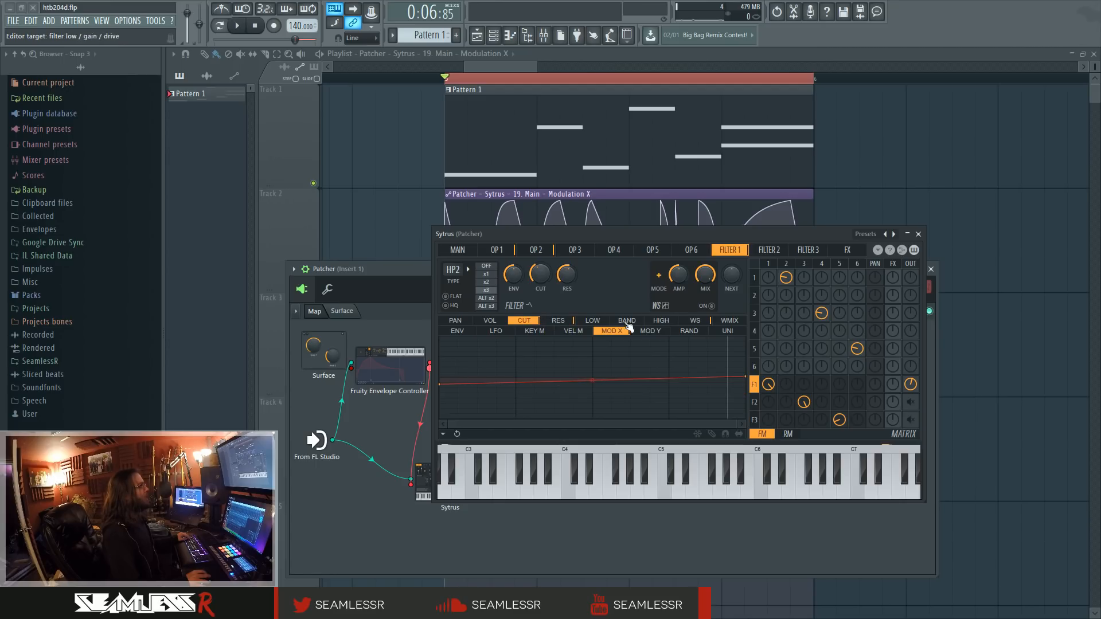
click(695, 321)
click(533, 322)
click(557, 321)
click(526, 321)
click(561, 322)
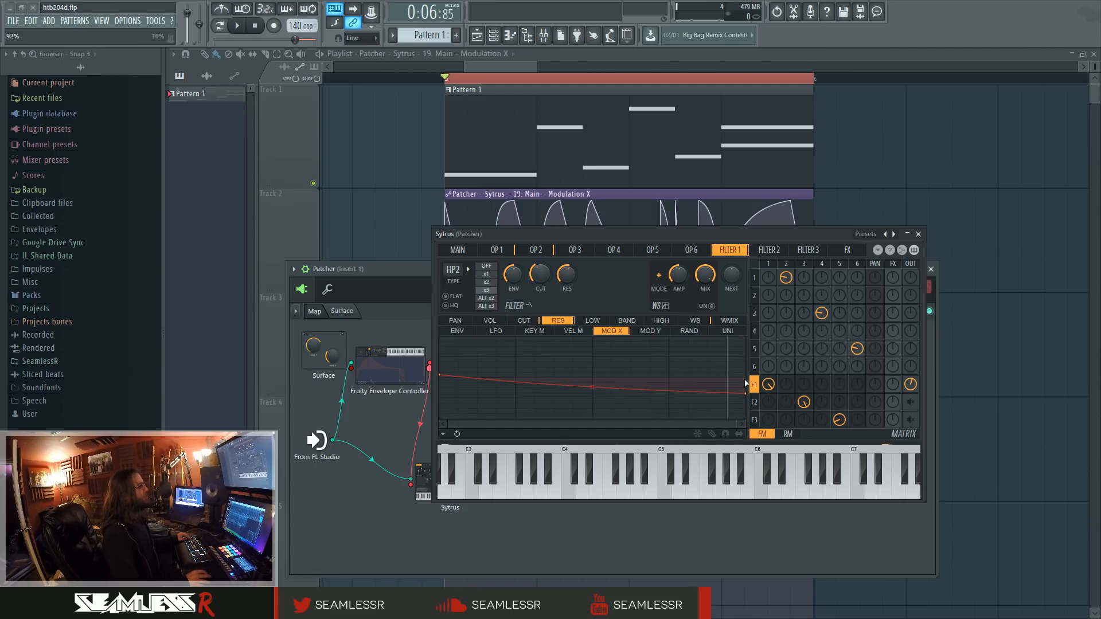
- Route only filter 2 to the matrix output and inspect operators 3 and 4, playing the pattern briefly for each
click(915, 389)
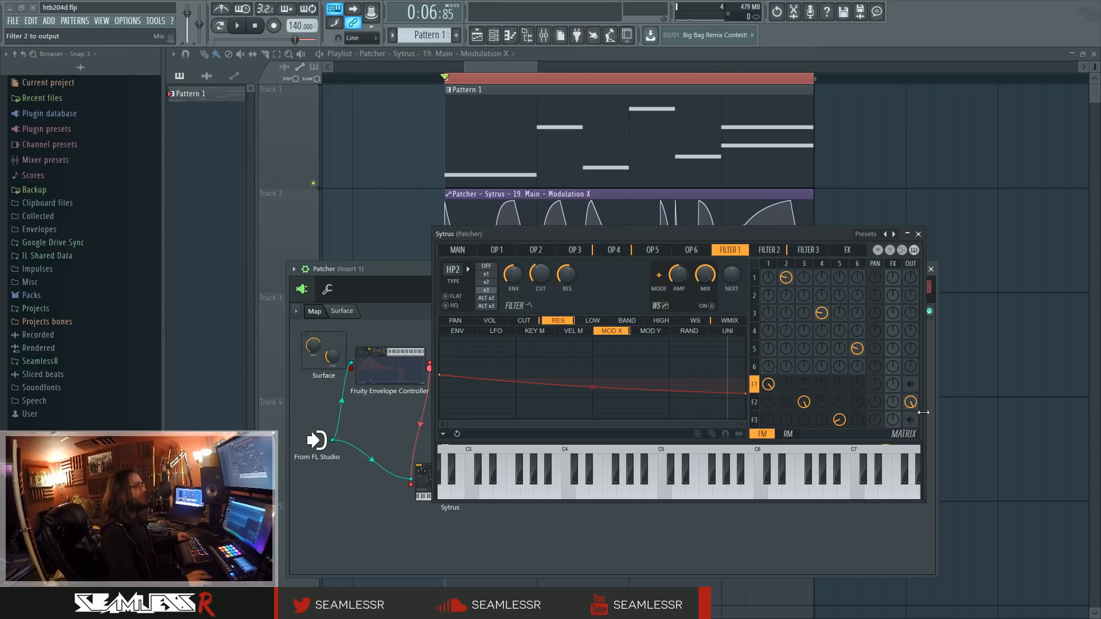
click(805, 265)
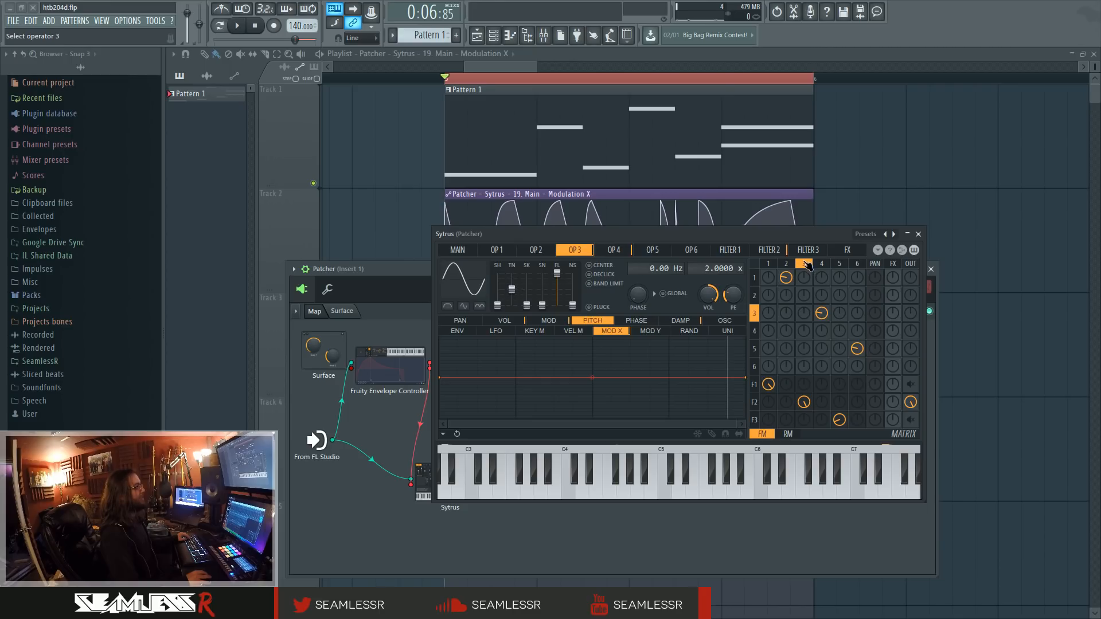
key(space)
key(space)
click(822, 265)
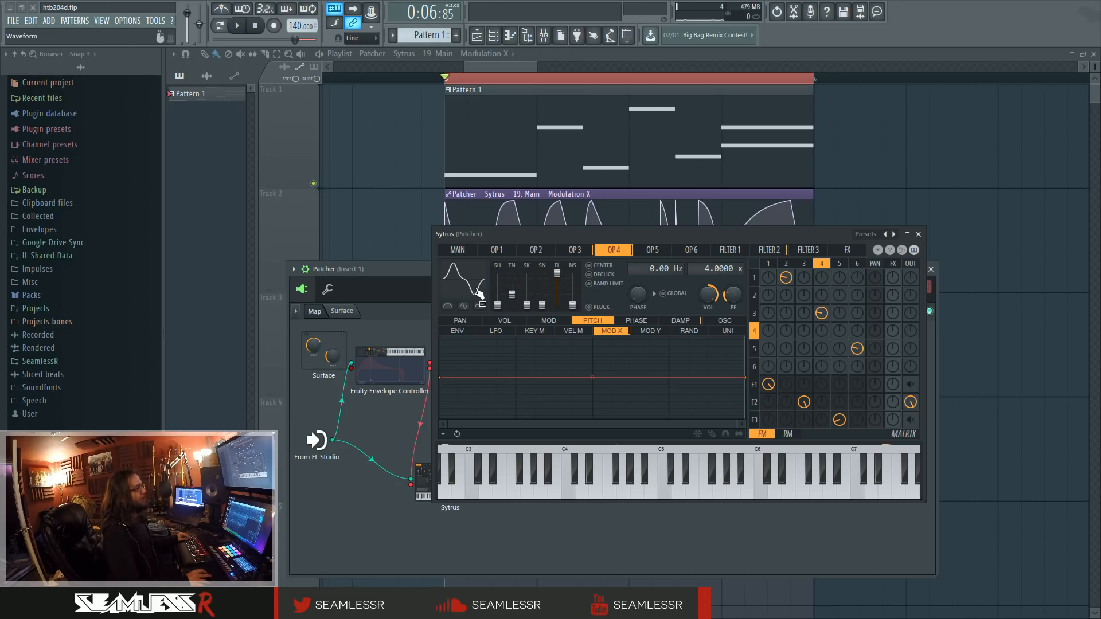
mouse_move(512, 295)
mouse_down()
mouse_move(512, 284)
mouse_move(512, 294)
mouse_up()
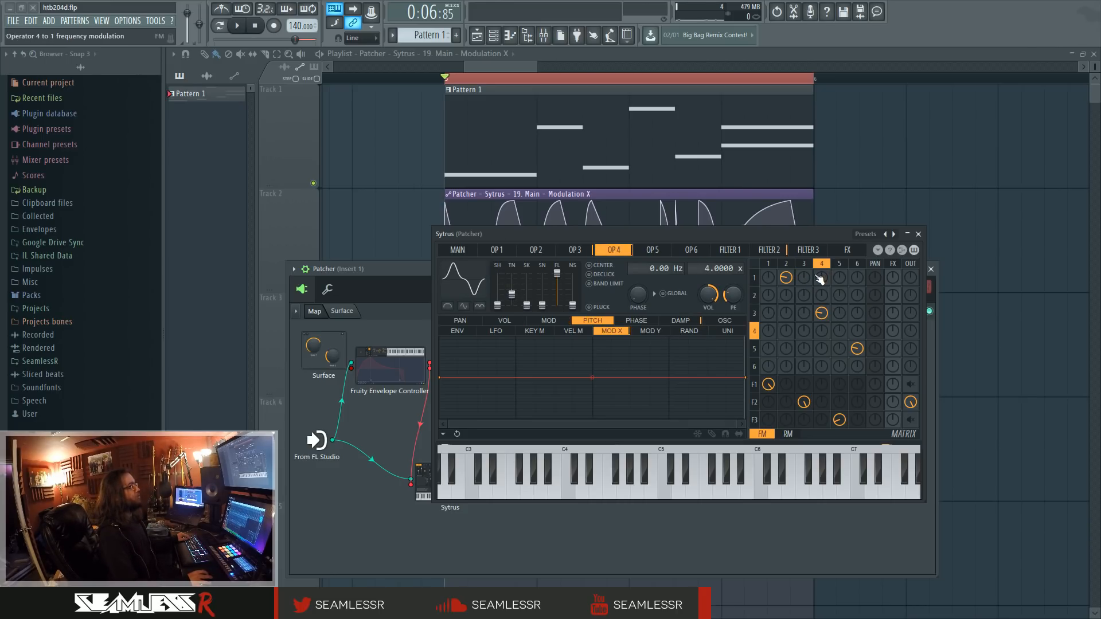
key(space)
key(space)
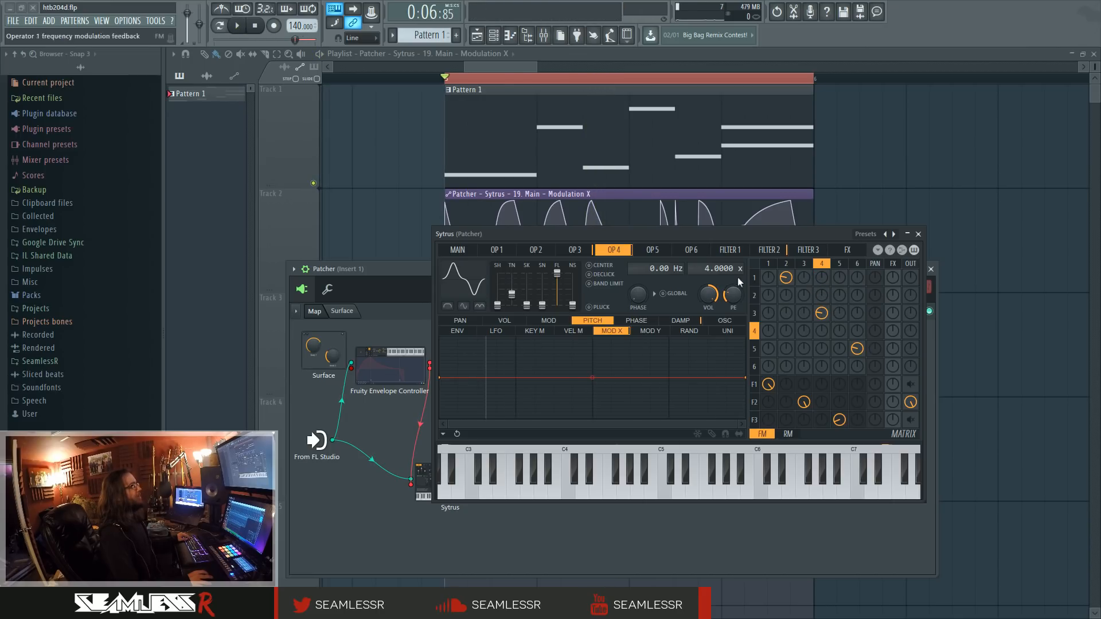
- Try a frequency ratio of 3 on operator 4, audition the pattern, and restore the ratio to 4
scroll(701, 269, up, 1)
key(space)
key(space)
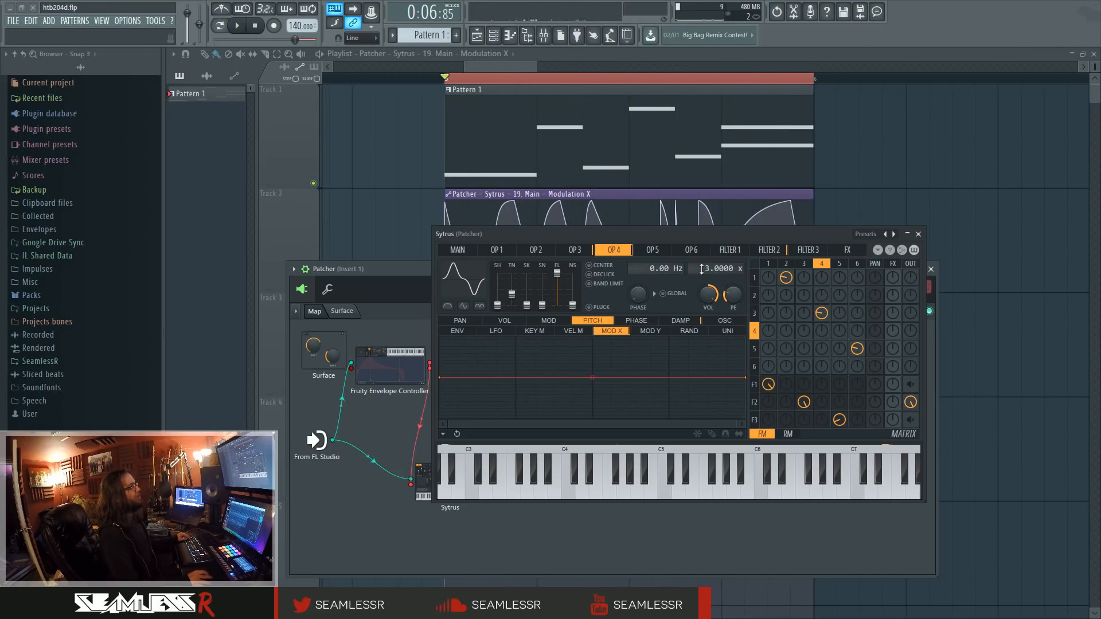
key(space)
key(space)
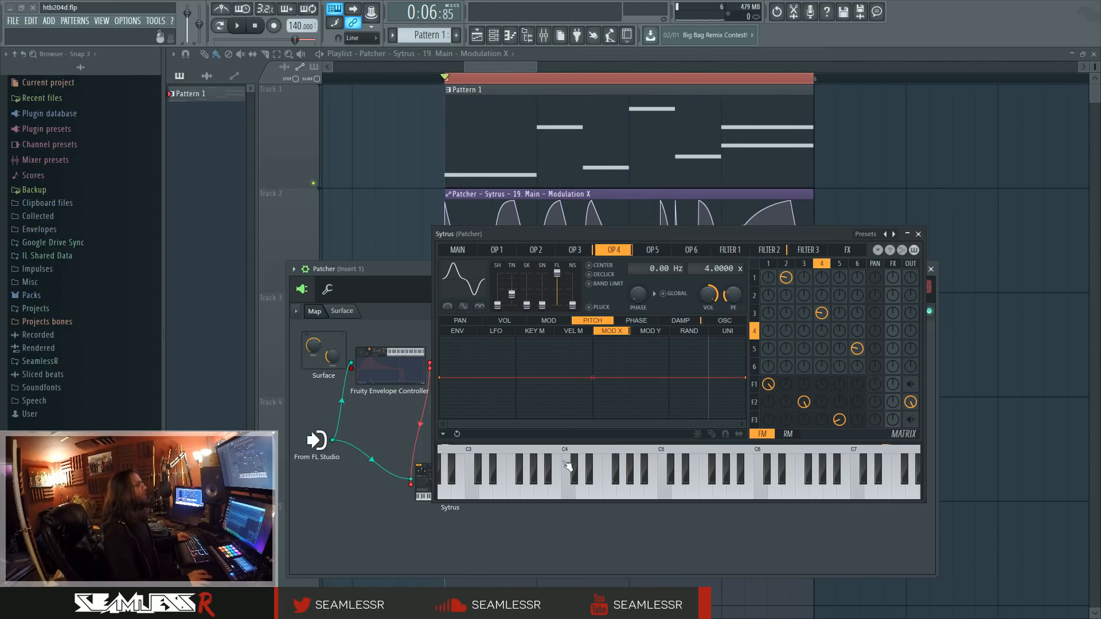
- Audition filter 2 in off, single (x1) and dual (x2) modes, leave it on dual, and stop playback
click(459, 250)
click(803, 264)
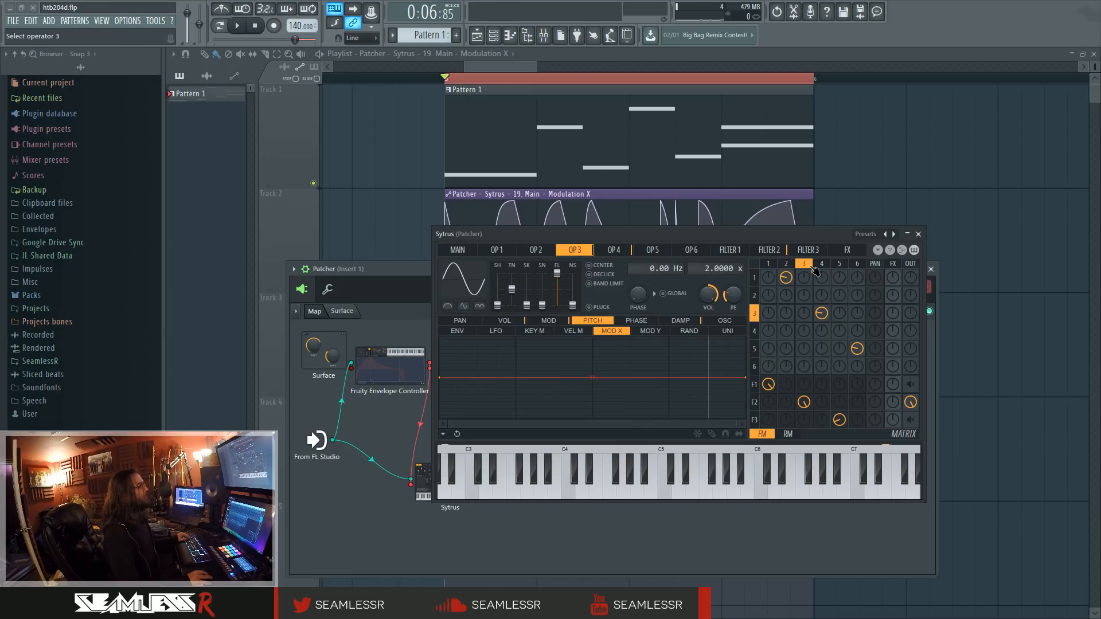
click(762, 404)
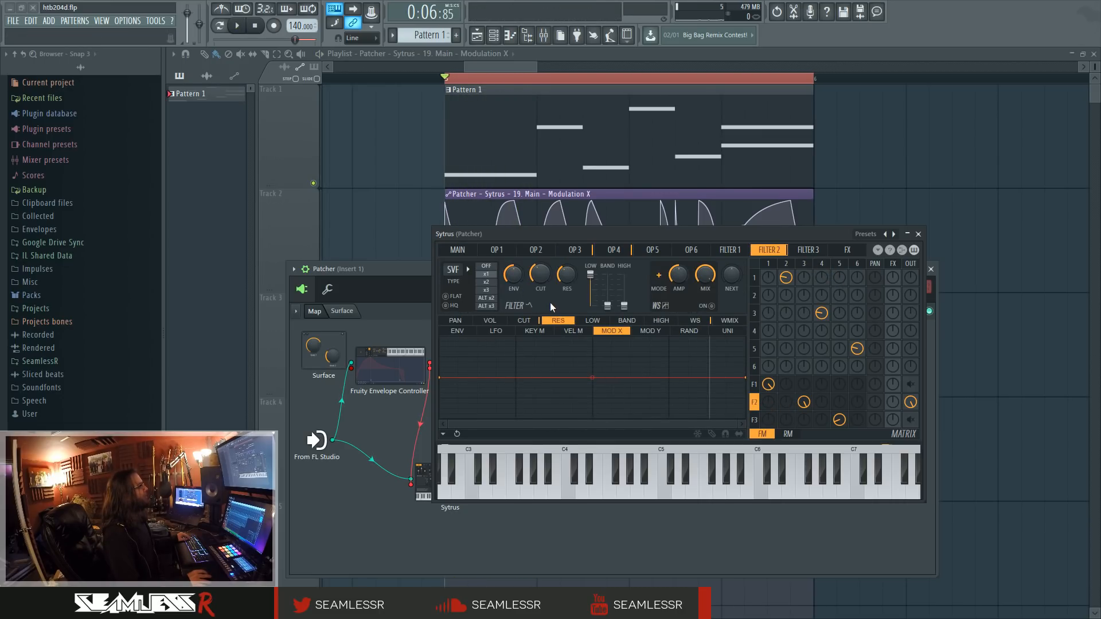
key(space)
key(space)
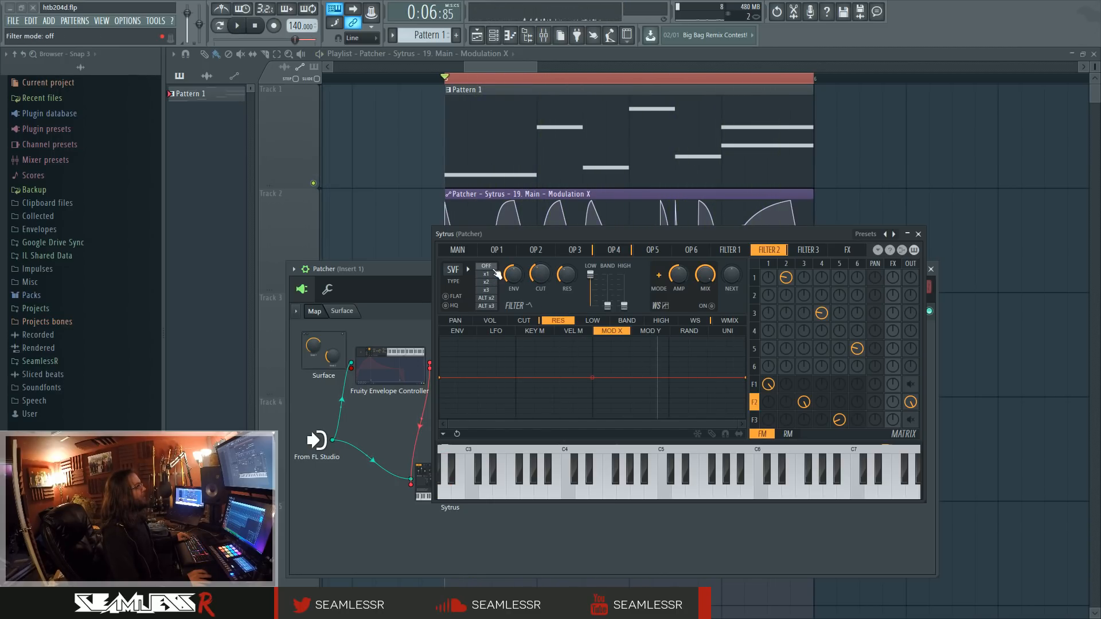
key(space)
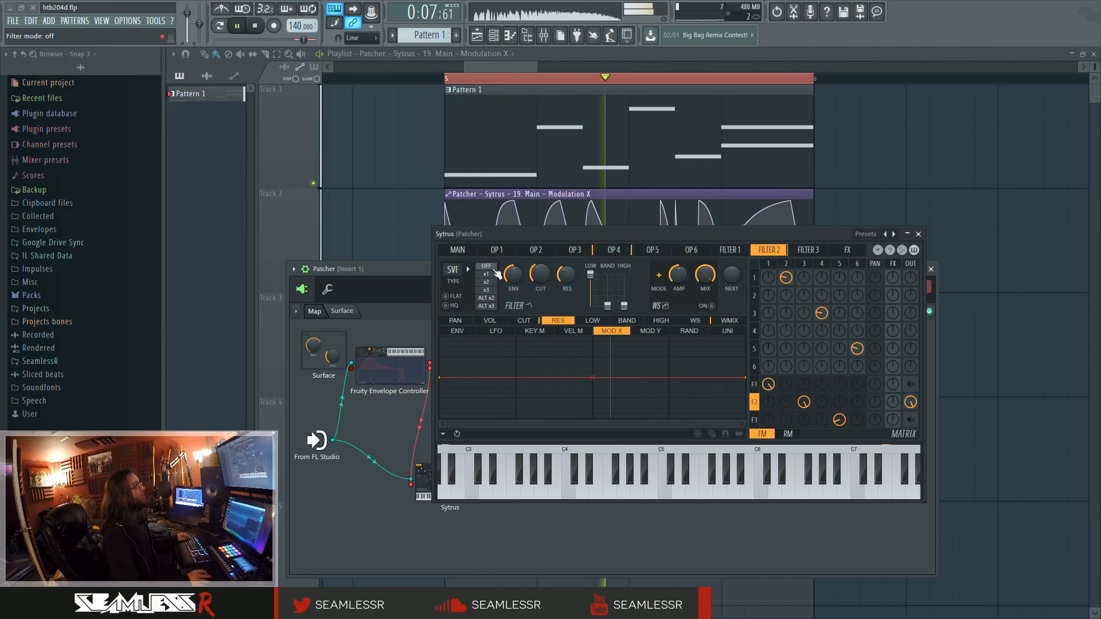
click(494, 283)
click(493, 276)
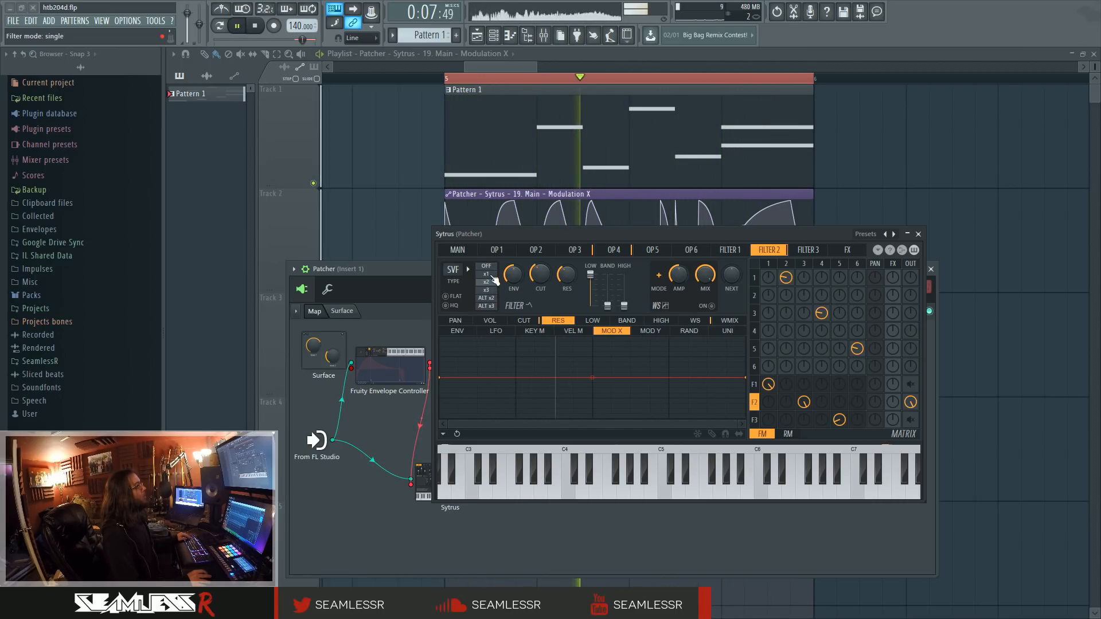
click(495, 282)
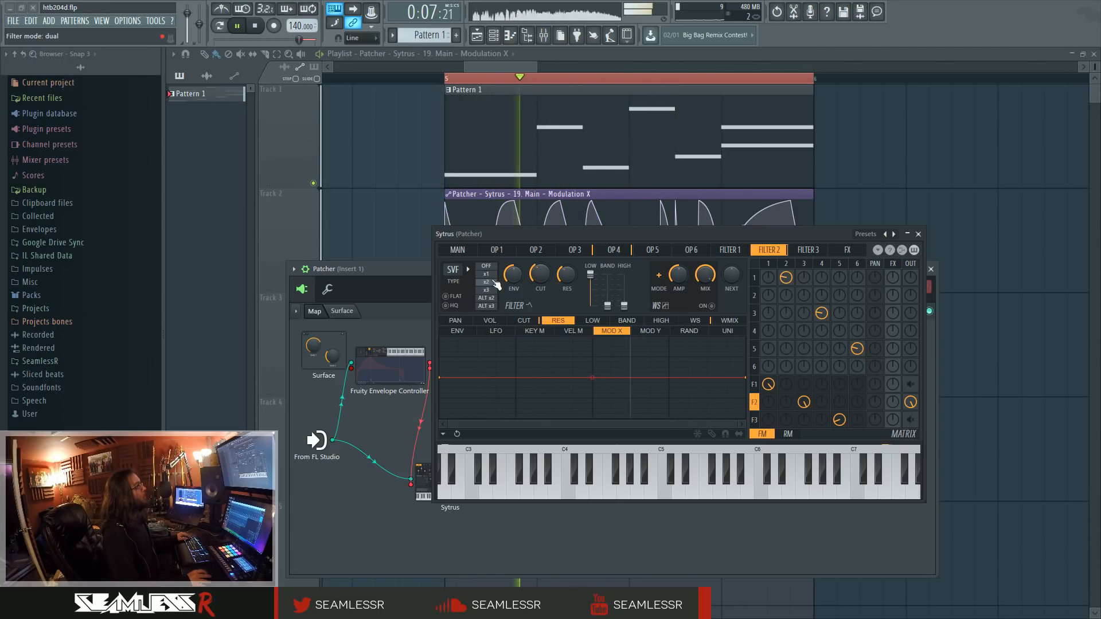
key(space)
- Compare the Mod X curves of filter 2's cutoff, operator 3's volume and modulation, and operator 4's modulation
click(524, 321)
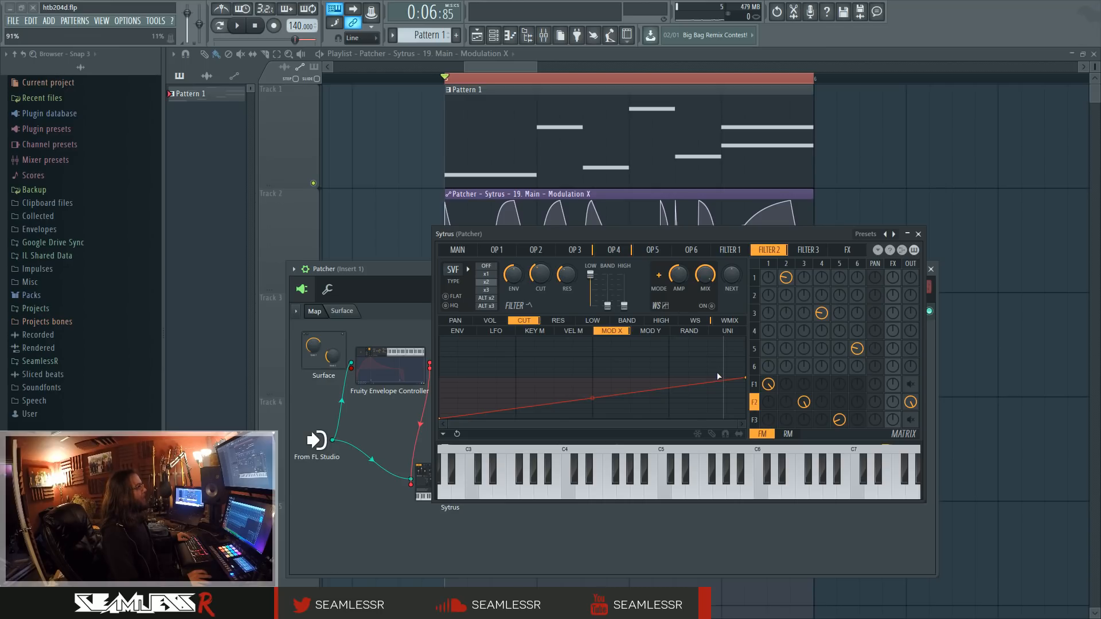
click(803, 264)
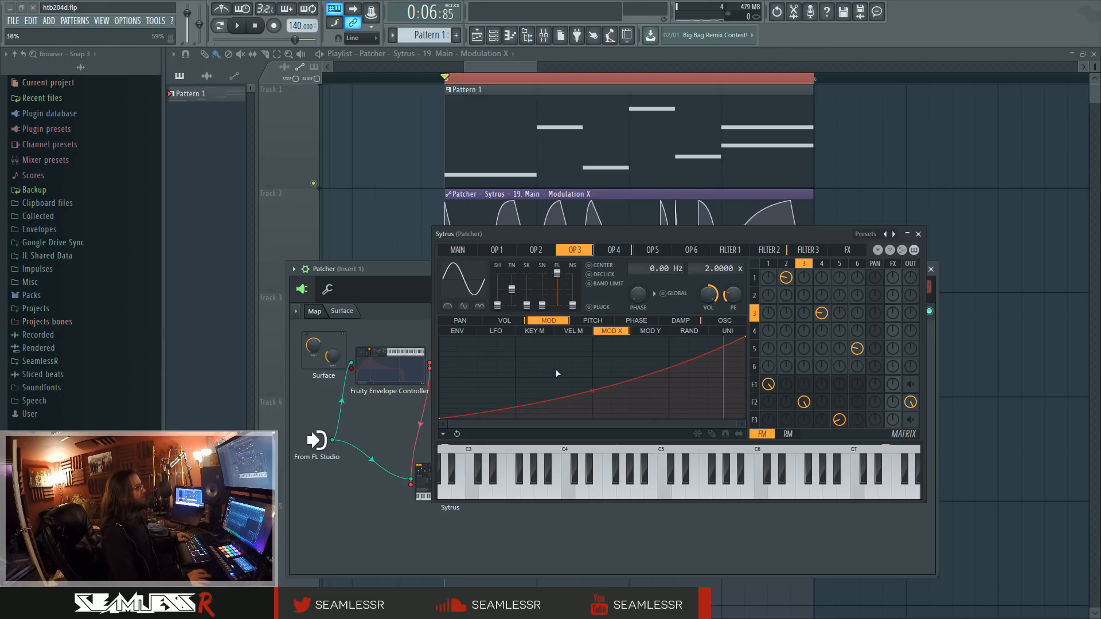
click(515, 322)
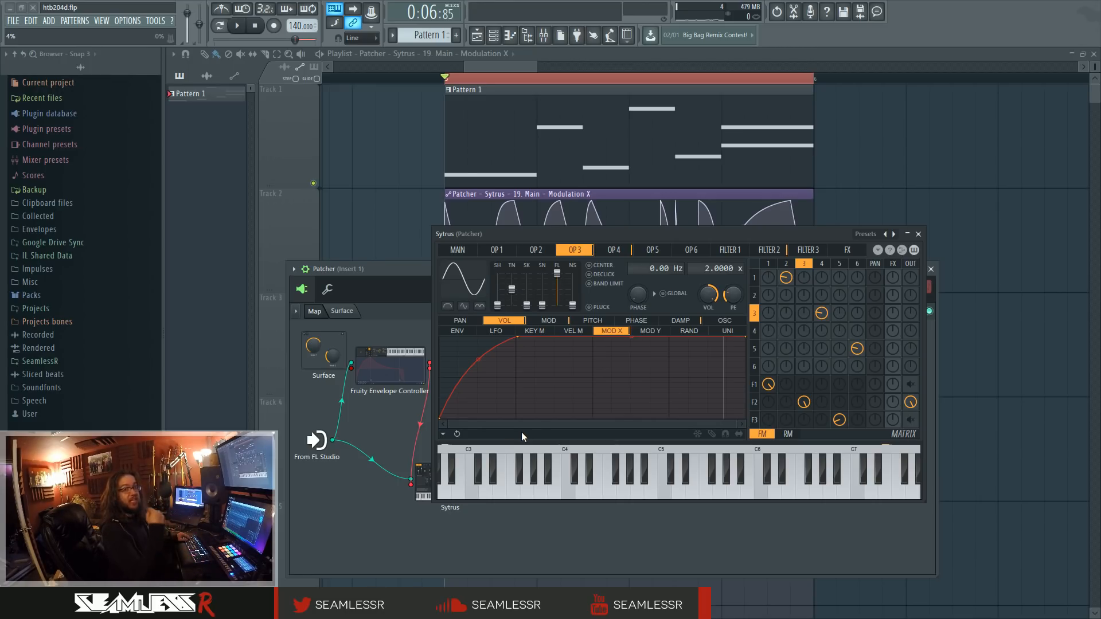
click(533, 321)
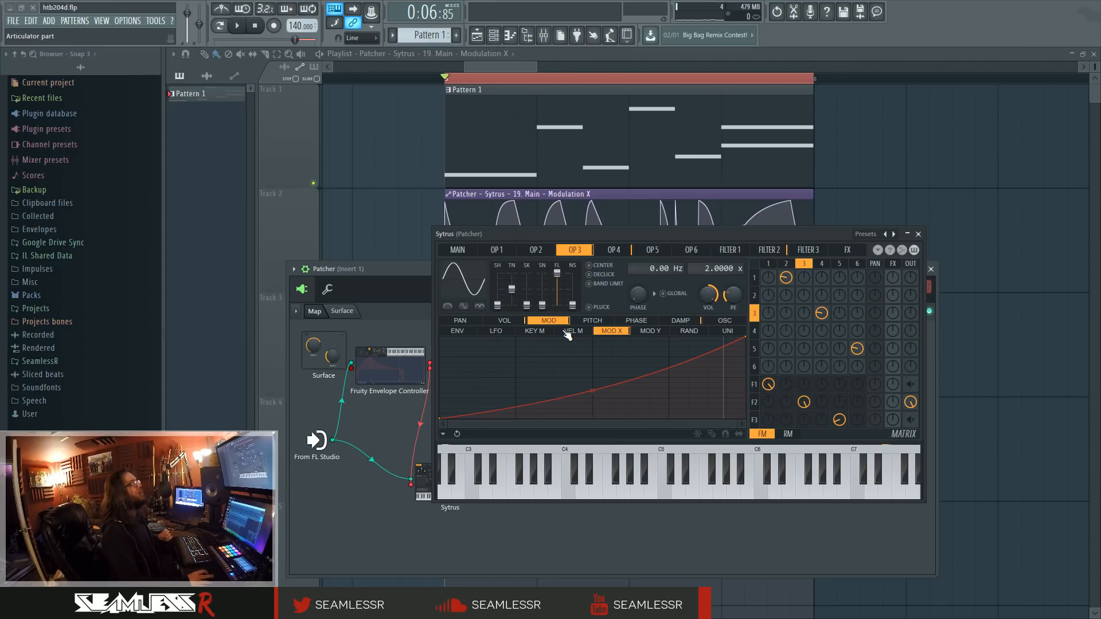
click(821, 265)
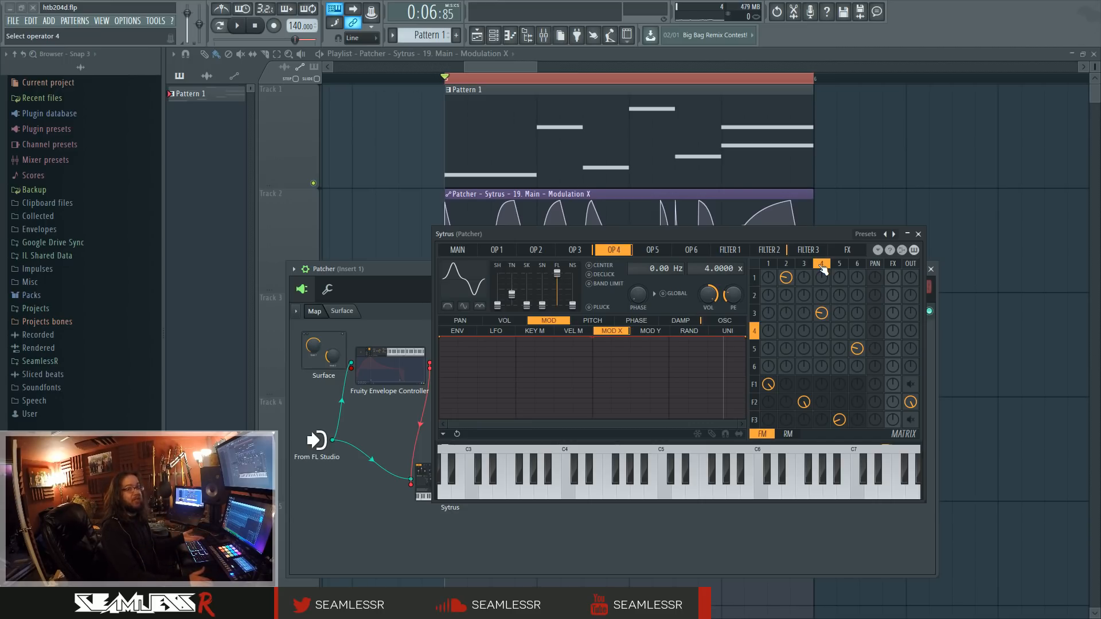
click(804, 265)
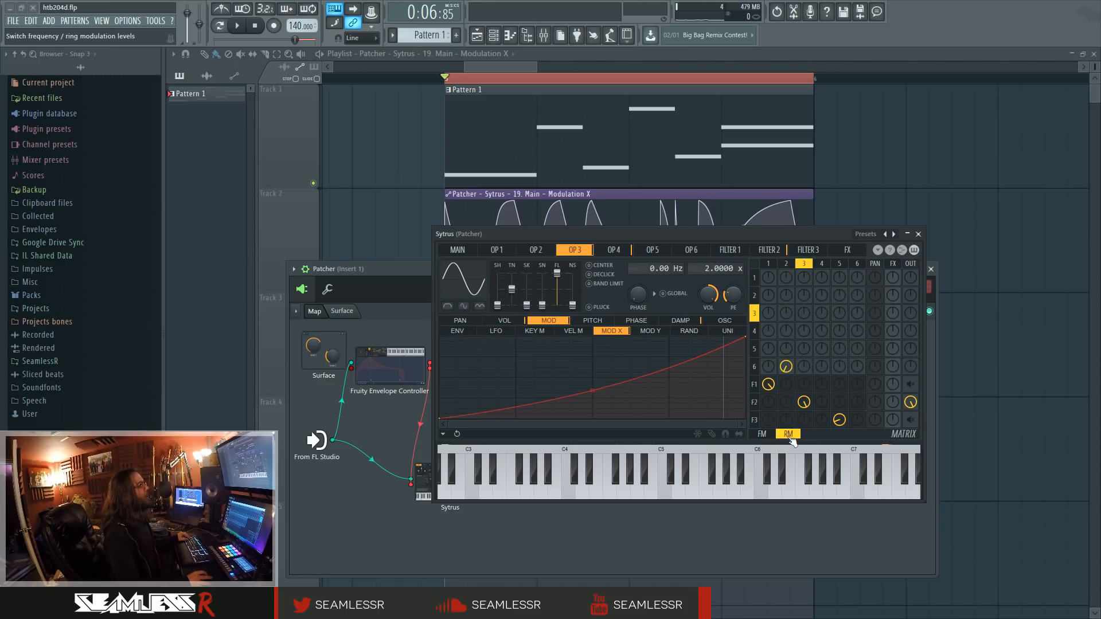
- Examine the matrix's ring modulation levels, operator 5's Mod X modulation curve and operator 6's oscillator harmonics
click(743, 397)
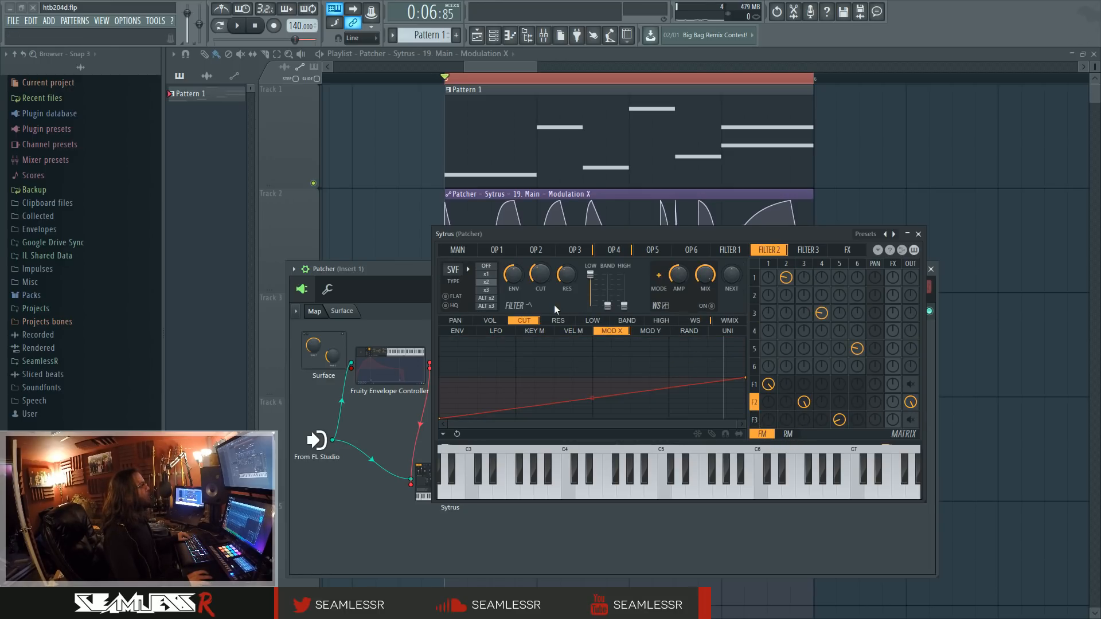
click(788, 434)
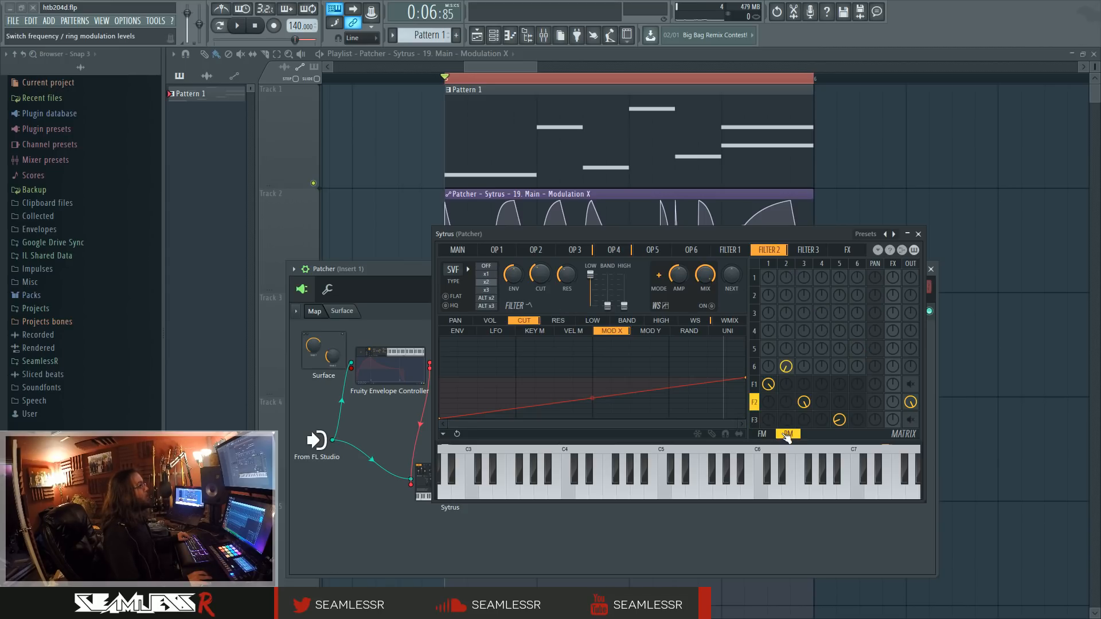
click(839, 263)
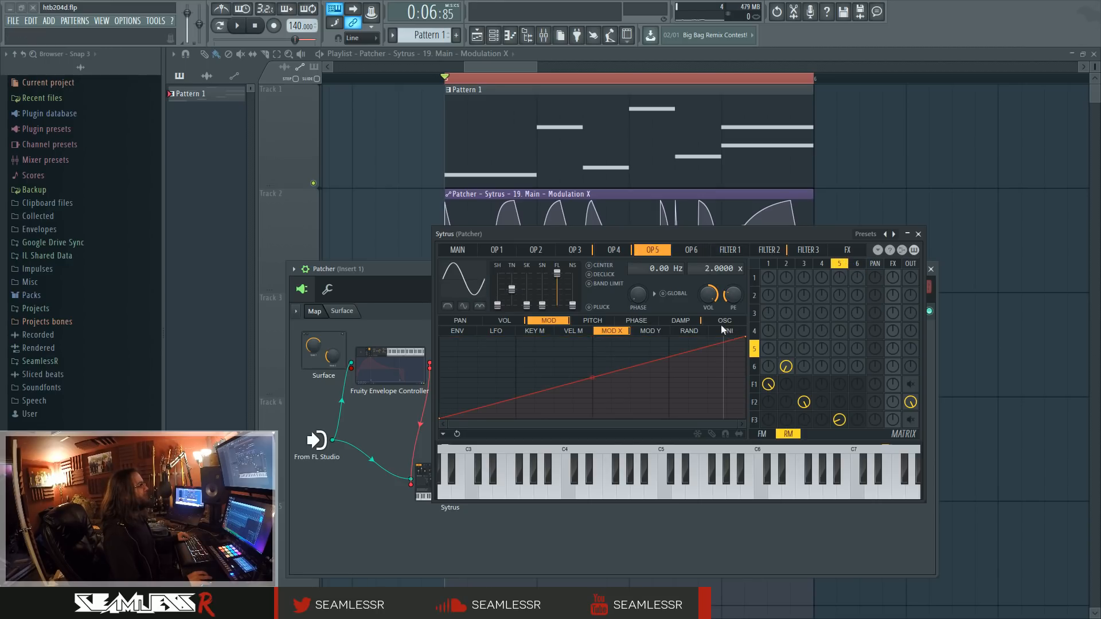
click(857, 263)
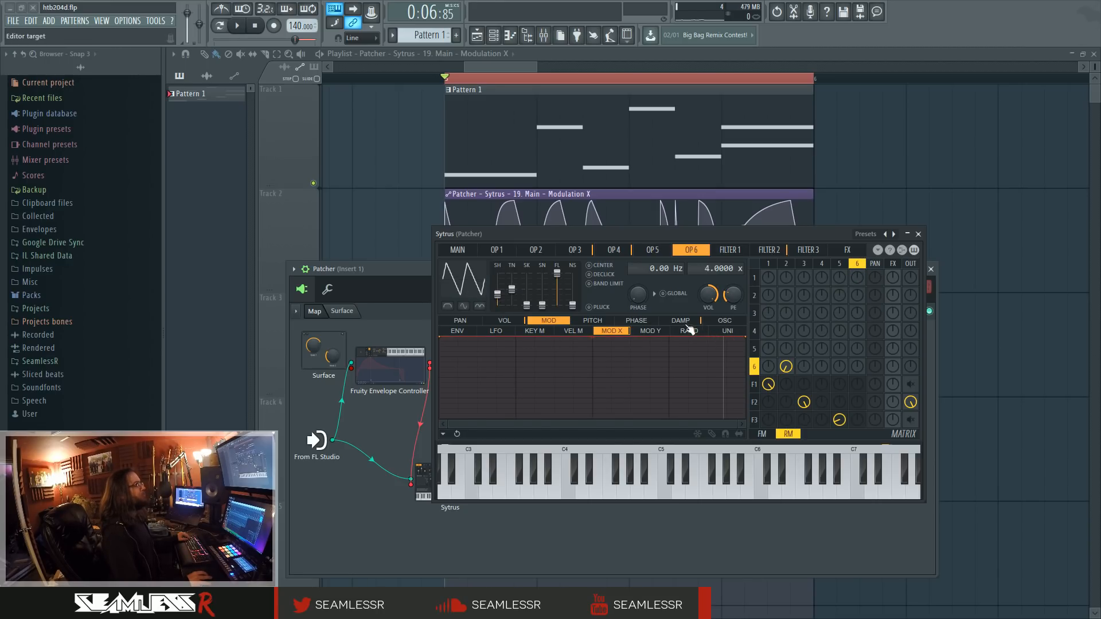
click(724, 321)
- Route only filter 3 to the output, audition the pattern, and examine the filter's Mod X cutoff curve
click(911, 403)
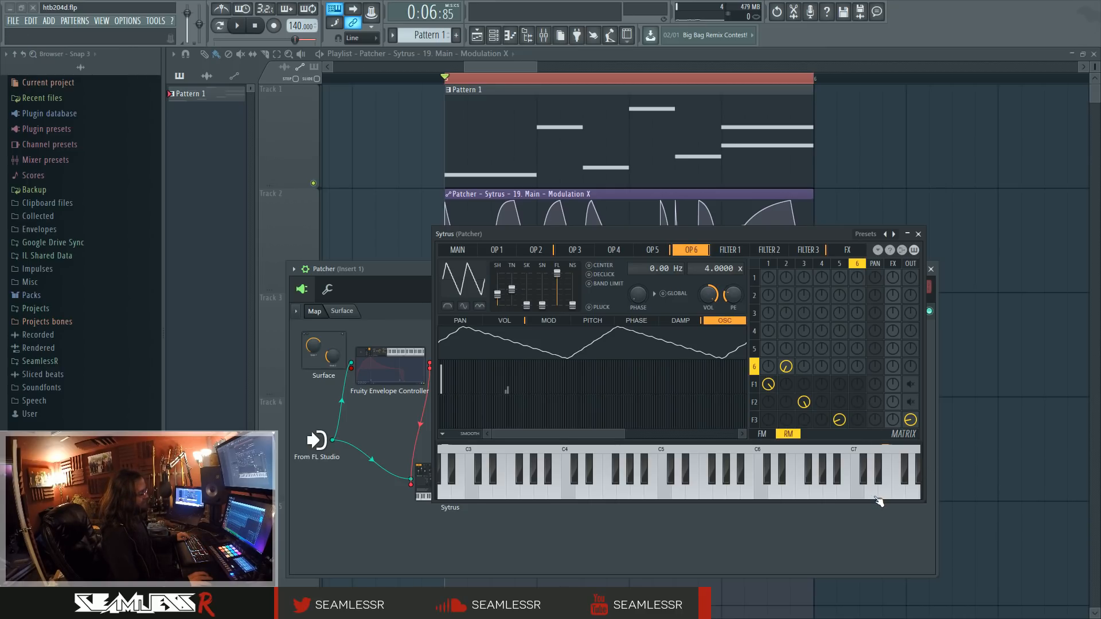
key(space)
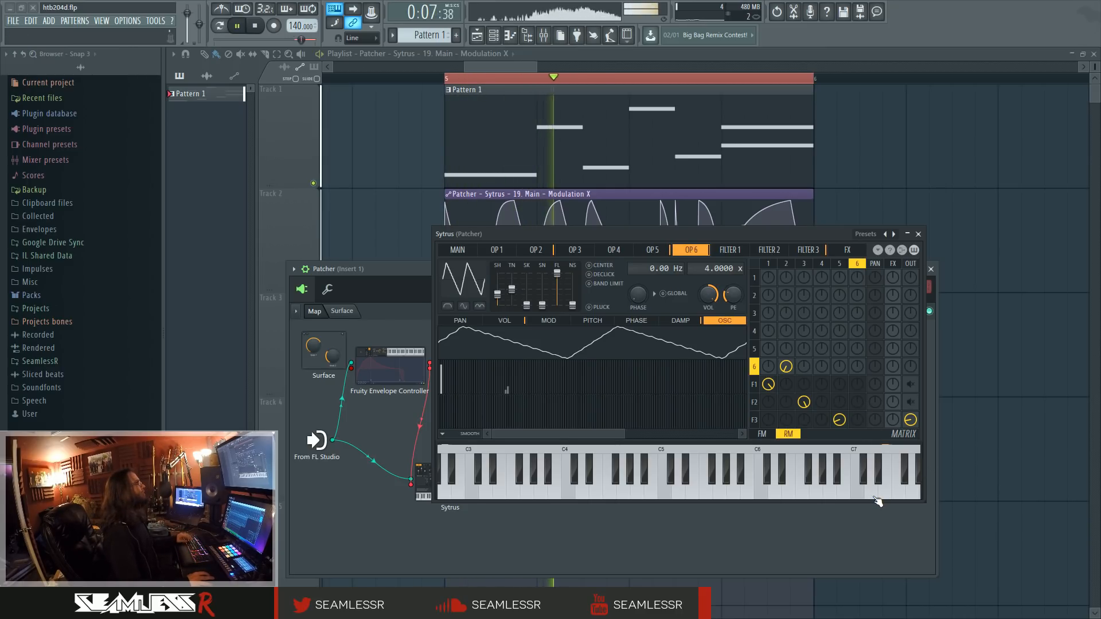
key(space)
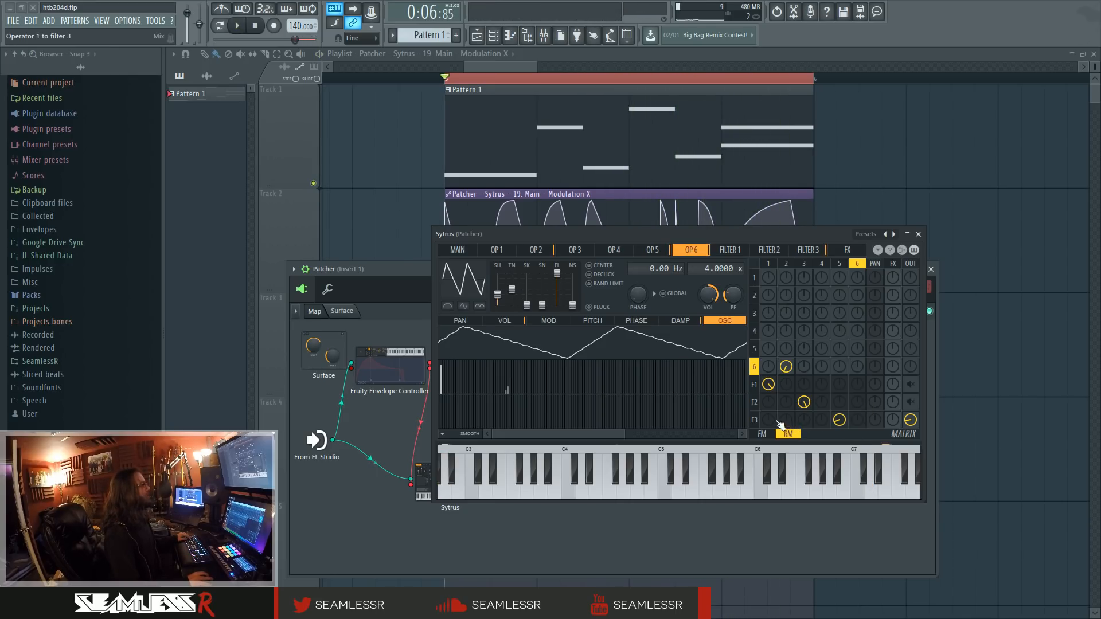
click(754, 421)
click(524, 321)
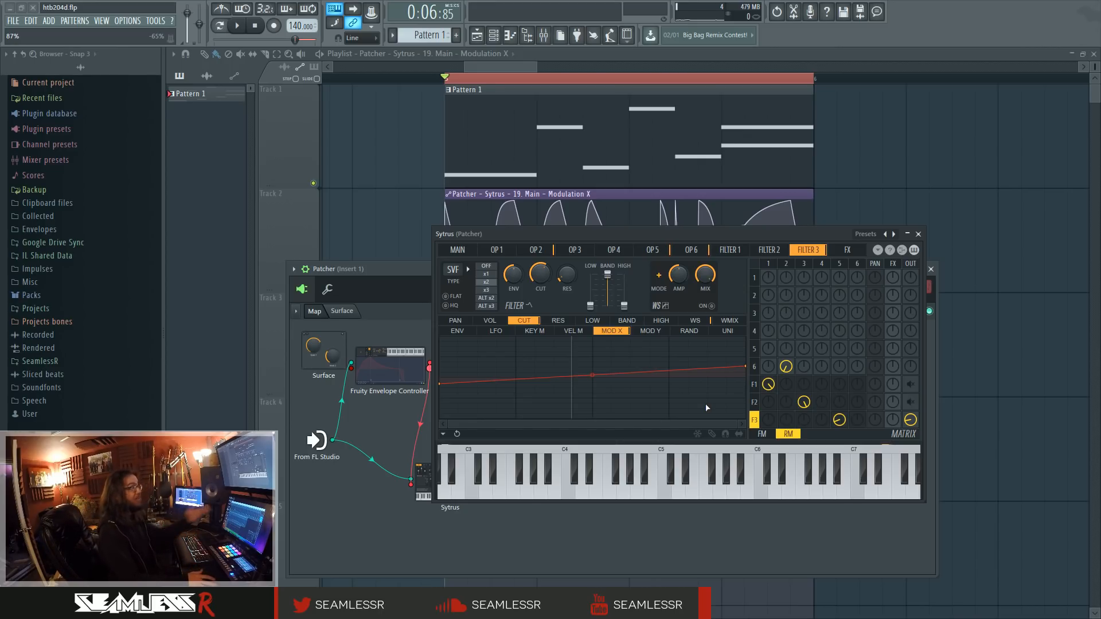
key(space)
key(space)
- Route filters 1, 2 and 3 together to the output and audition the pattern
click(912, 402)
key(space)
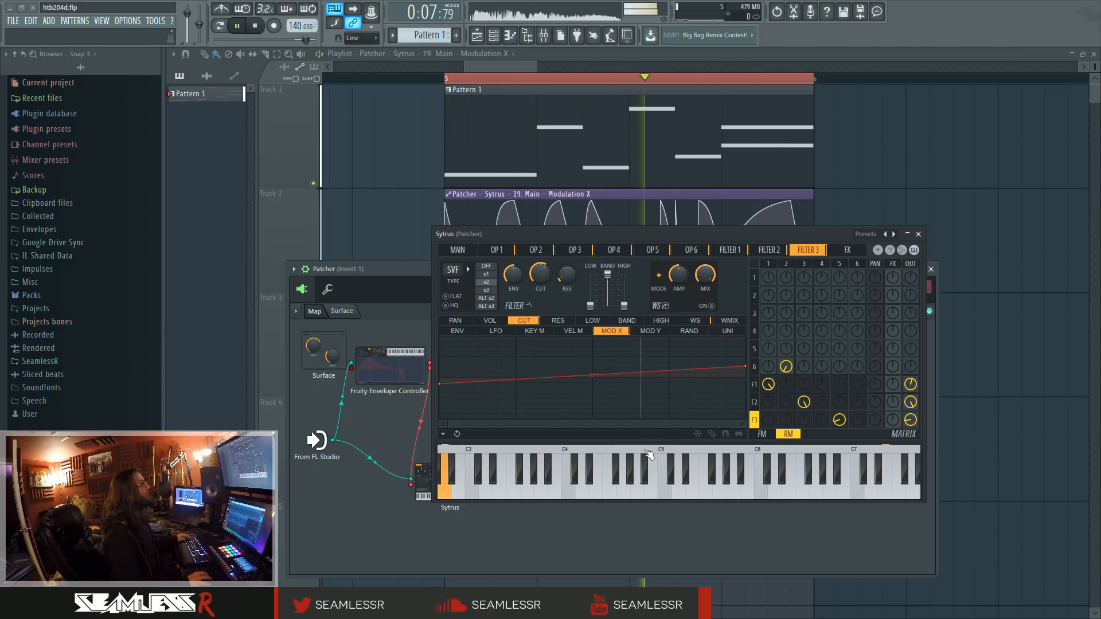
key(space)
- Set Sytrus's unison order to 8, audition the pattern, and close the Sytrus window
click(457, 250)
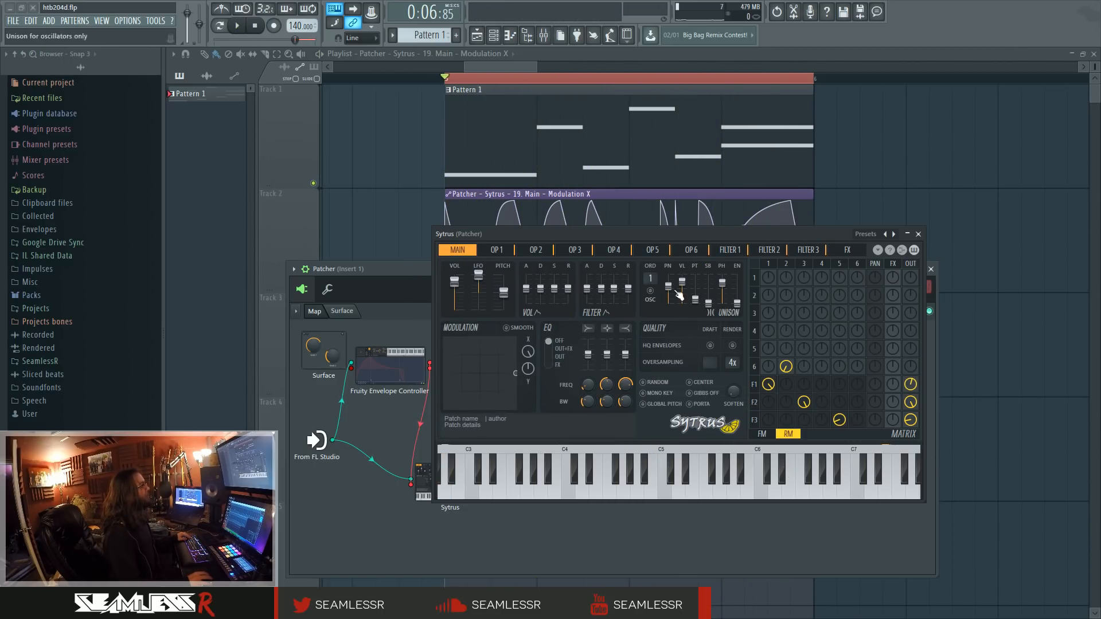
key(space)
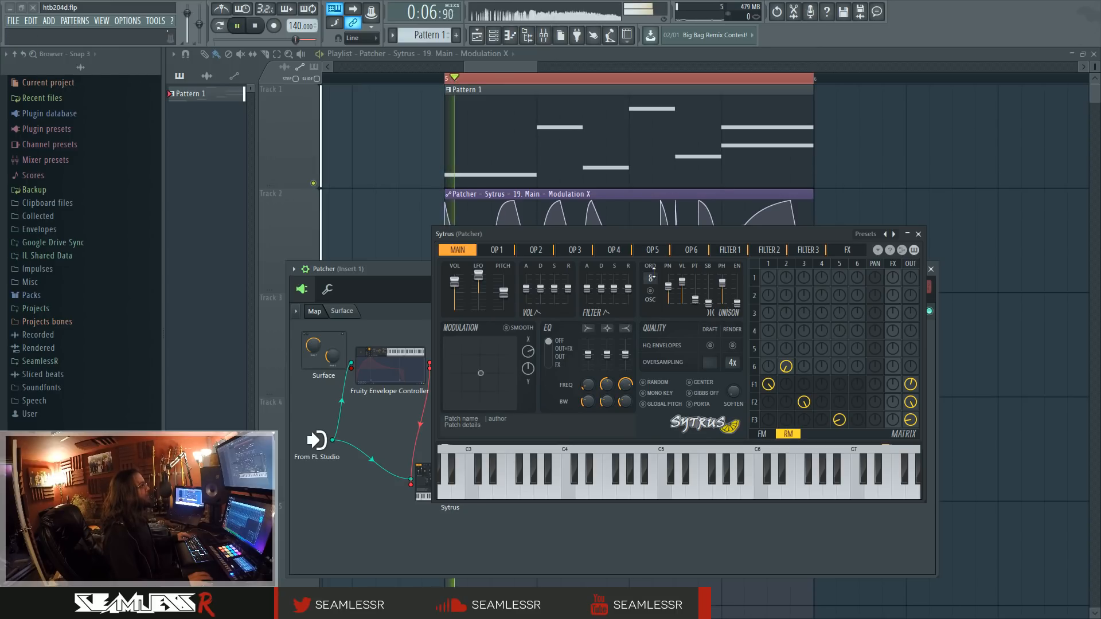
click(918, 234)
key(space)
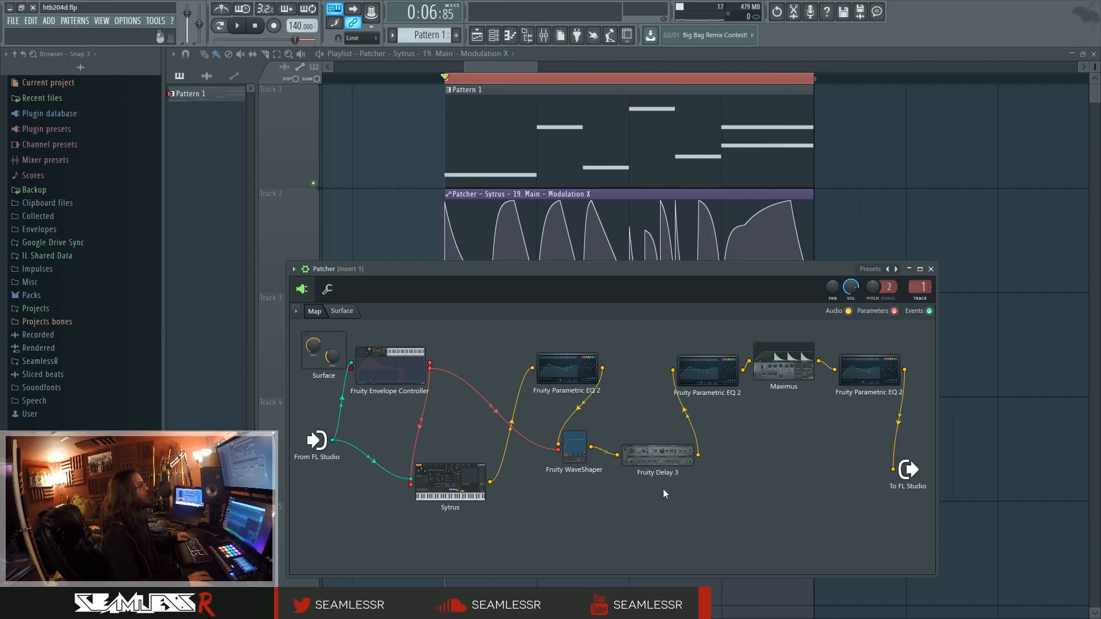
- Rearrange Sytrus and the effect modules on the Patcher map to clear space between Sytrus and the output
drag(468, 480, 455, 481)
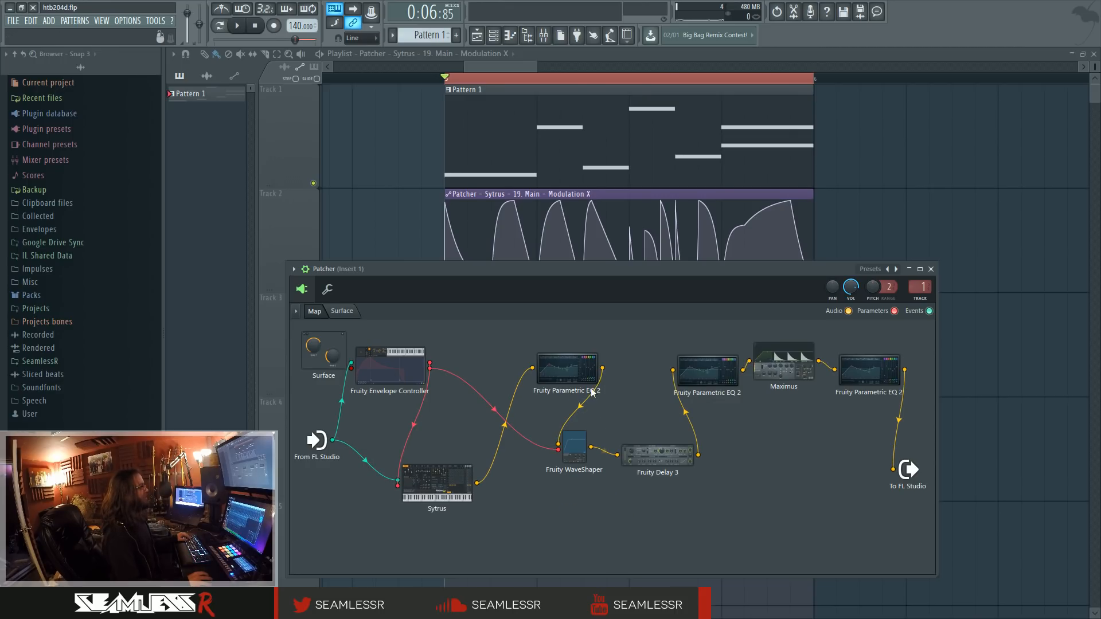
drag(582, 376, 585, 359)
drag(580, 441, 578, 419)
drag(665, 453, 653, 395)
drag(707, 367, 723, 344)
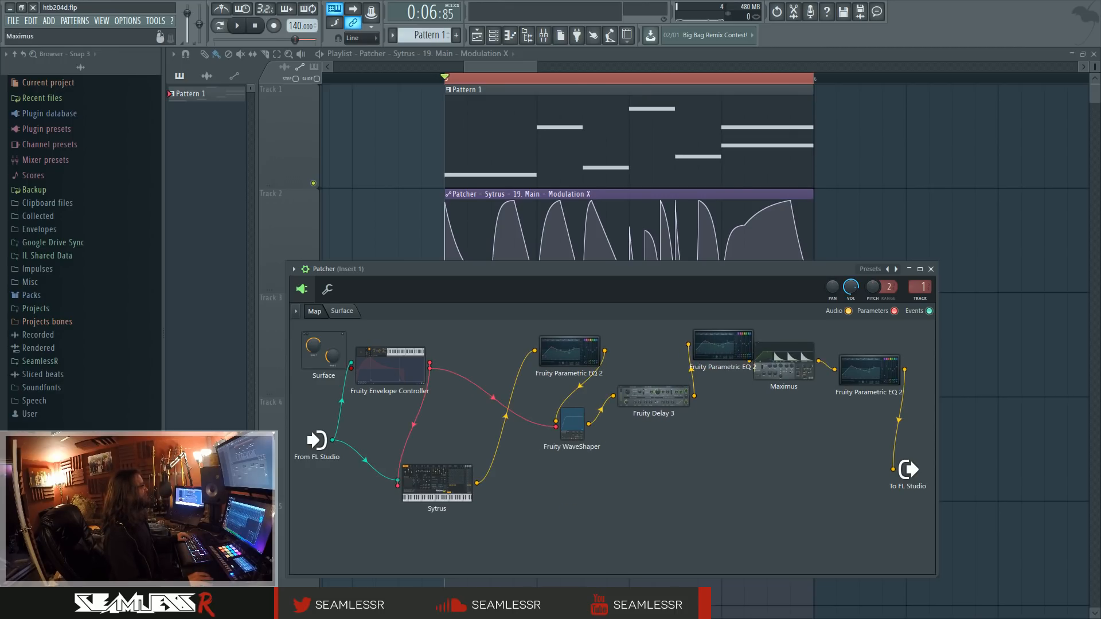
drag(783, 358, 786, 347)
- Connect Sytrus's audio output directly to the To FL Studio node and reopen Sytrus
drag(476, 483, 892, 471)
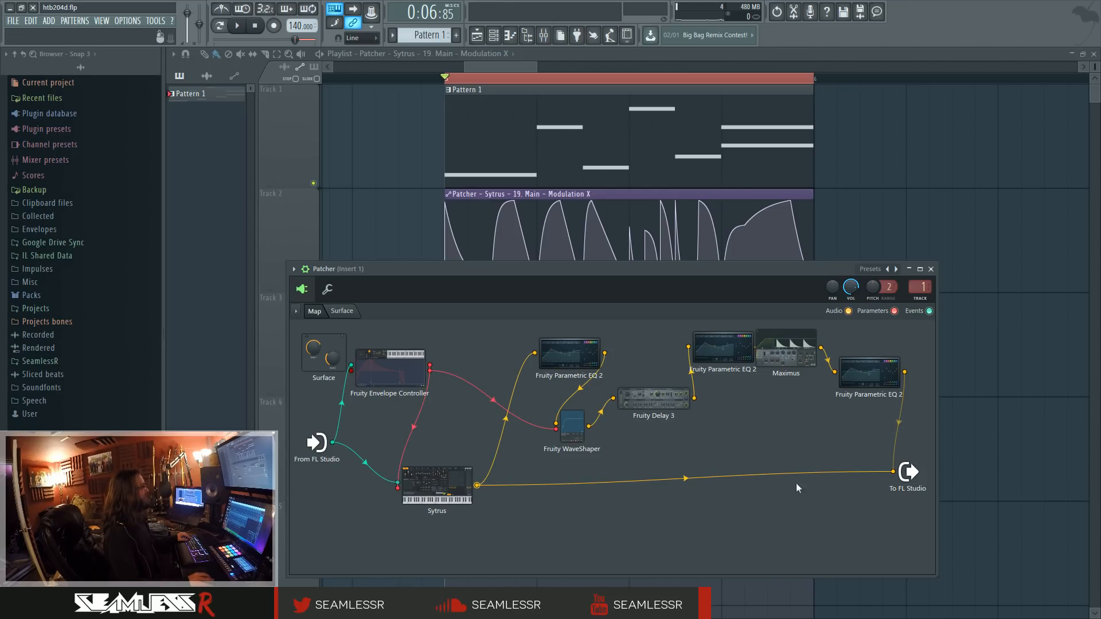
double_click(438, 486)
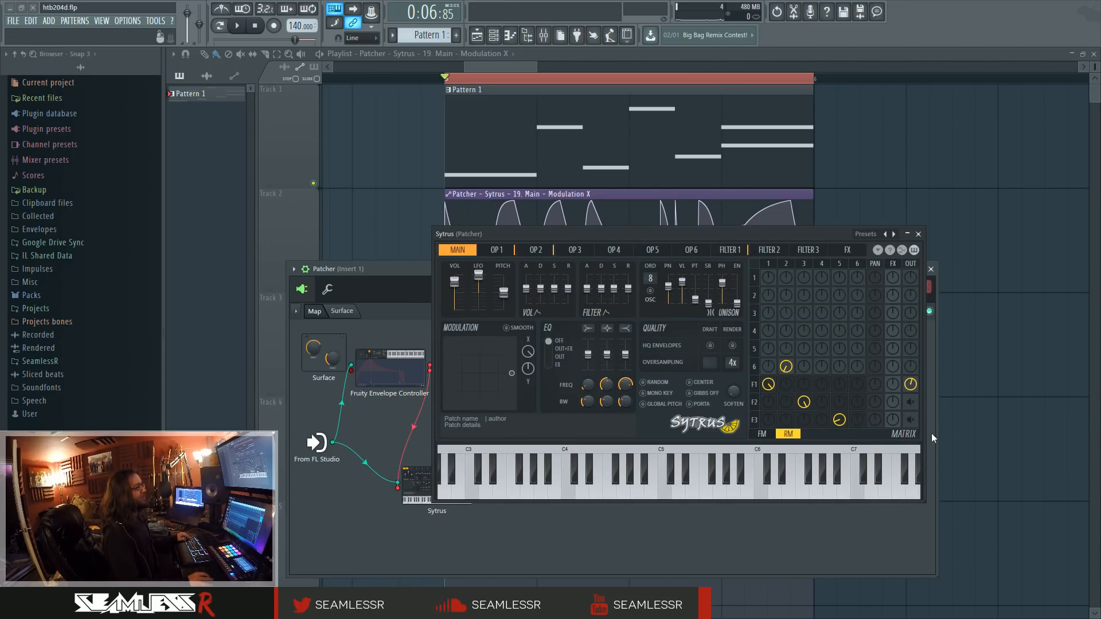
- Audition filter 1 alone at different output levels, show the FM matrix, and inspect operators 1 and 2
key(space)
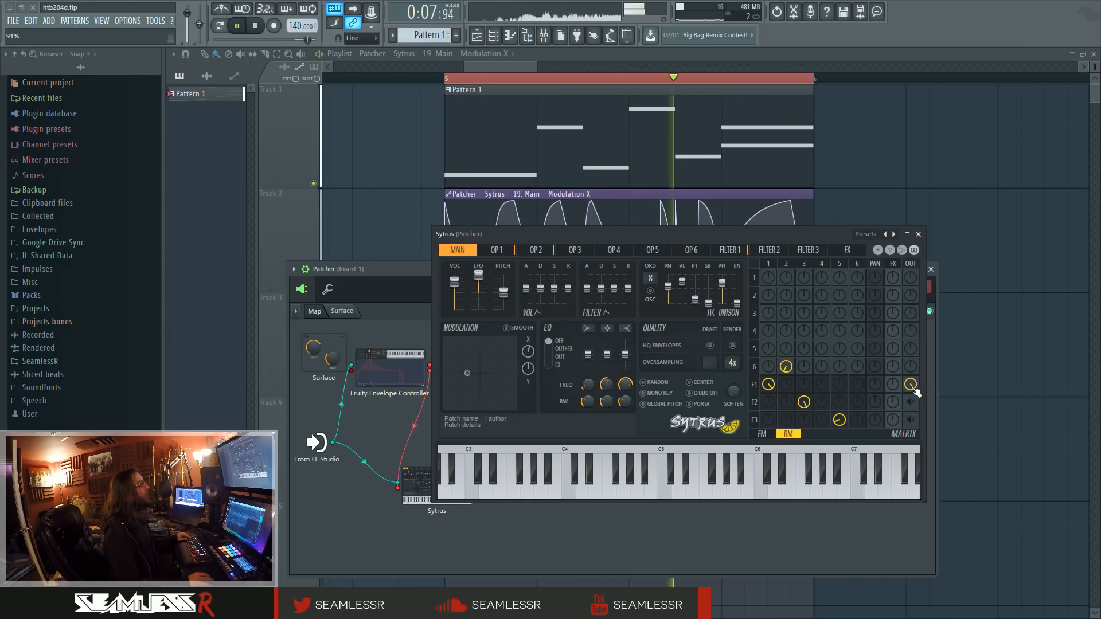
key(space)
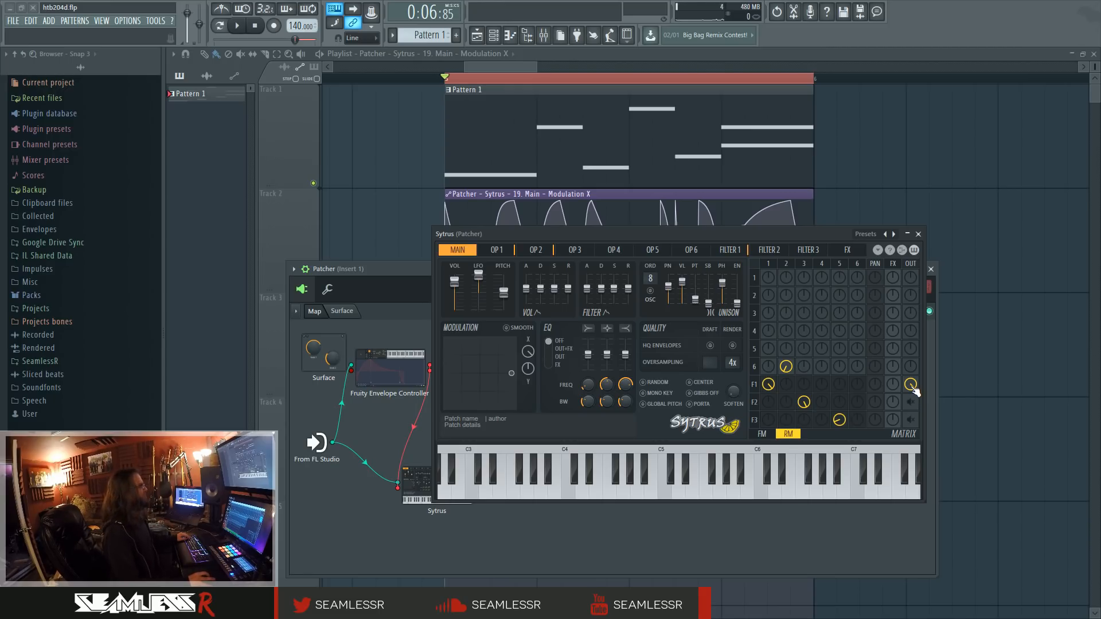
key(space)
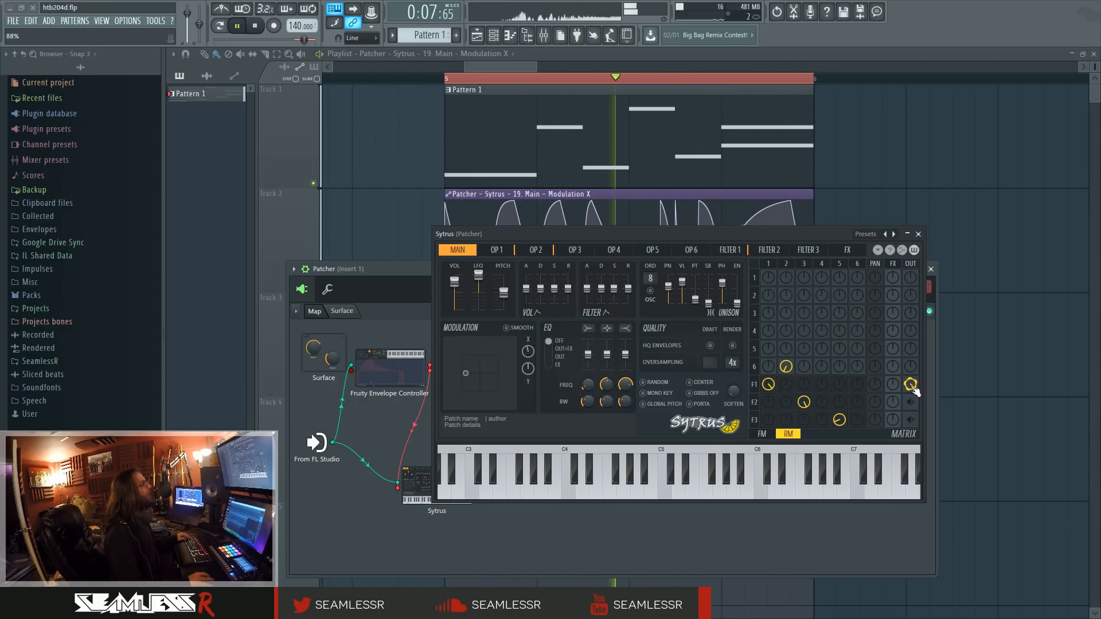
click(762, 434)
key(space)
click(774, 266)
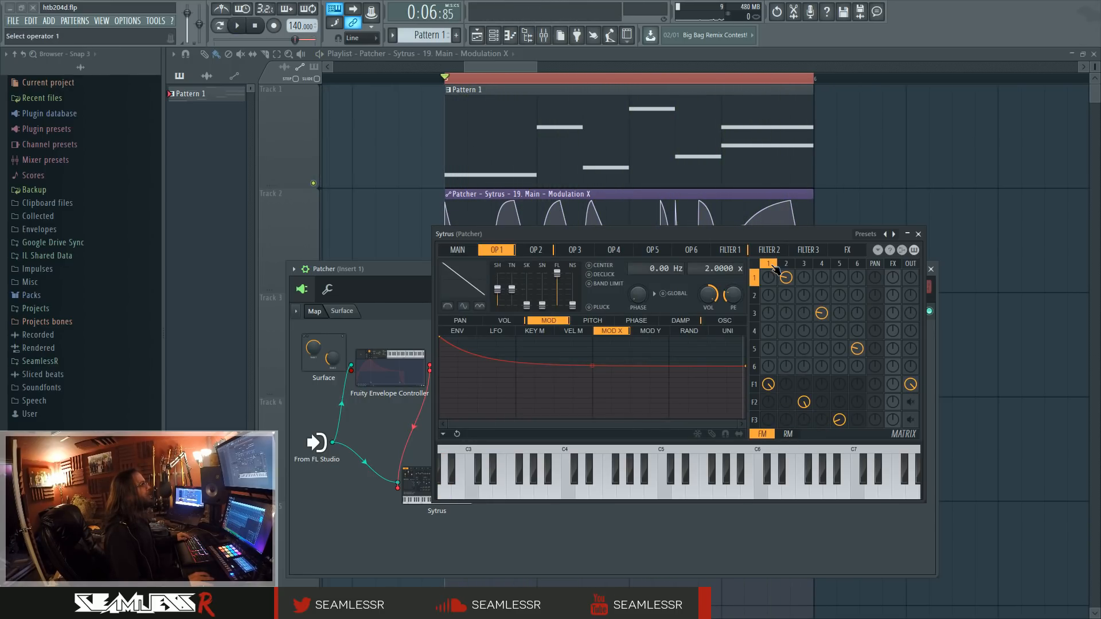
click(787, 264)
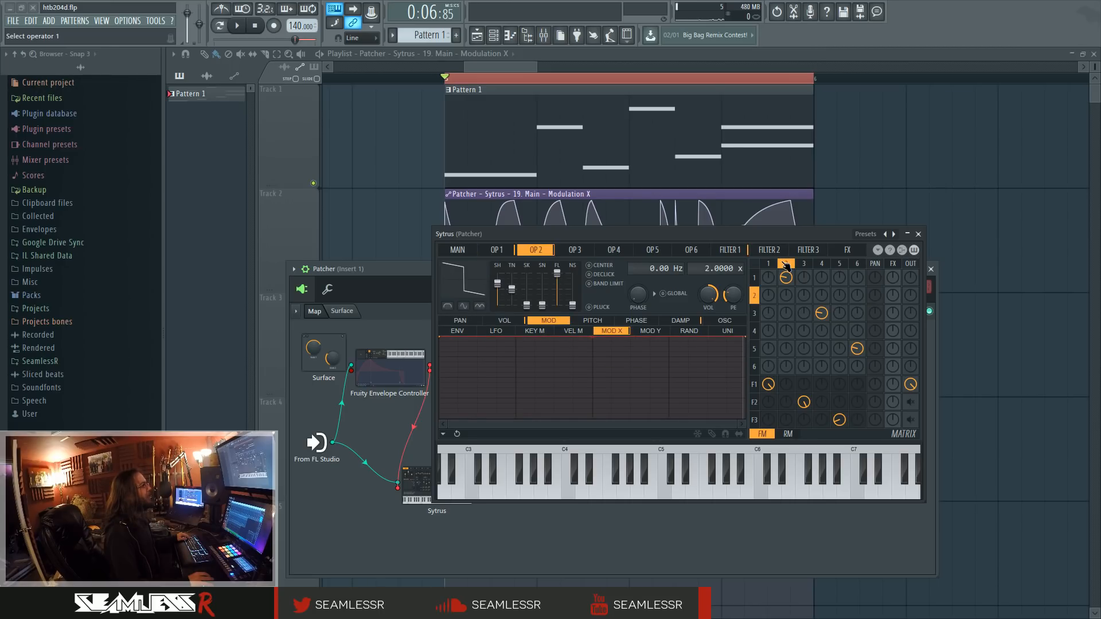
- Route only filter 2 to the output, audition it, and inspect operators 3 and 4 and the filter 2 settings
key(space)
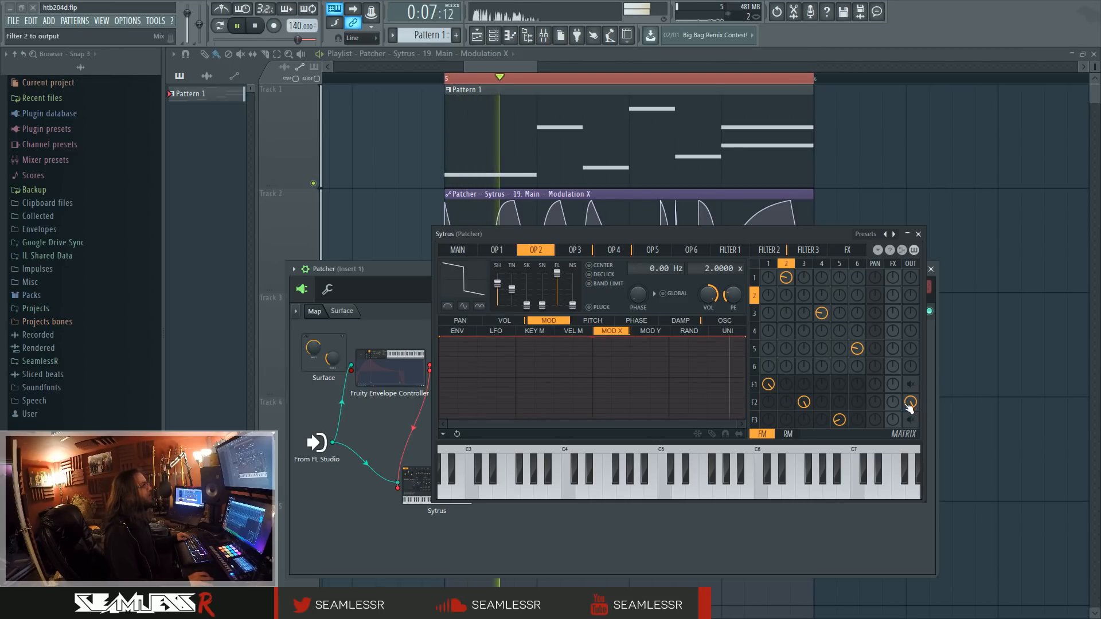
click(810, 266)
click(821, 265)
key(space)
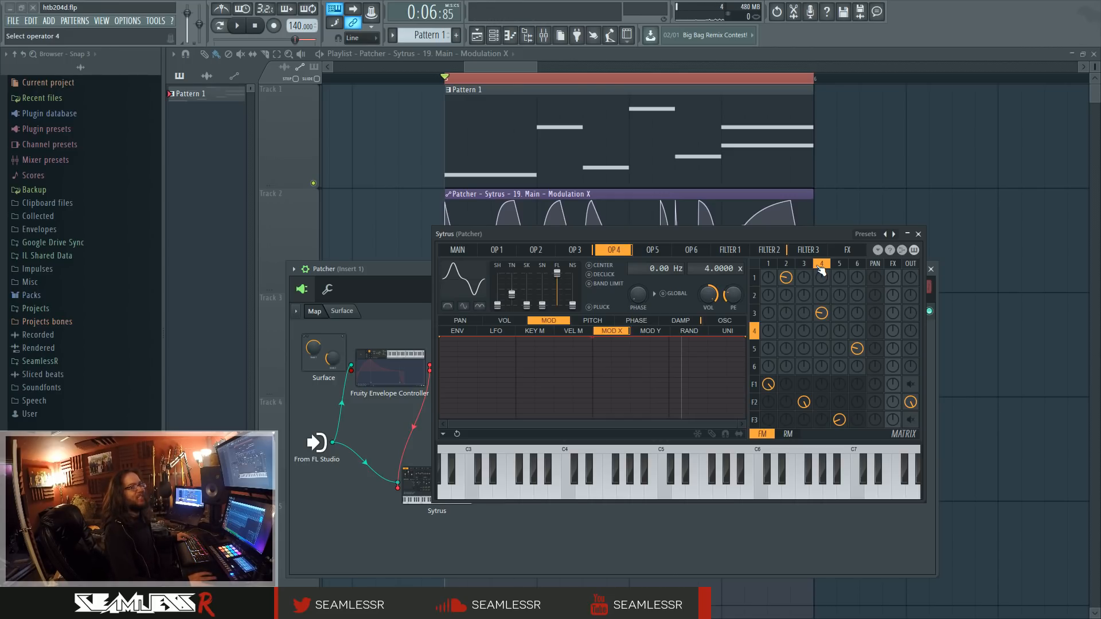
key(space)
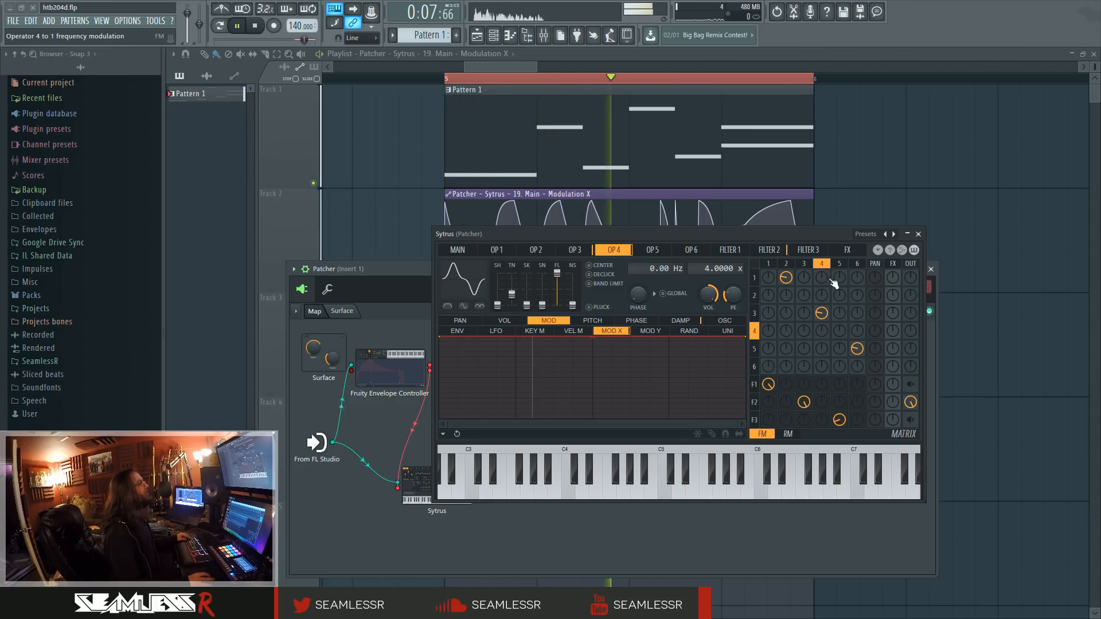
key(space)
click(755, 402)
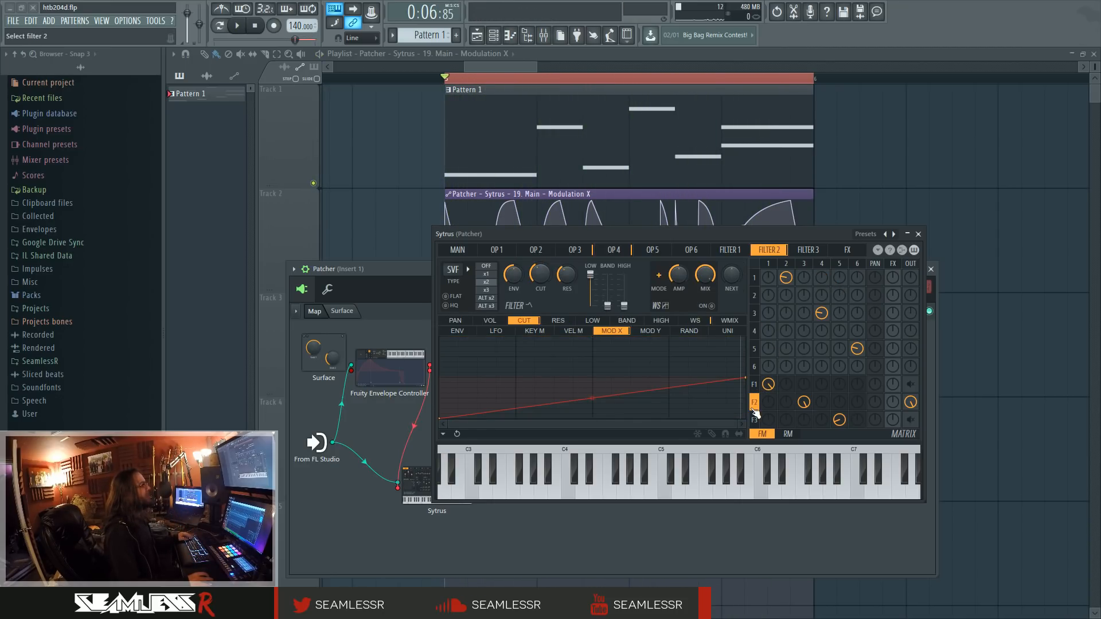
- Route only filter 3 to the output, play the pattern, and inspect operator 5
drag(903, 406, 911, 419)
key(space)
click(843, 264)
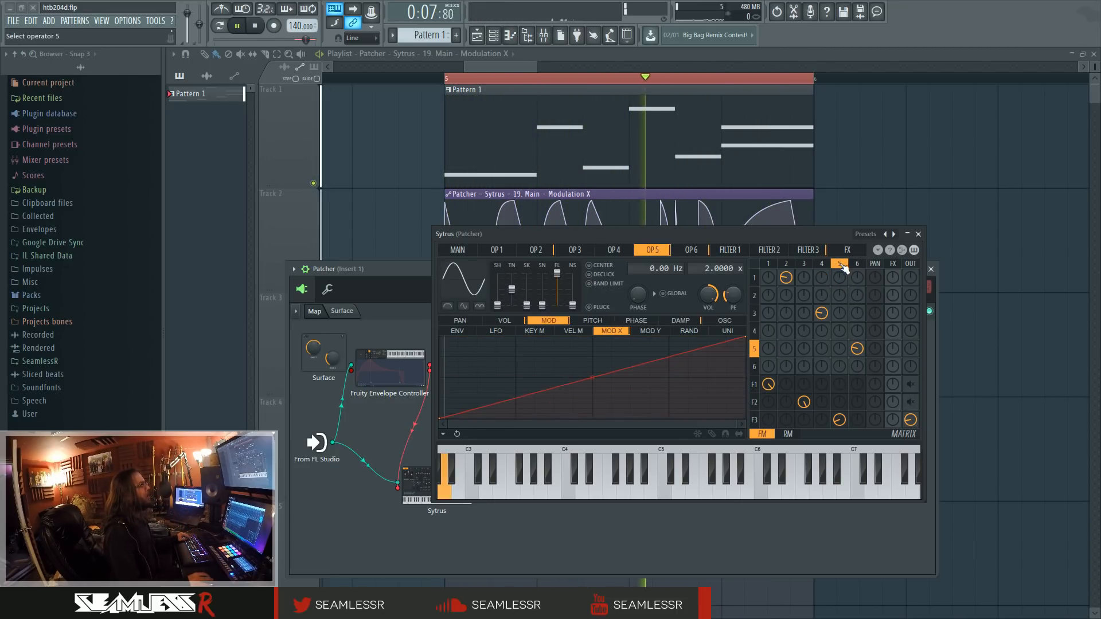
- Re-enable the outputs of filters 2 and 1 alongside filter 3 and listen to them together
right_click(913, 402)
right_click(911, 386)
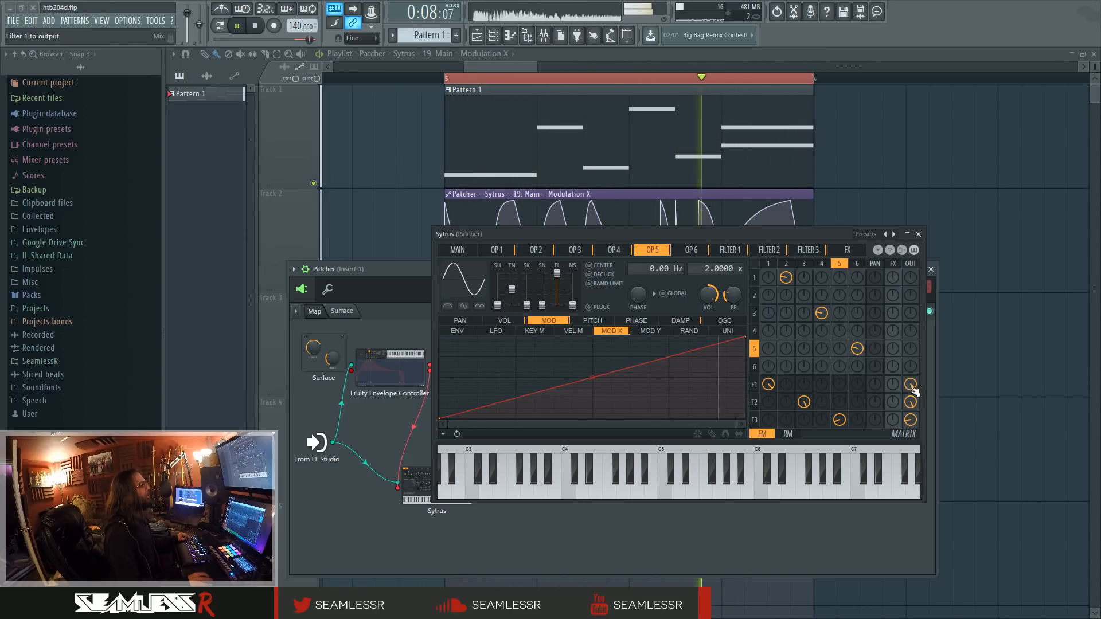
key(space)
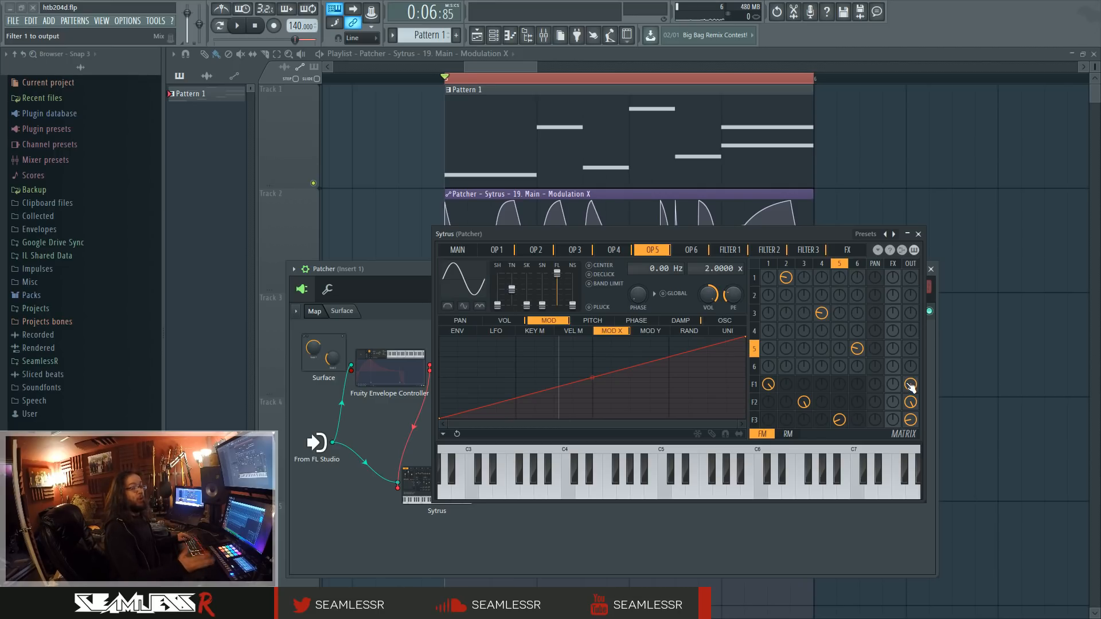
- Audition the patch with unison order 1, toggle filter 2's output, and restore the unison order to 8
click(461, 250)
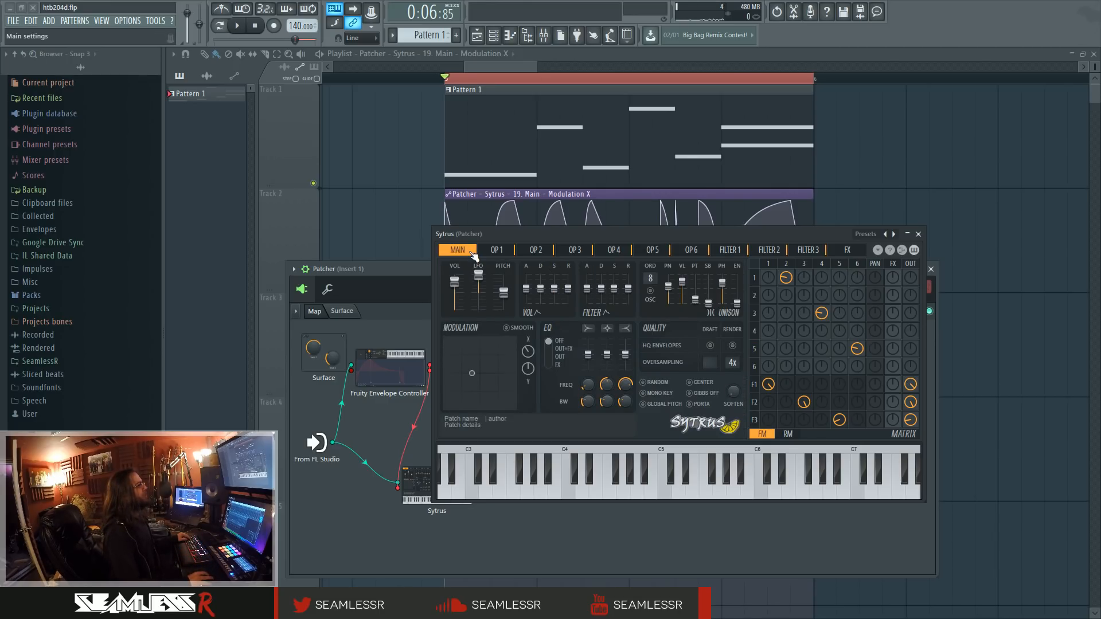
key(space)
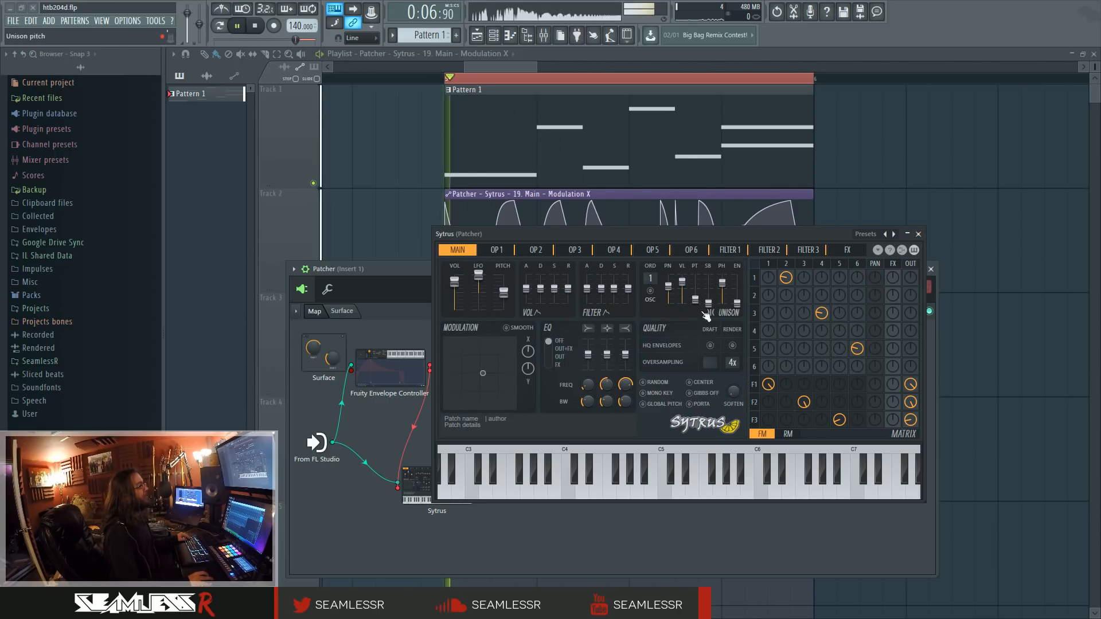
right_click(911, 403)
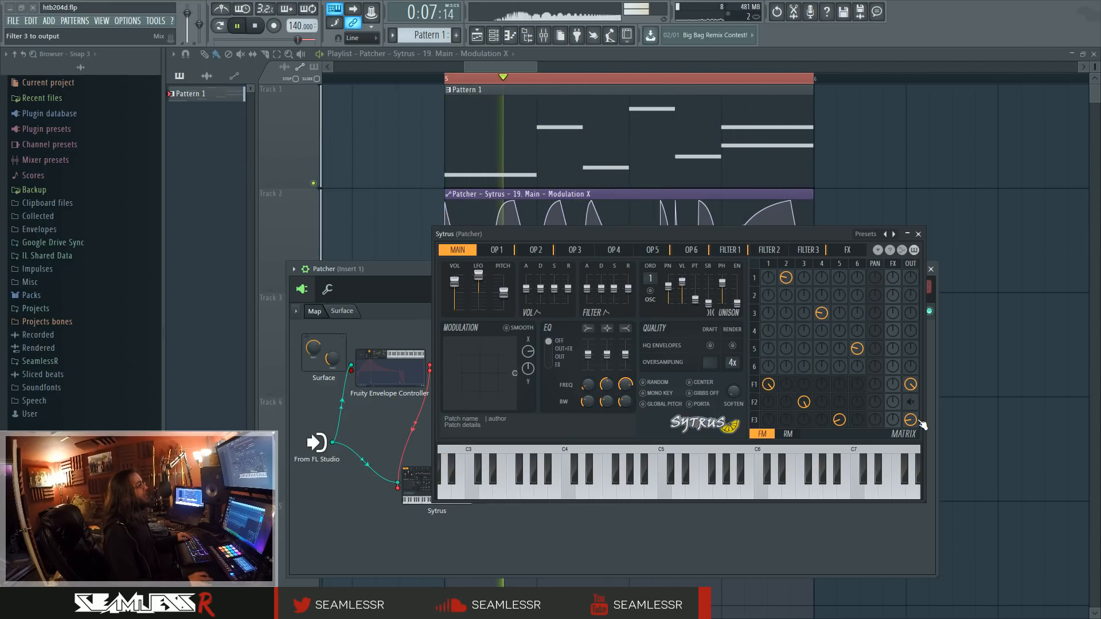
right_click(910, 402)
key(space)
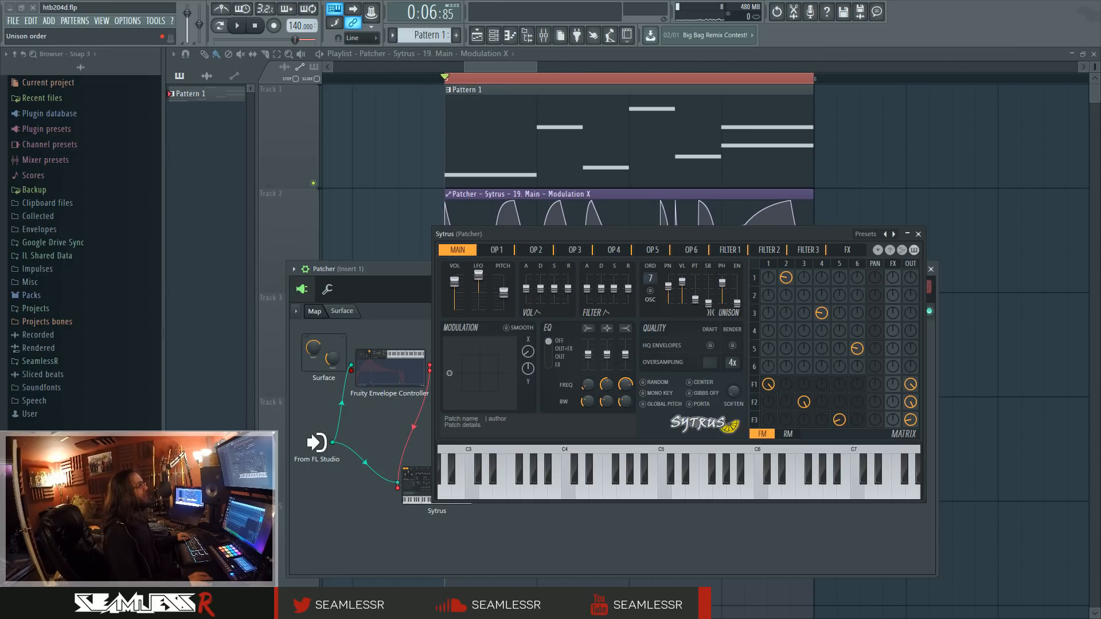
- Close Sytrus and remove its direct cable to To FL Studio, keeping the last Fruity Parametric EQ 2 connected to it
click(918, 234)
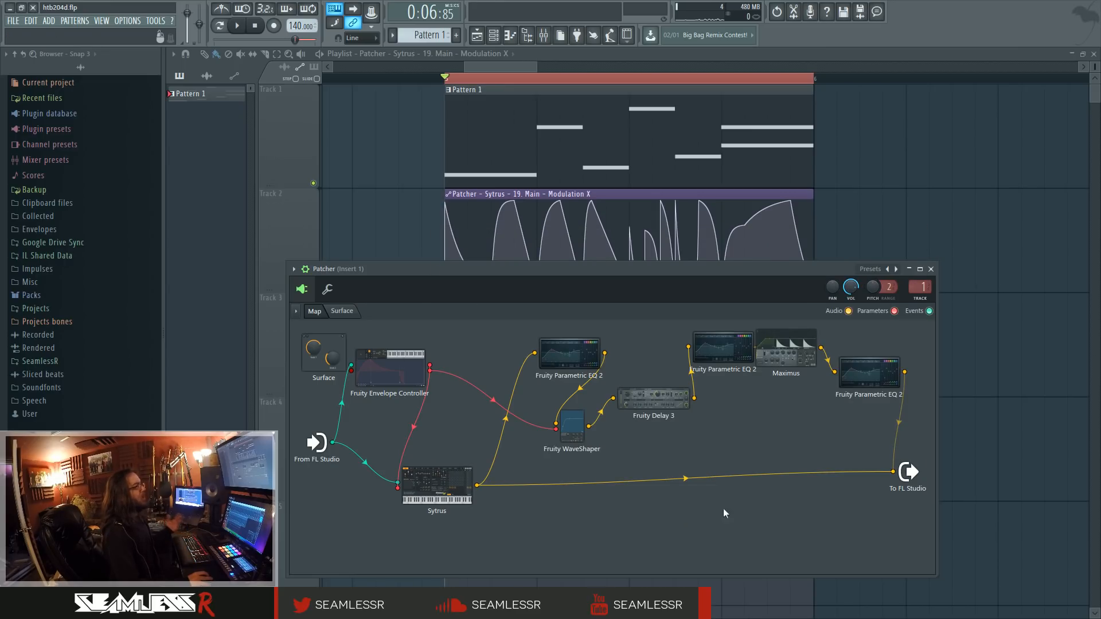
click(892, 472)
drag(904, 372, 893, 472)
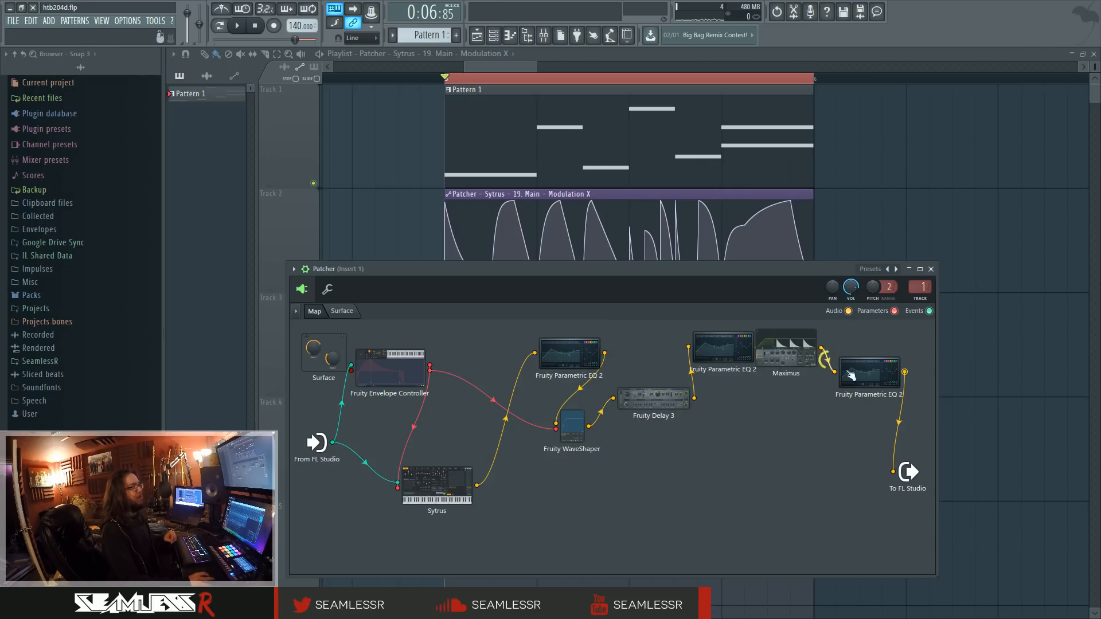
- Reopen Sytrus and reduce filter 1's output level in the matrix
click(436, 480)
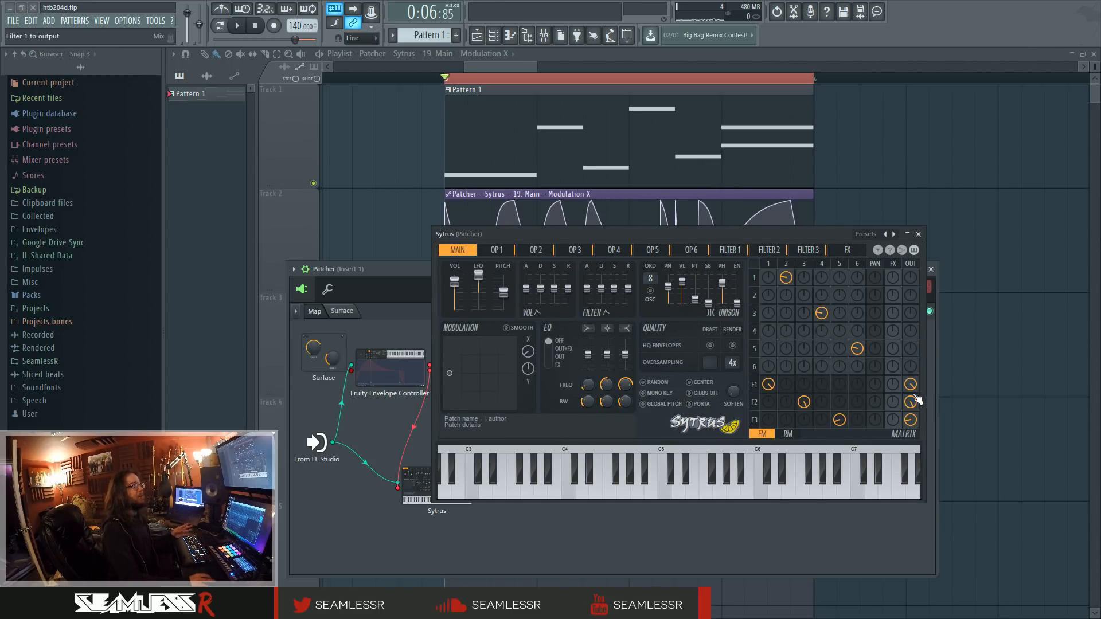
drag(910, 382, 909, 386)
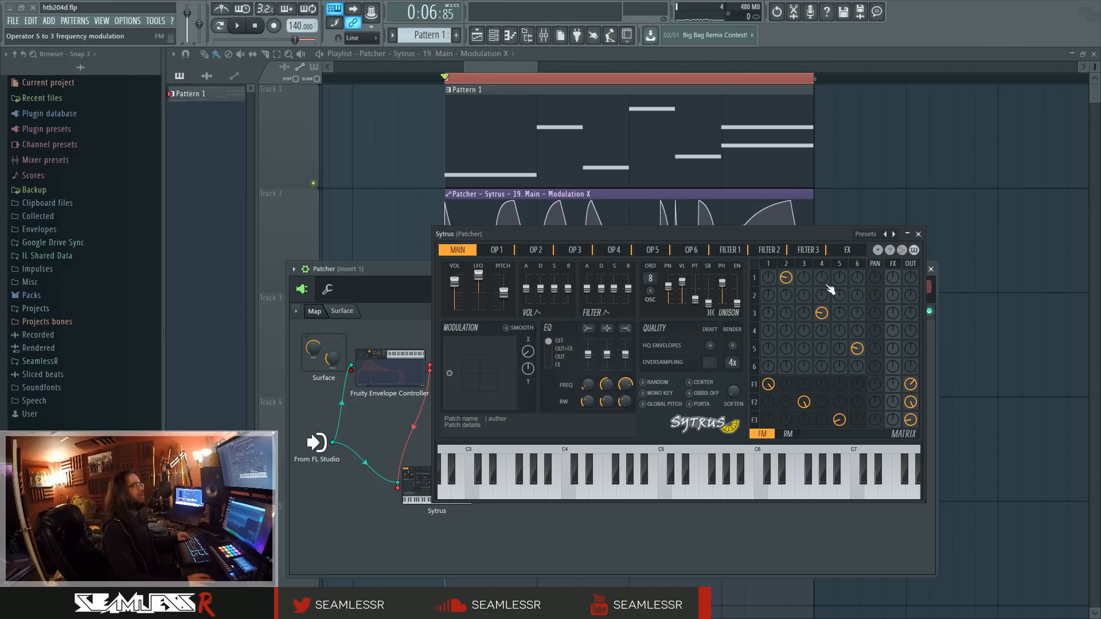
- Move the Sytrus window aside to expose the effects chain, bring it back over Patcher, and audition the pattern
drag(808, 236, 830, 554)
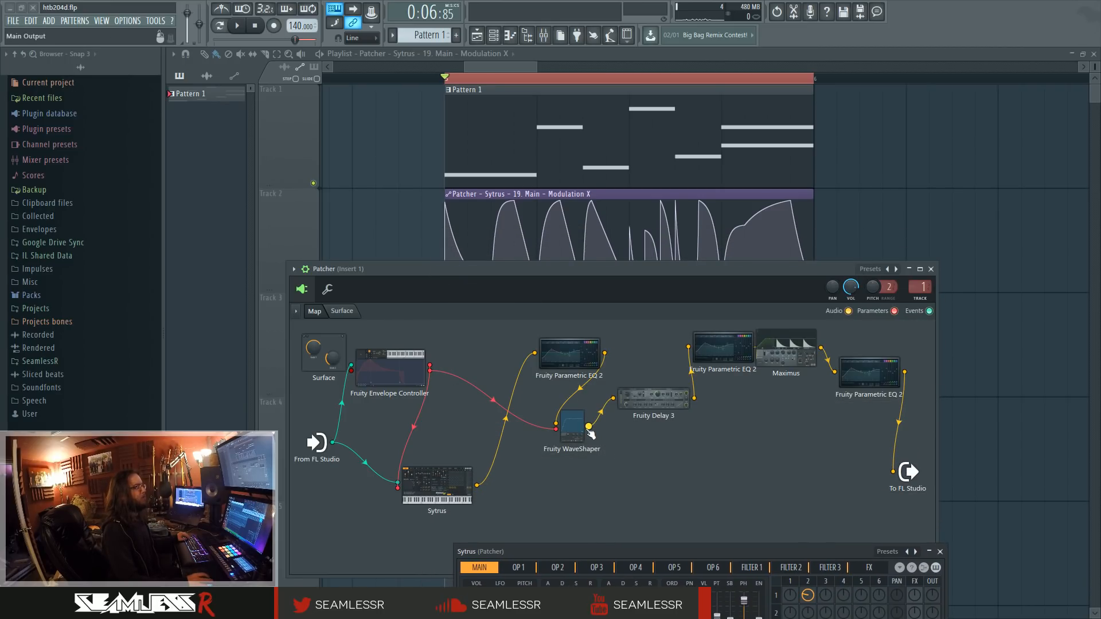
mouse_move(581, 428)
mouse_down()
mouse_move(578, 438)
mouse_move(576, 418)
mouse_up()
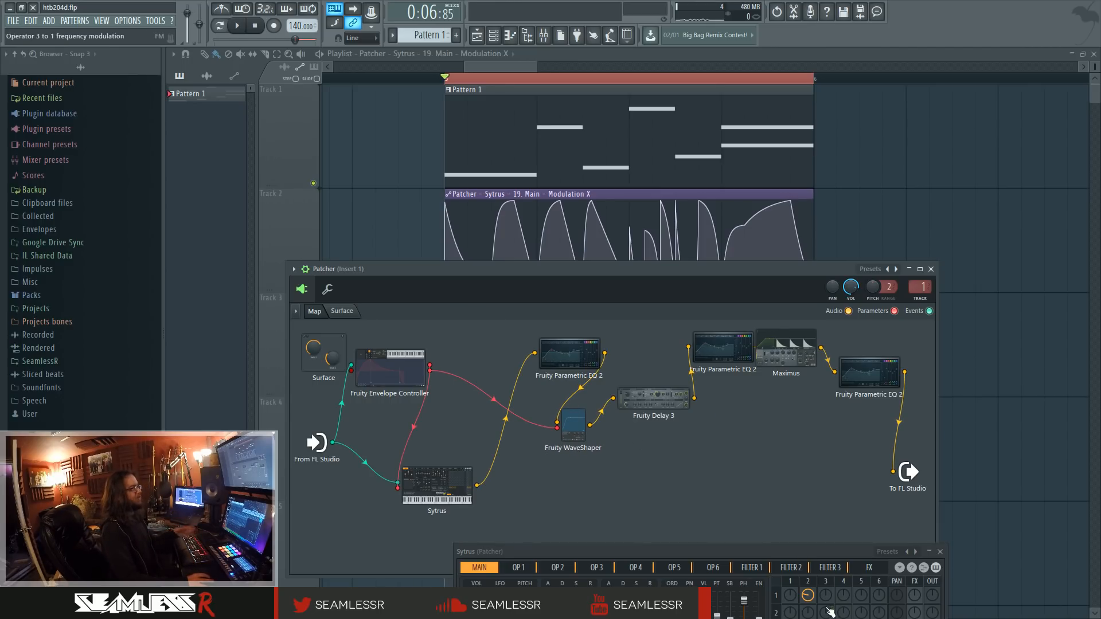
click(731, 550)
drag(822, 246, 728, 281)
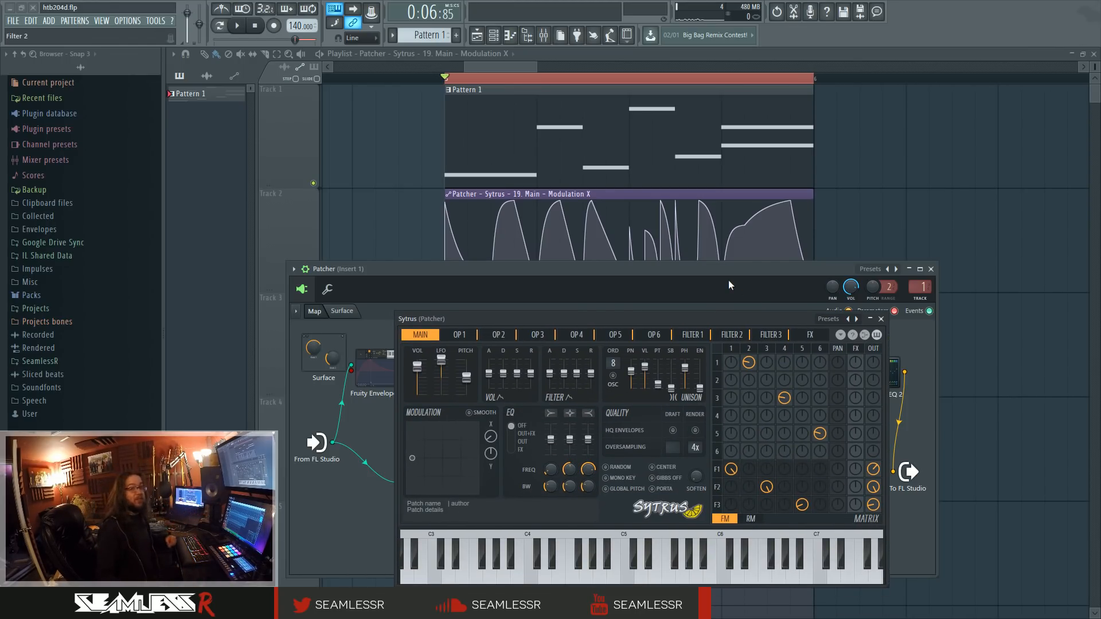
key(space)
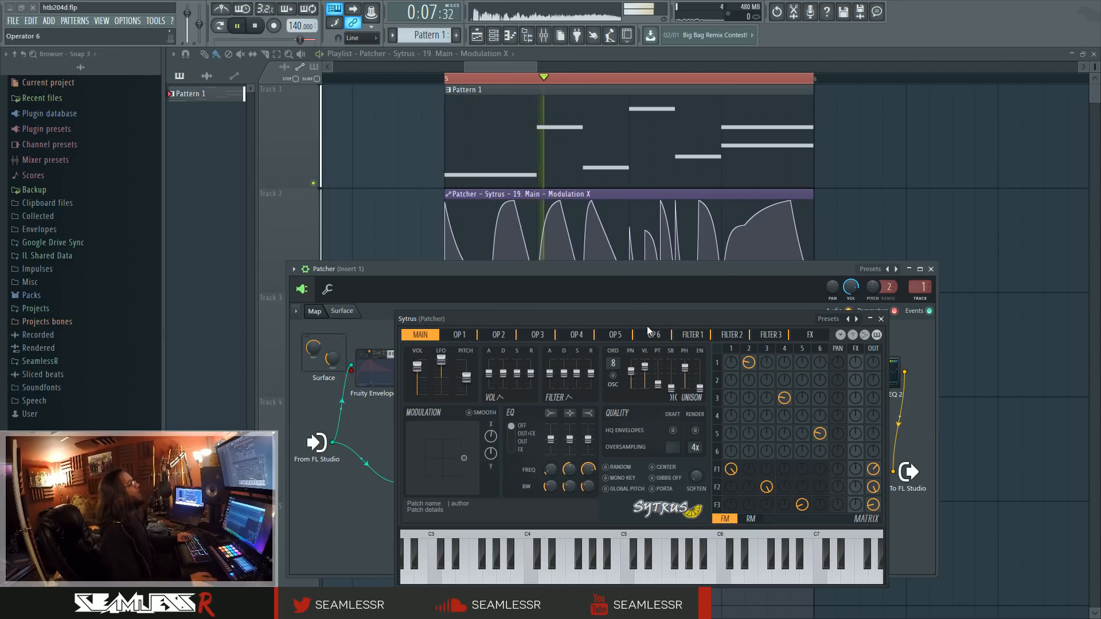
drag(665, 319, 647, 289)
key(space)
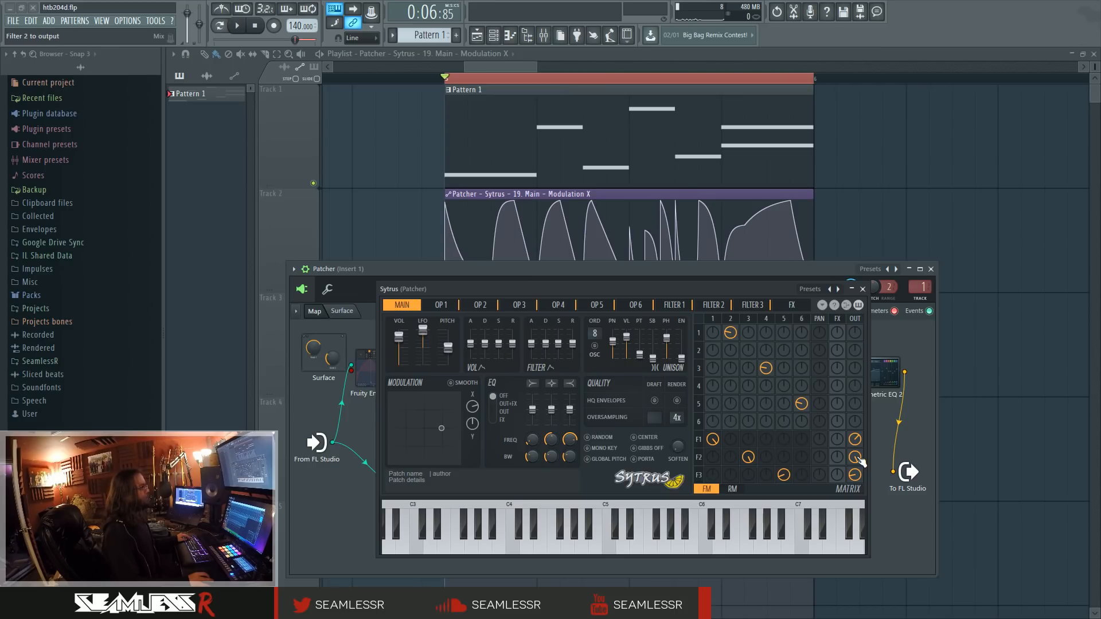
- Reset the output levels of filters 1, 2 and 3 in the matrix
alt+click(854, 442)
alt+click(855, 459)
alt+click(853, 477)
scroll(853, 479, down, 1)
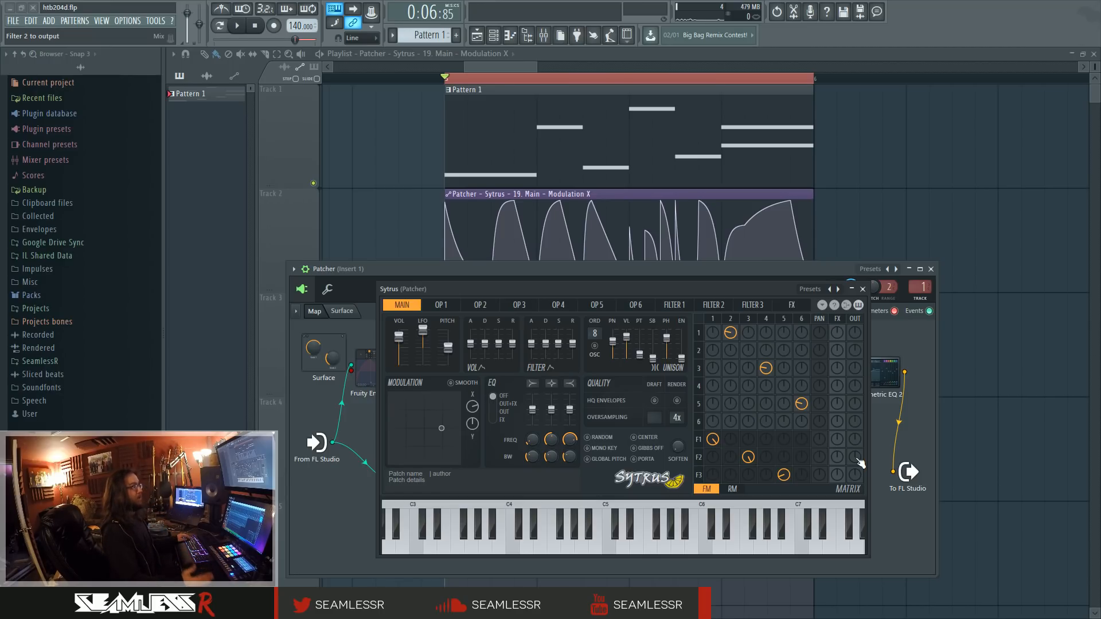
- Audition the pattern while adjusting the output levels of filters 1 and 3 and briefly trying operator 6's output
key(space)
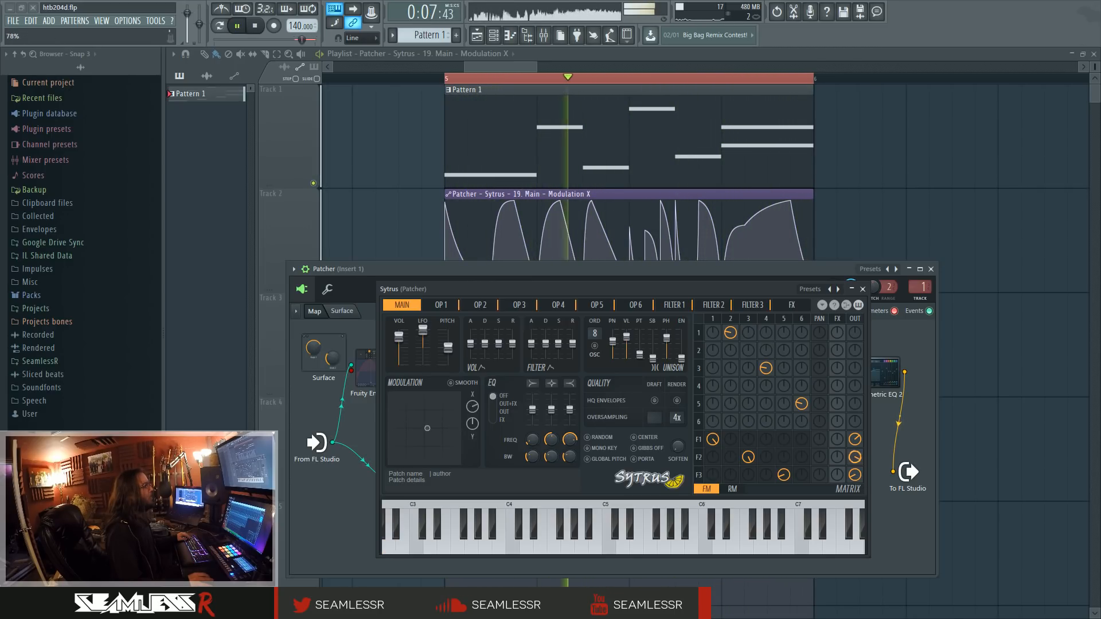
drag(857, 441, 858, 387)
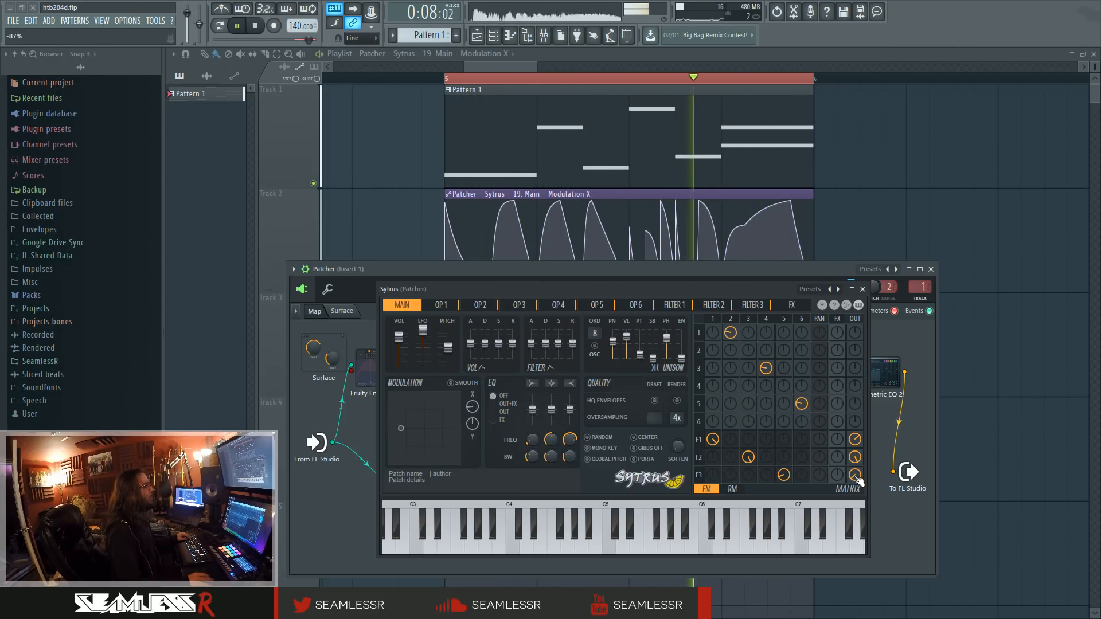
drag(858, 481, 859, 425)
key(space)
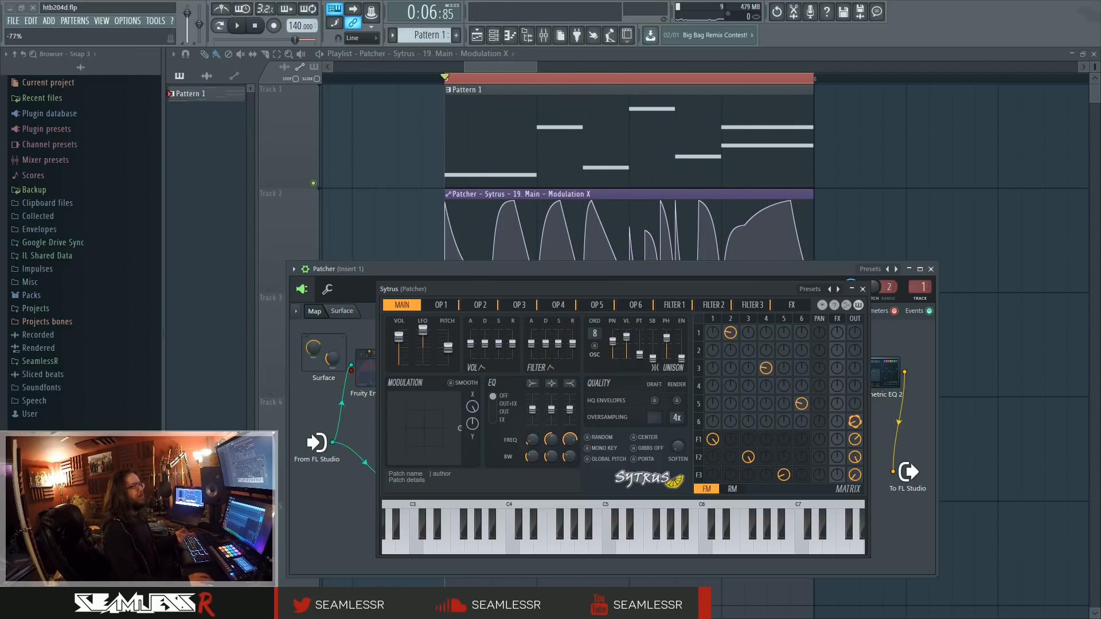
drag(855, 404, 854, 372)
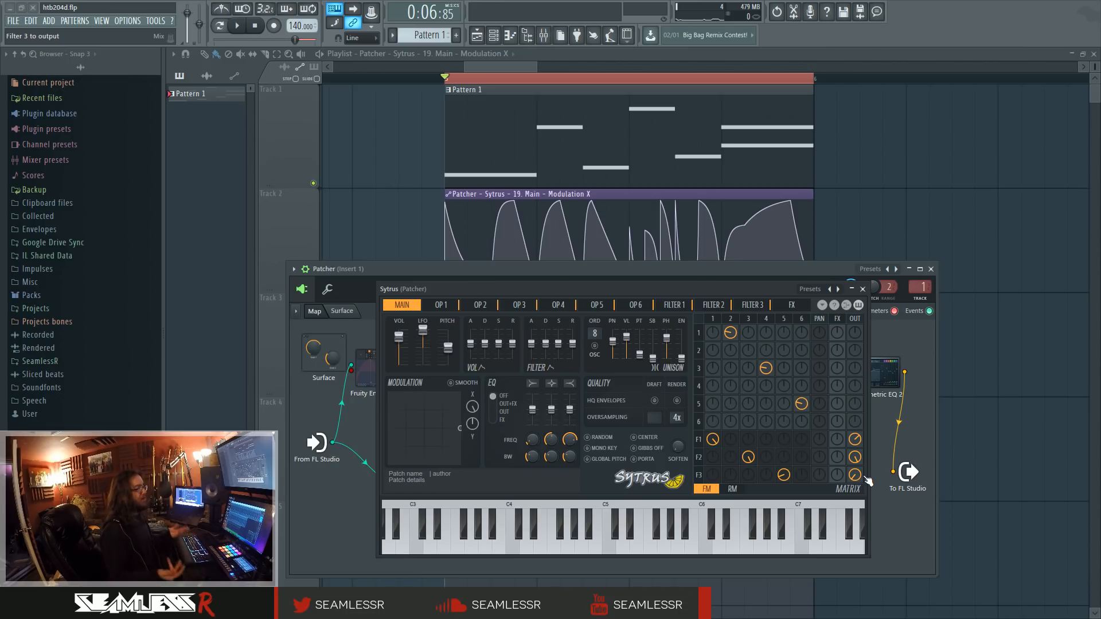
- Check filter 3's Mod X volume envelope and return to Sytrus's main settings
click(699, 475)
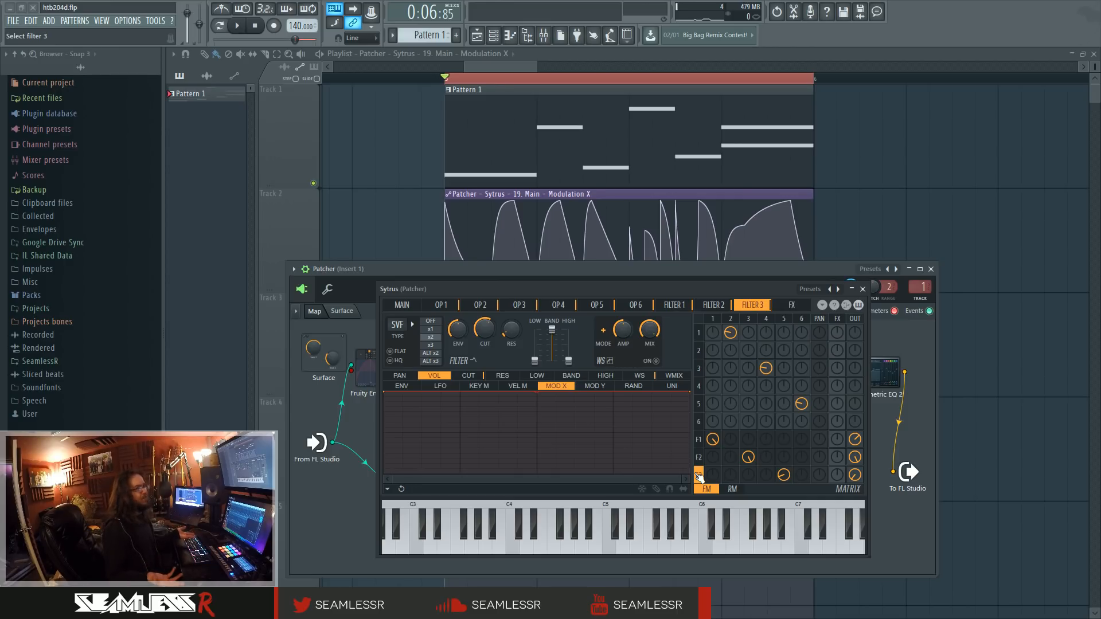
click(402, 305)
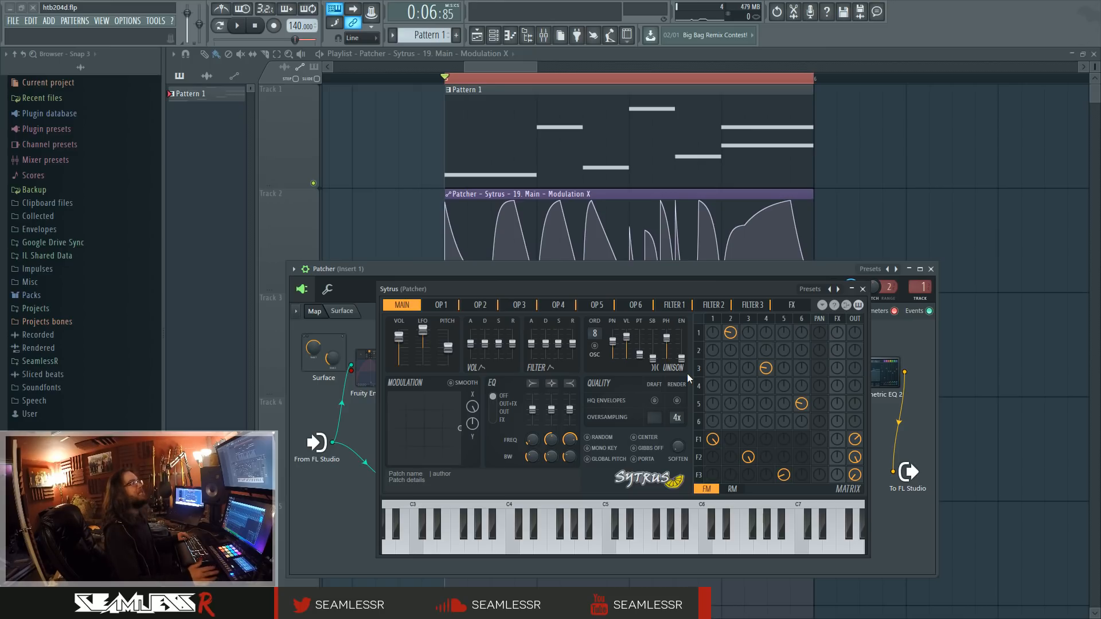
scroll(594, 333, down, 2)
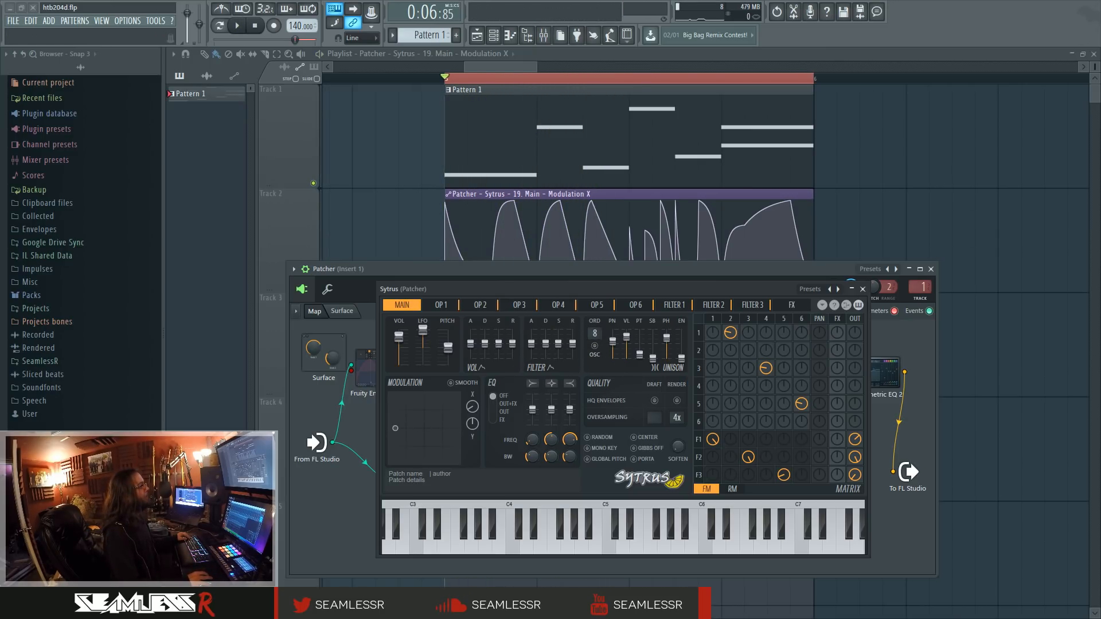
- Restart the pattern repeatedly while varying the unison phase to compare note starts, and close the Sytrus window
key(space)
key(space)
key(space)
drag(668, 340, 669, 338)
key(space)
key(space)
key(space)
key(space)
key(space)
key(space)
drag(669, 338, 669, 341)
key(space)
key(space)
key(space)
key(space)
key(space)
key(space)
key(space)
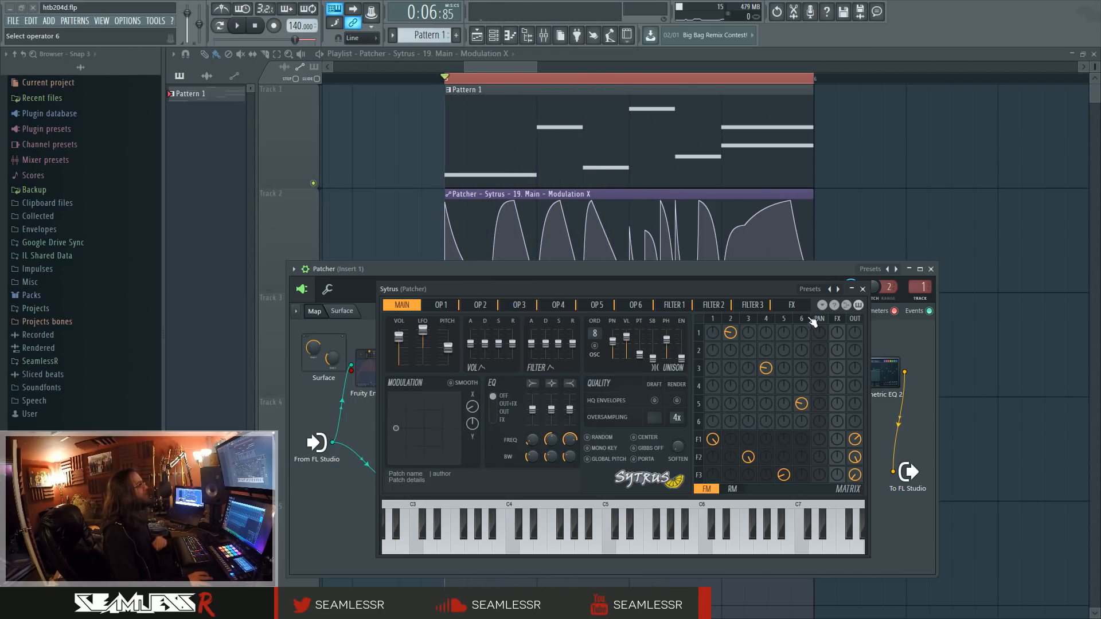
click(862, 289)
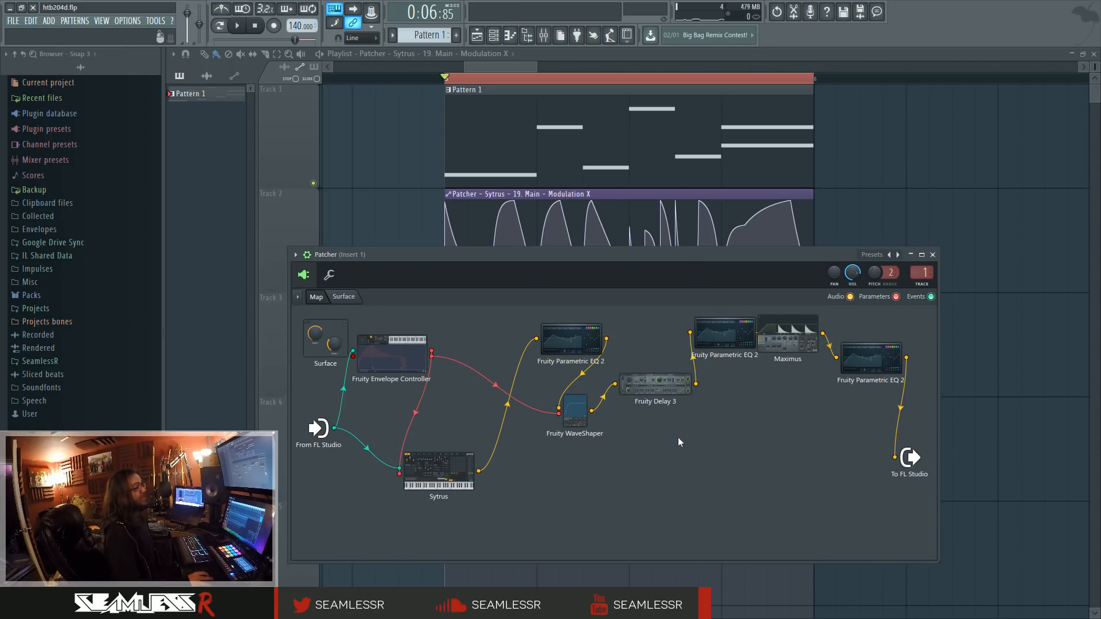
- Inspect the curve of the first Fruity Parametric EQ 2 after Sytrus and the Fruity WaveShaper it feeds
click(568, 342)
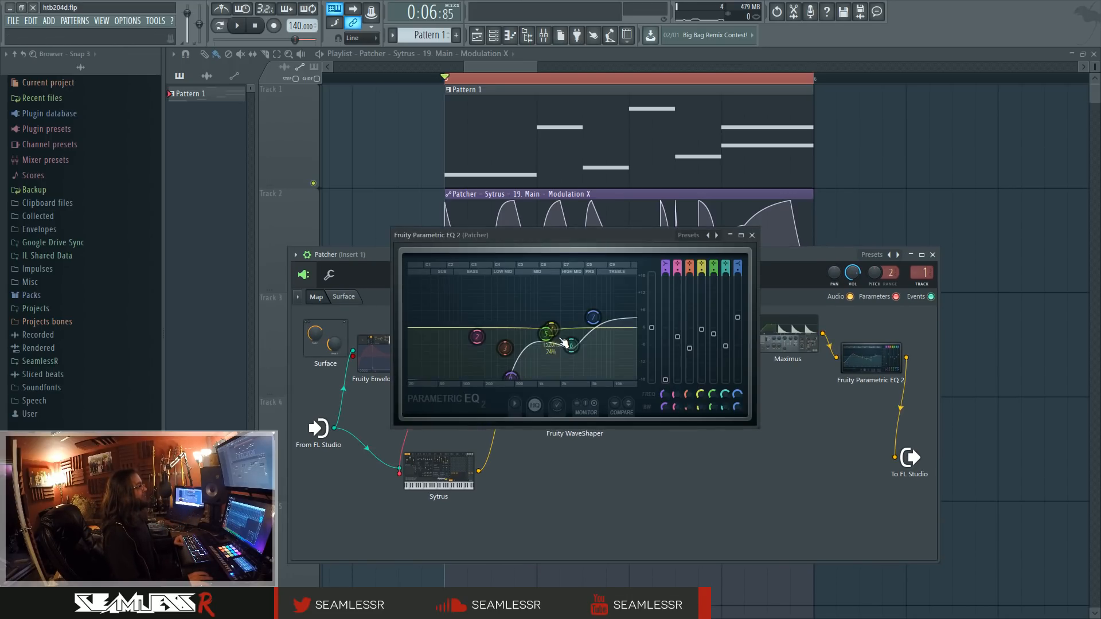
click(752, 236)
click(577, 428)
click(858, 206)
- Review the EQ curve ahead of the WaveShaper and the filter outputs in Sytrus's matrix
click(564, 343)
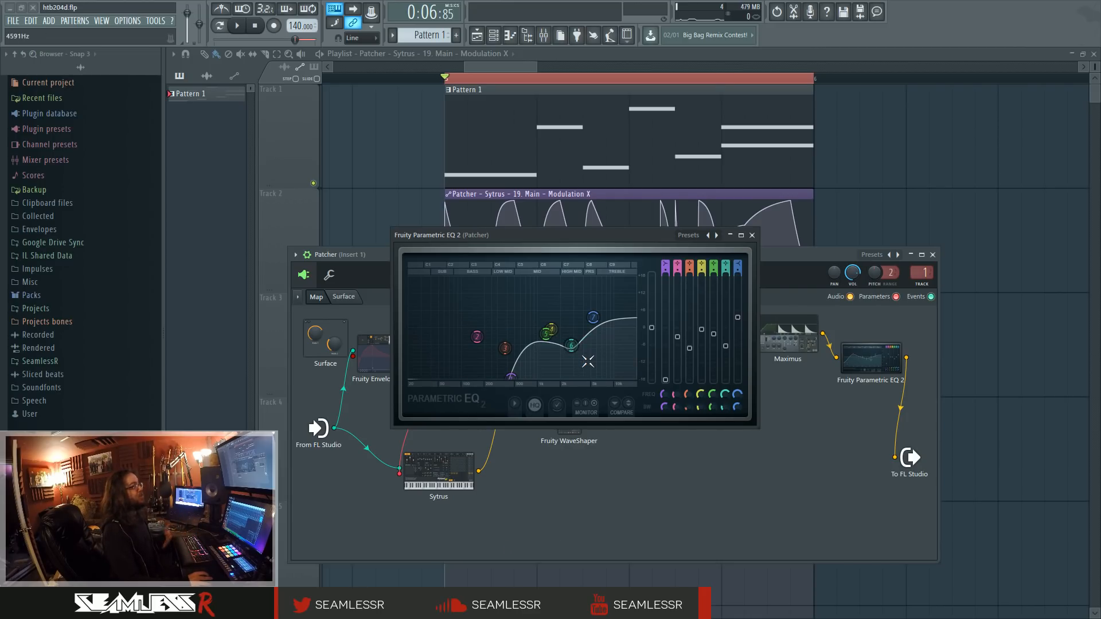
click(752, 236)
click(439, 470)
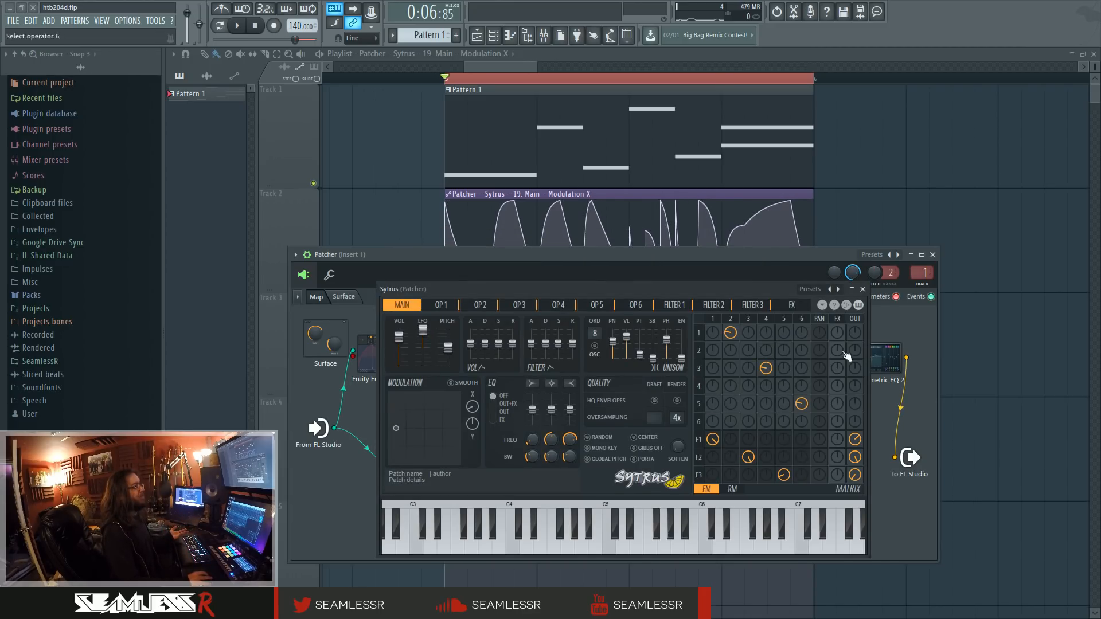
click(862, 290)
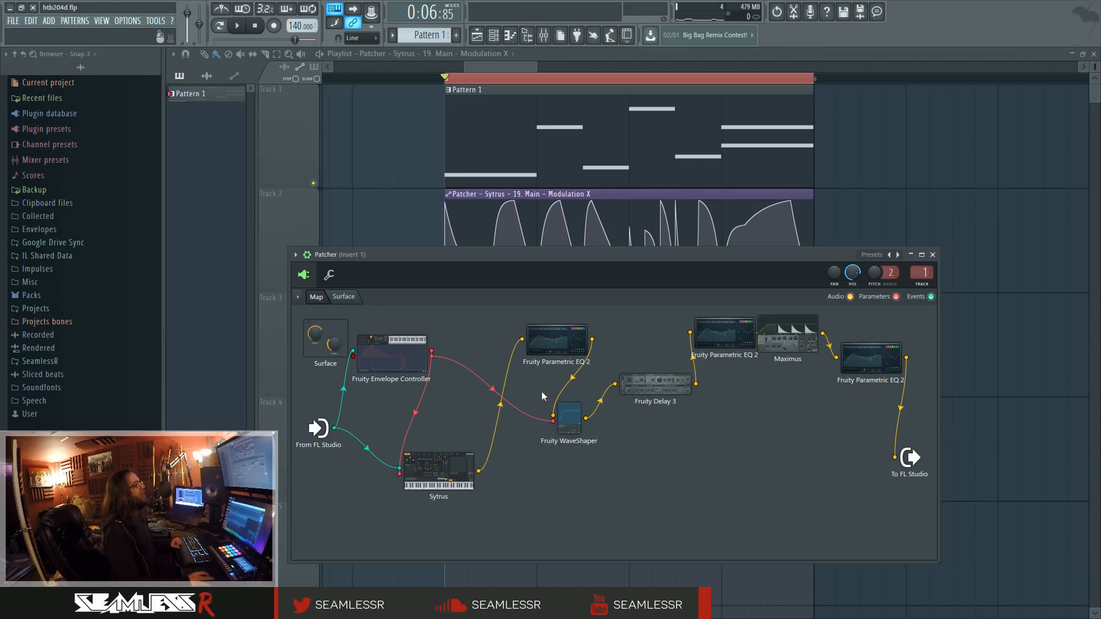
- Check the first Parametric EQ 2 again together with the WaveShaper's settings, closing each window
click(556, 340)
click(752, 236)
click(568, 432)
click(858, 207)
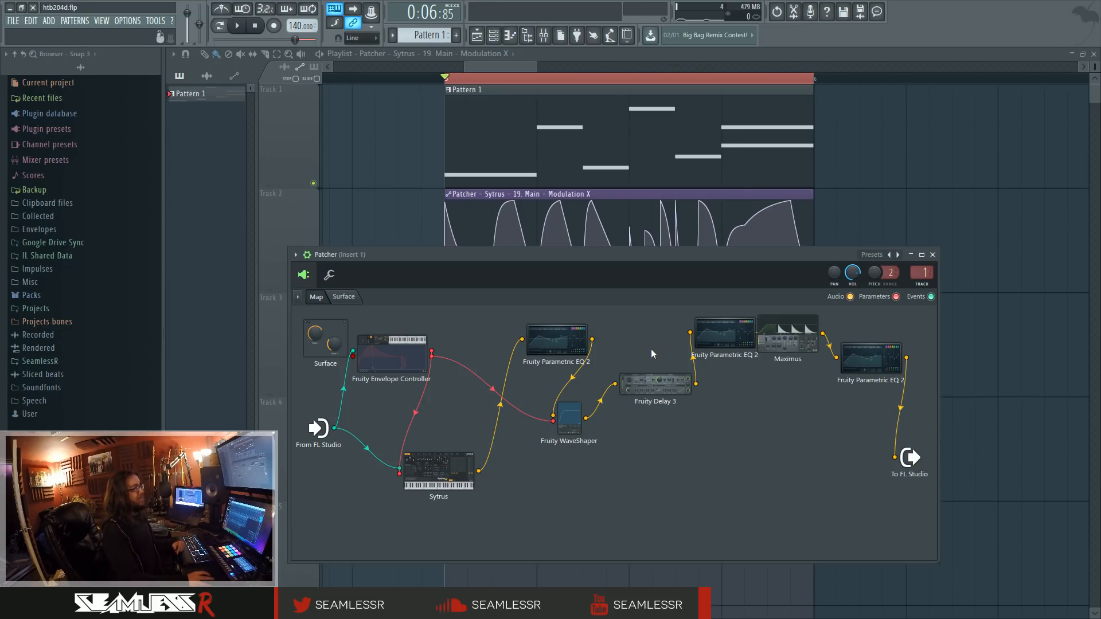
- Compare the first equalizer's band layout with Sytrus's main settings, and close Sytrus
double_click(561, 343)
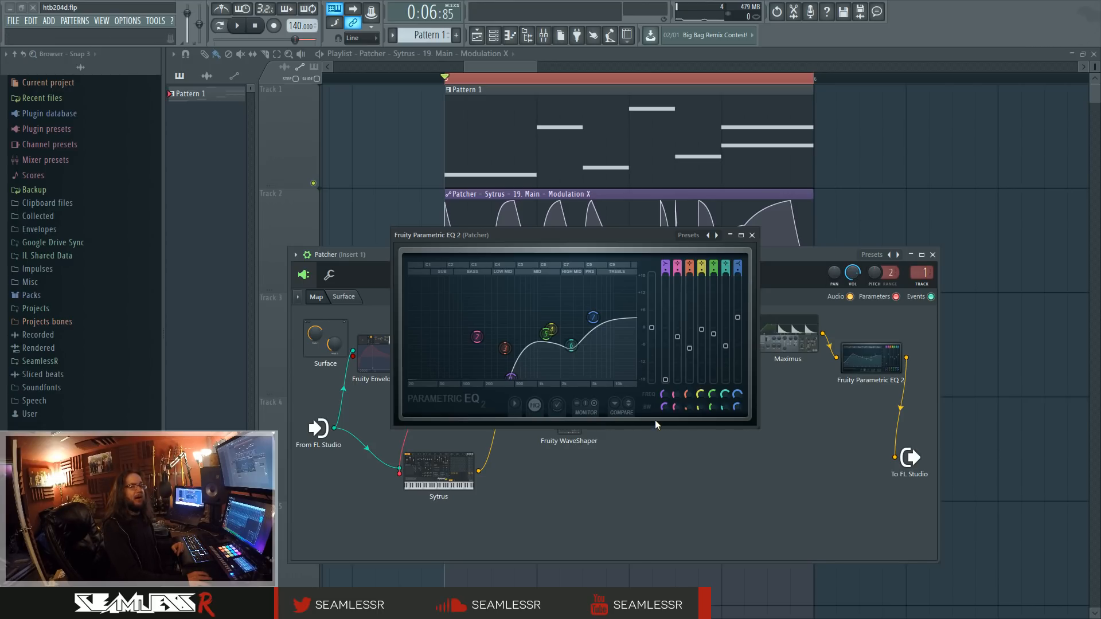
double_click(438, 471)
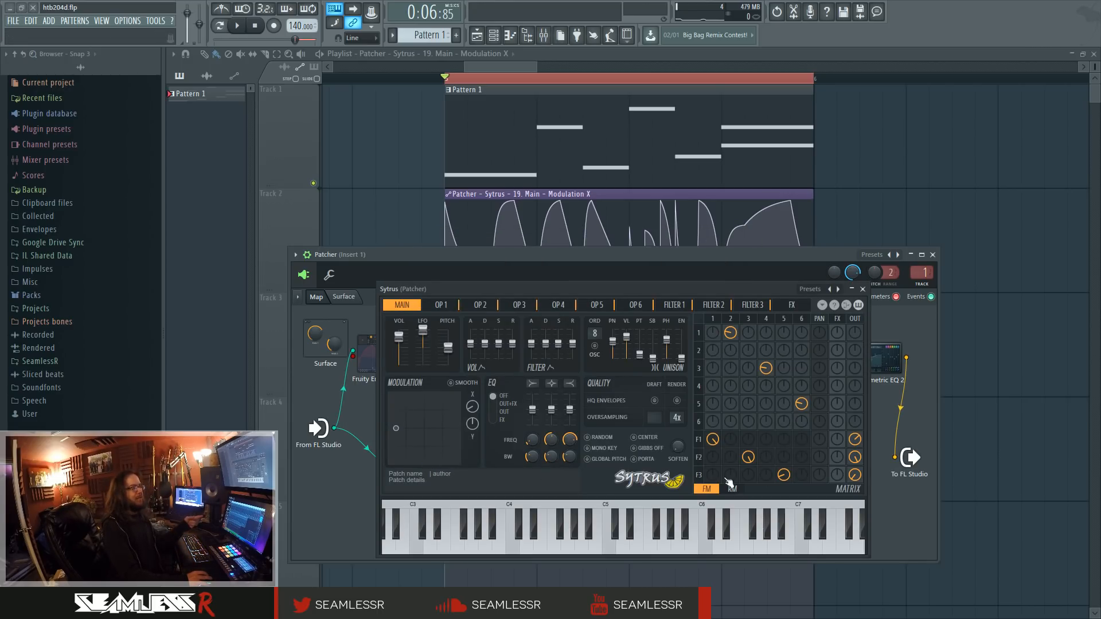
click(862, 289)
- Shift the Patcher window slightly and re-examine Sytrus's main settings and the first equalizer's curve
drag(667, 282, 687, 269)
double_click(598, 328)
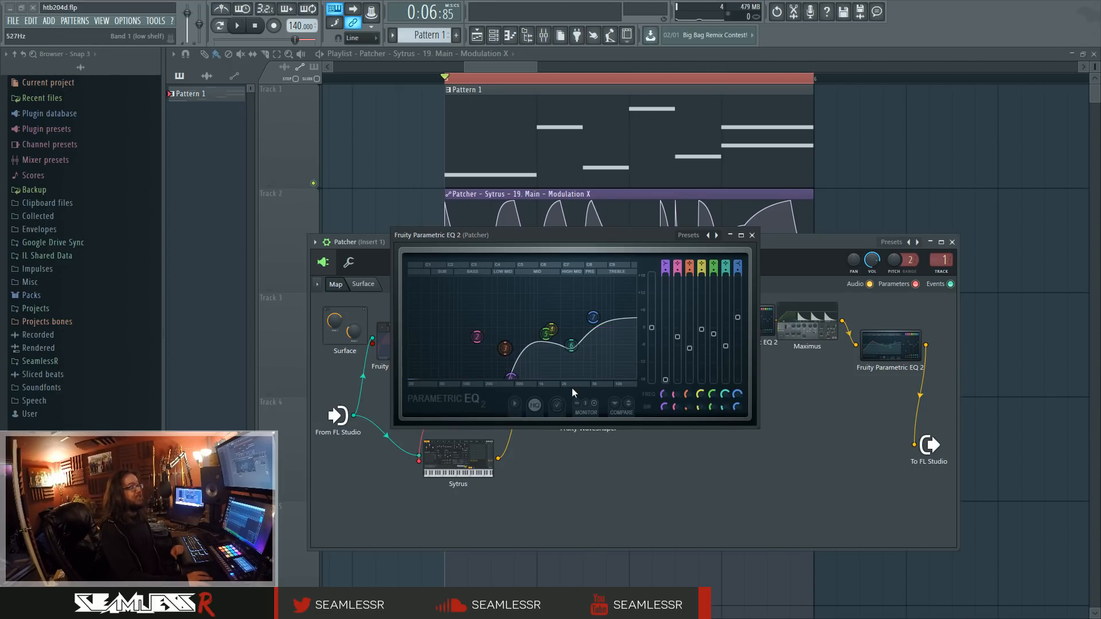
double_click(469, 458)
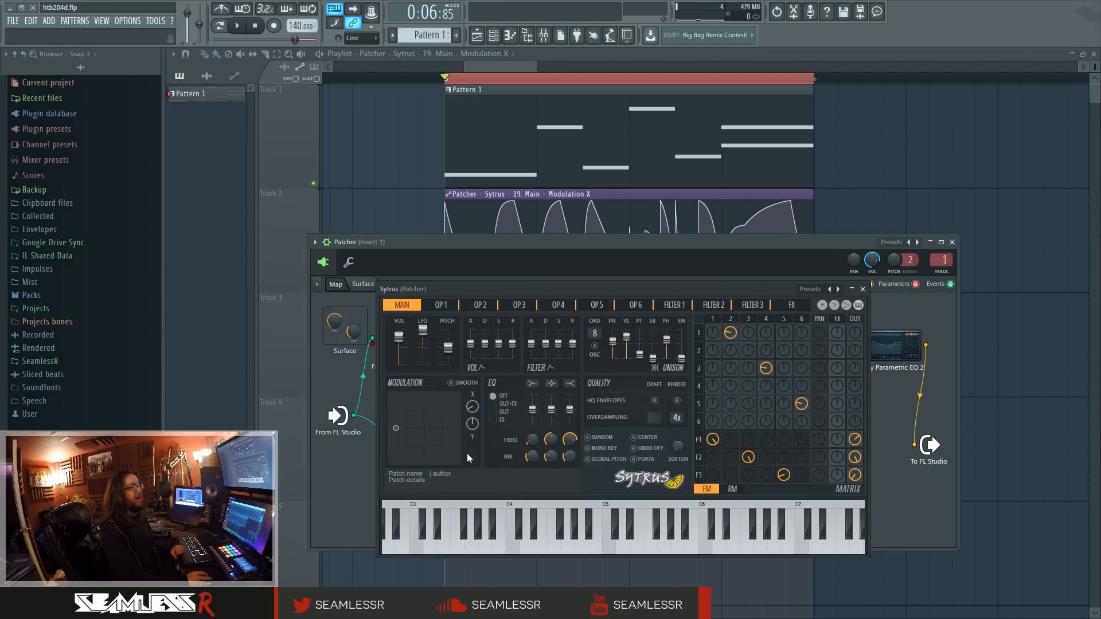
click(862, 289)
double_click(571, 326)
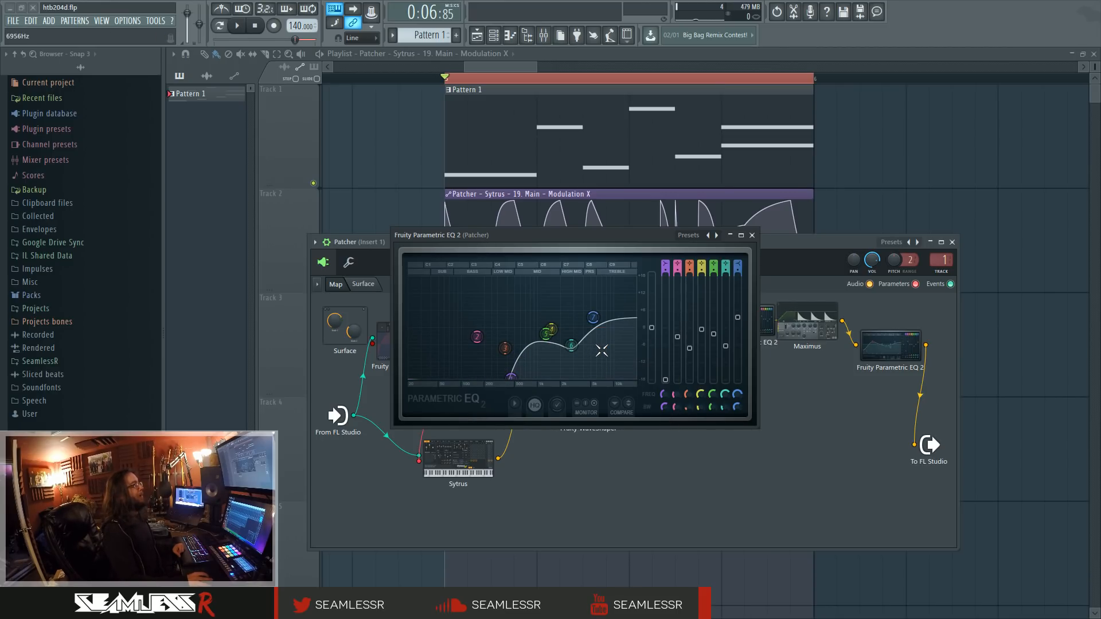
- Close the equalizer, bring Patcher's map back up on its own and move its window higher over the playlist
click(951, 242)
click(752, 235)
click(494, 35)
click(437, 322)
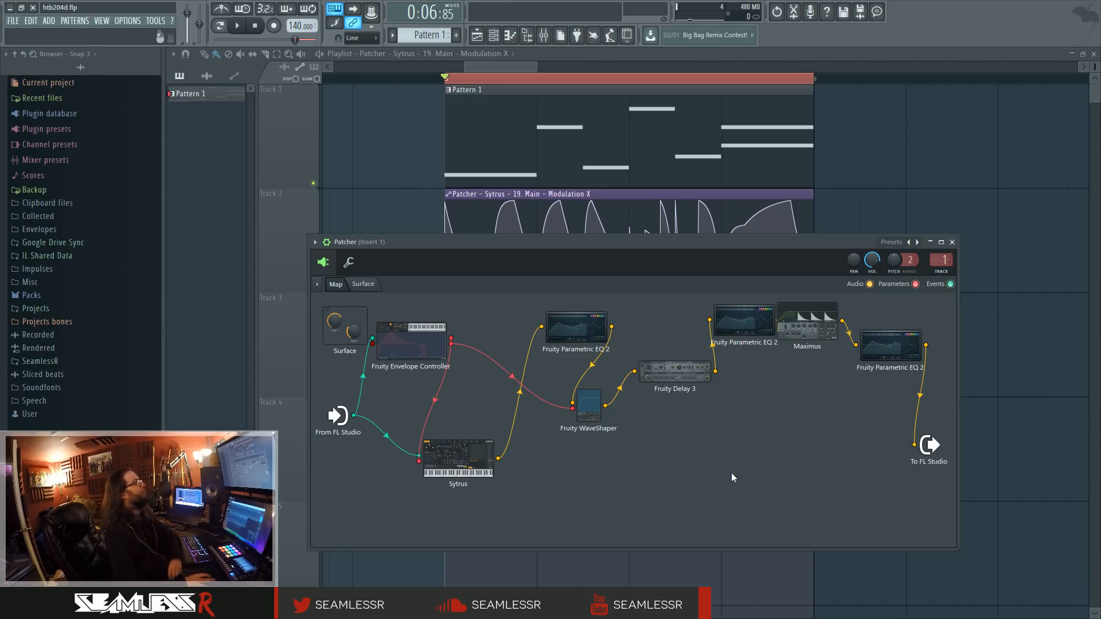
drag(649, 243, 683, 210)
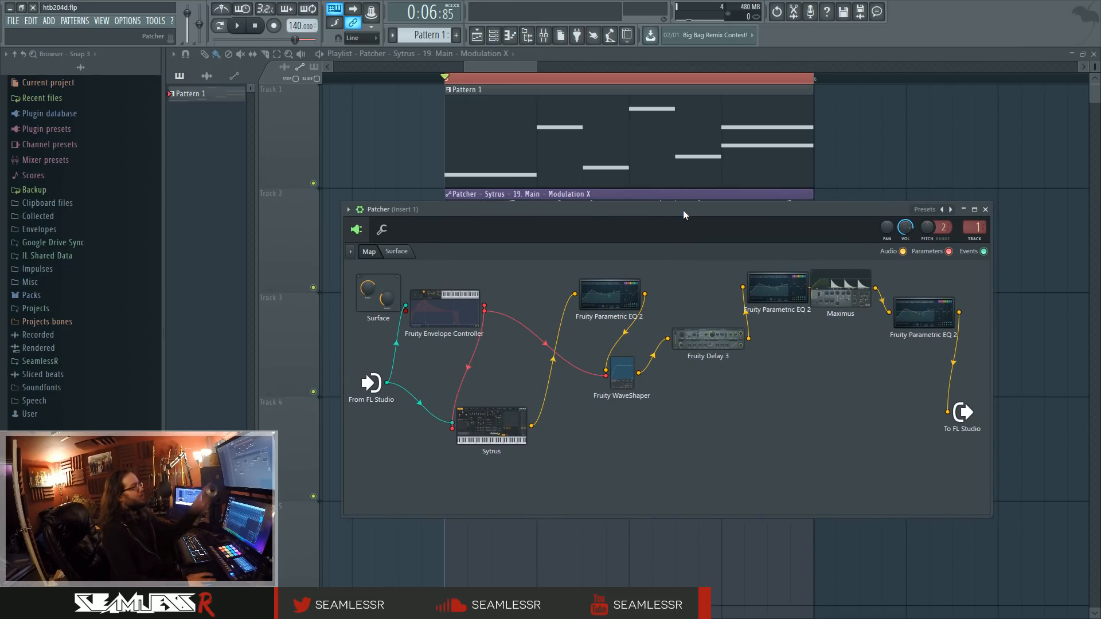